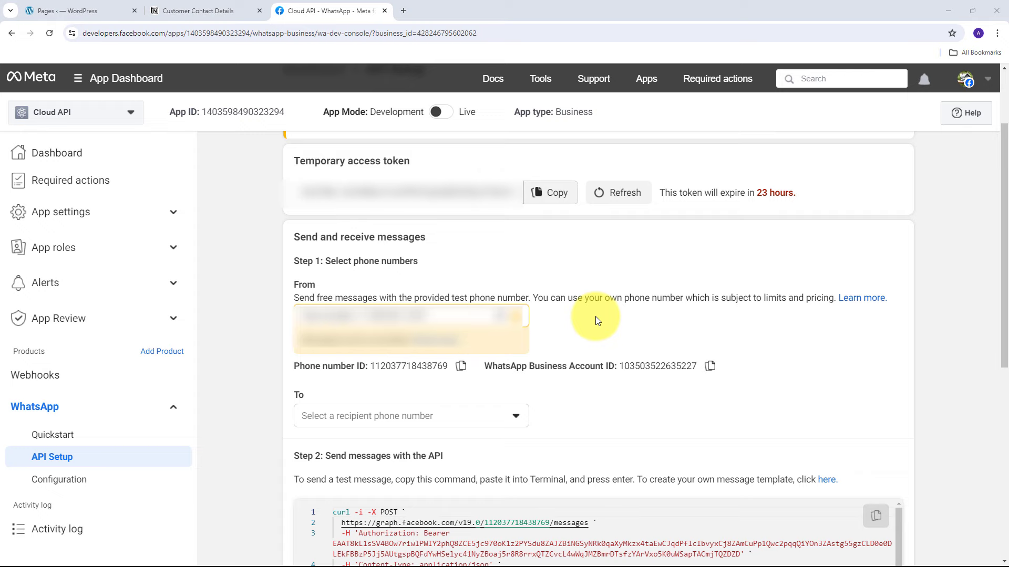
- Switch to the WordPress Pages list to view the Elementor-built Customer Contact Form page
{"action": "key", "text": "ctrl+1"}
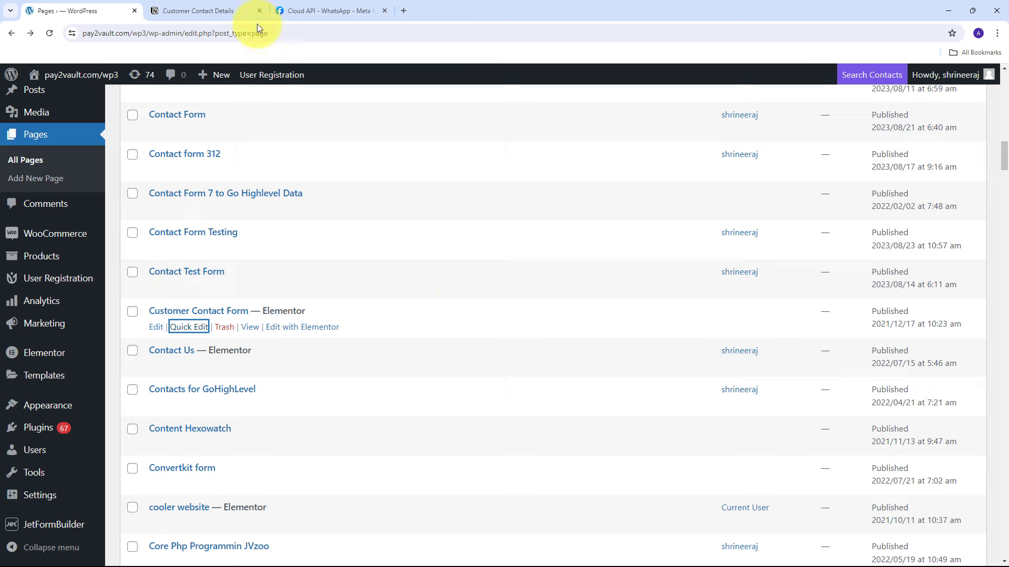
- Bring up the Notion Customer Contact Details database with its single test record
{"action": "left_click", "coordinate": [226, 12]}
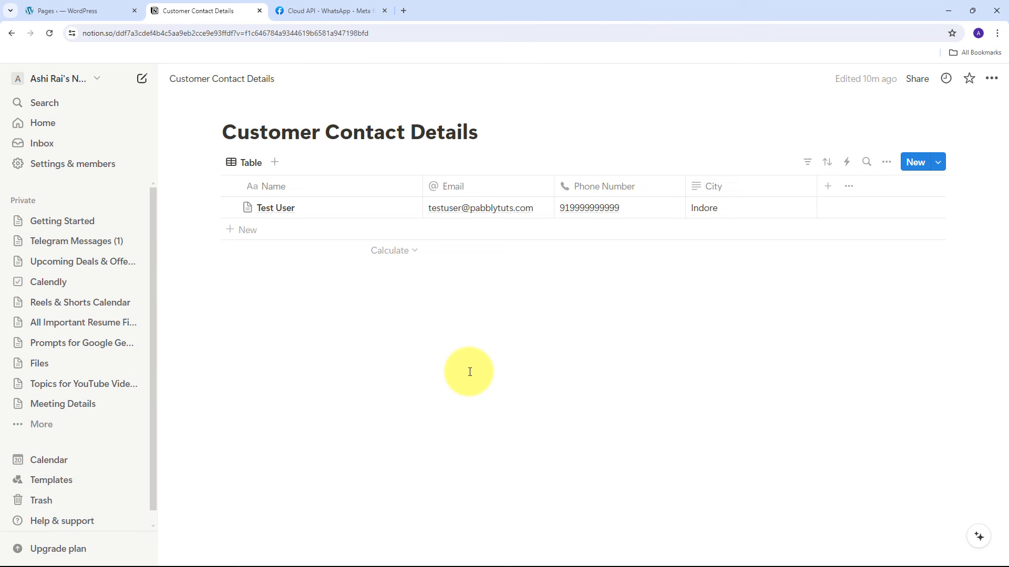
{"action": "left_click", "coordinate": [101, 20]}
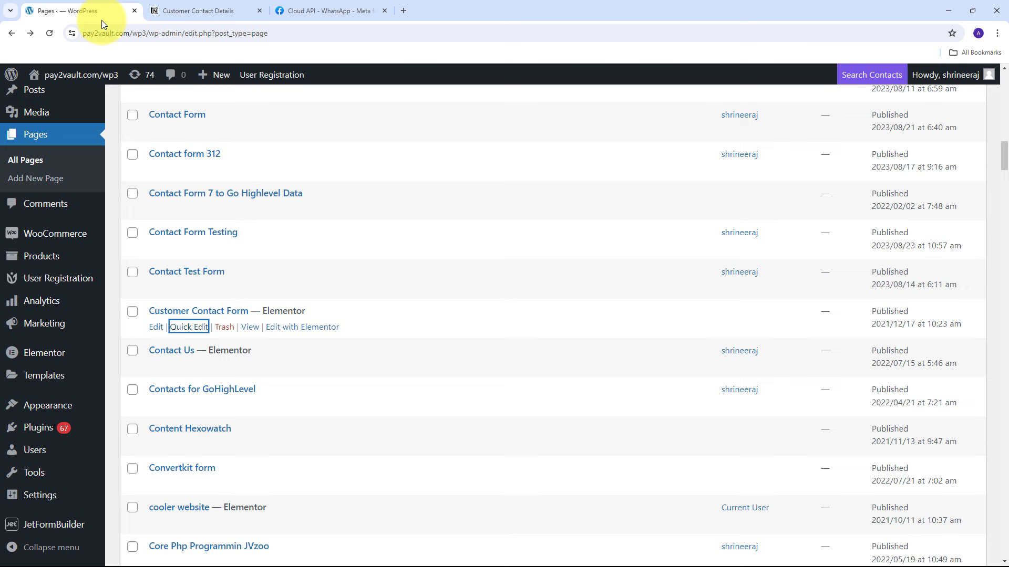
{"action": "left_click", "coordinate": [179, 7]}
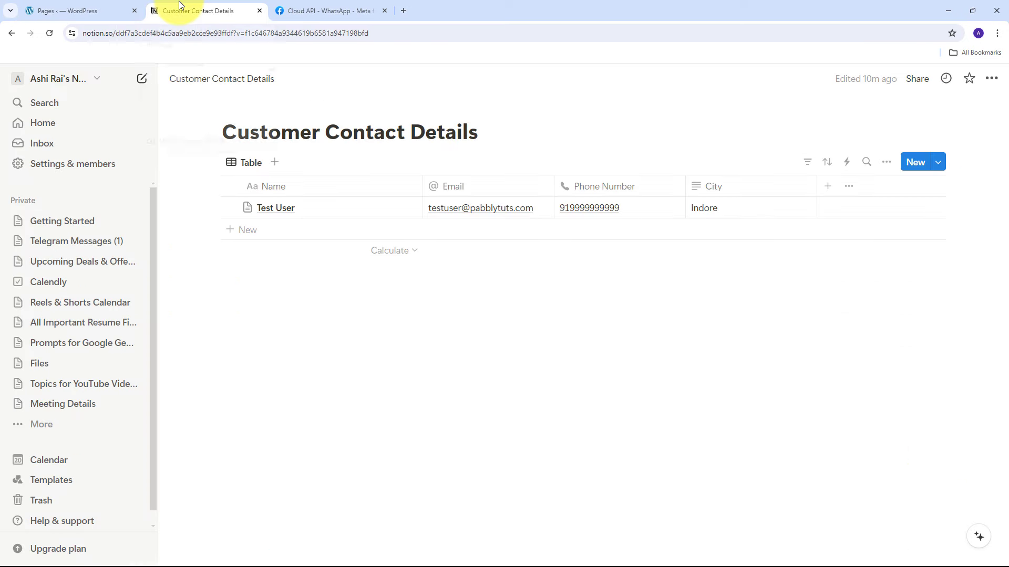
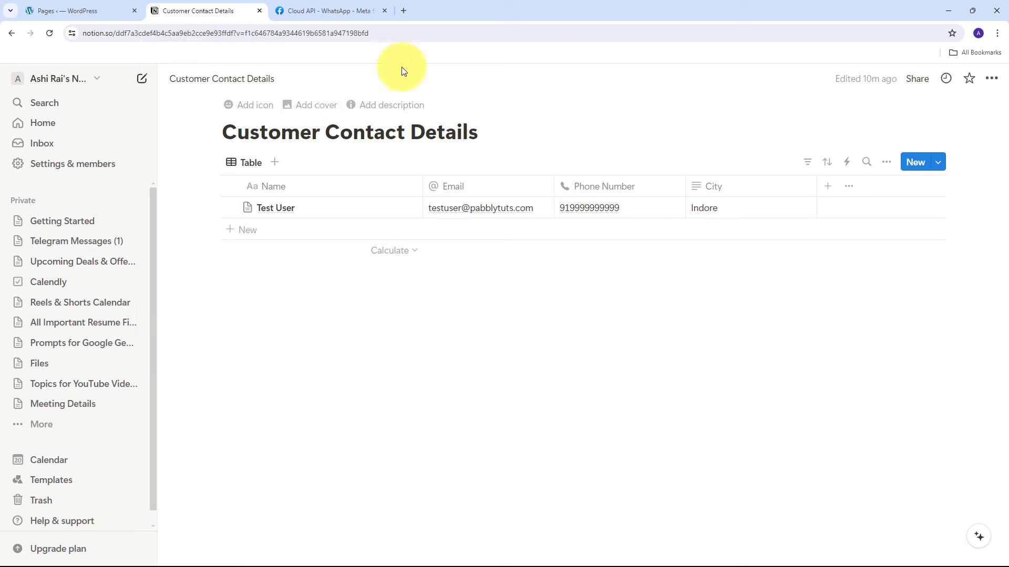
- Open a new browser tab beside the Notion Customer Contact Details table
{"action": "left_click", "coordinate": [403, 11]}
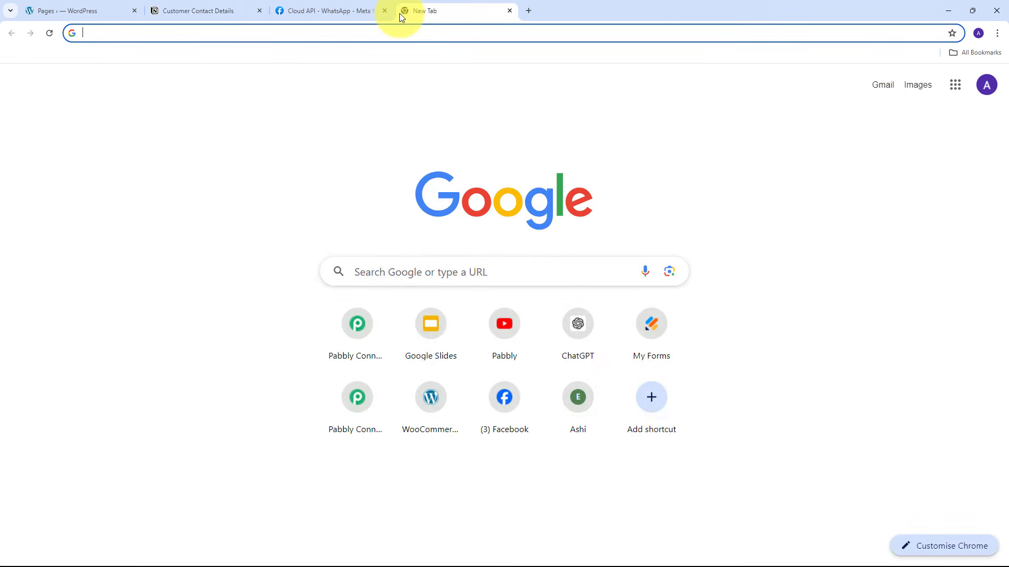
- Go to pabbly.com/connect by entering 'pabbly' in the address bar
{"action": "type", "text": "pa"}
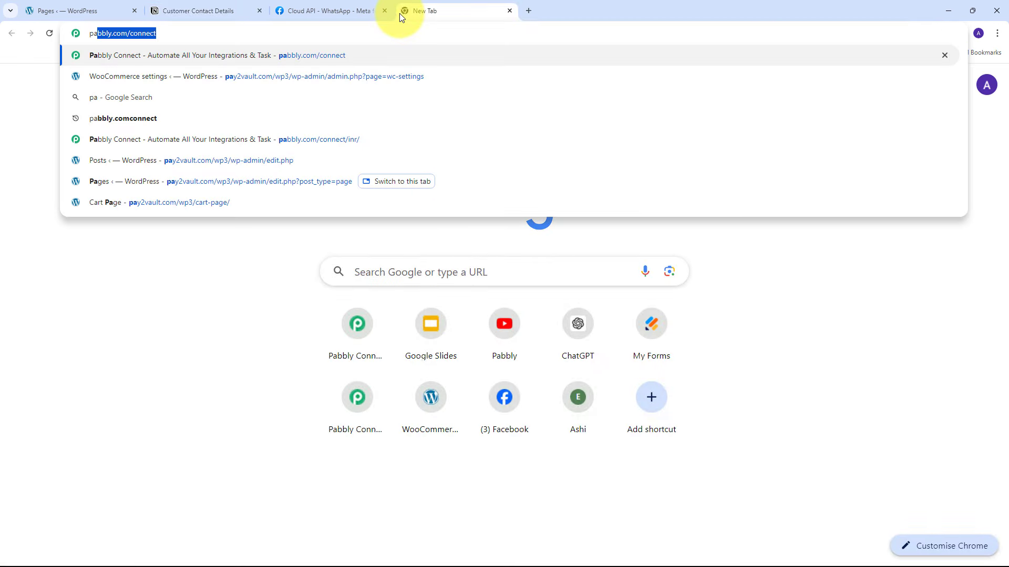
{"action": "type", "text": "bbly"}
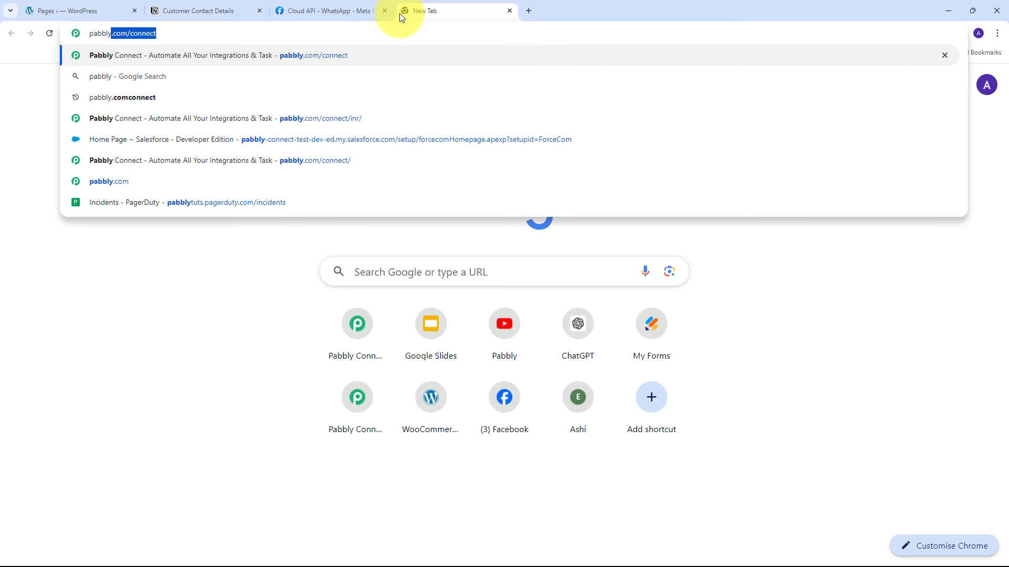
{"action": "key", "text": "Return"}
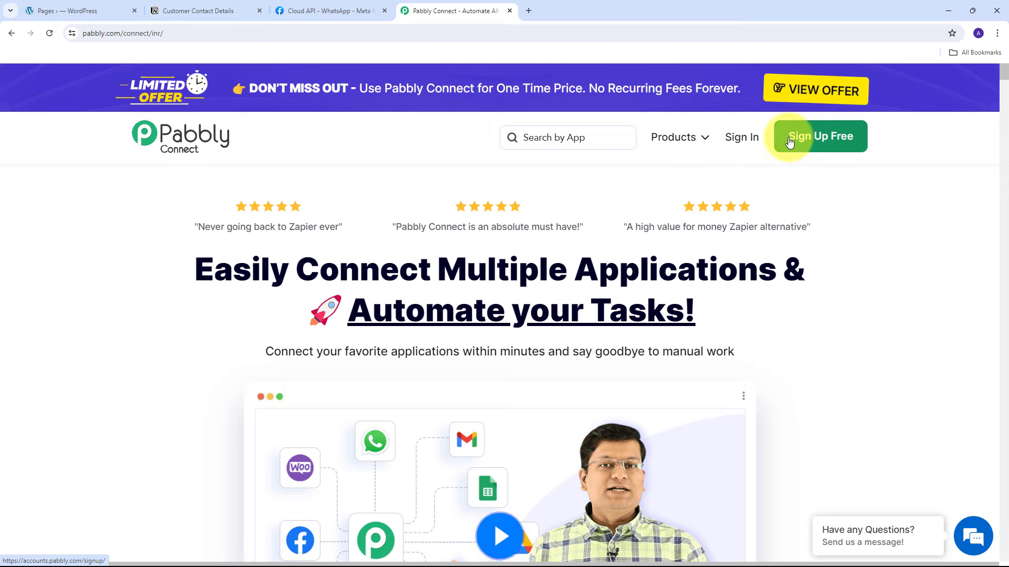
- Sign in and launch Pabbly Connect from All Pabbly Apps to start a new workflow
{"action": "left_click", "coordinate": [739, 141]}
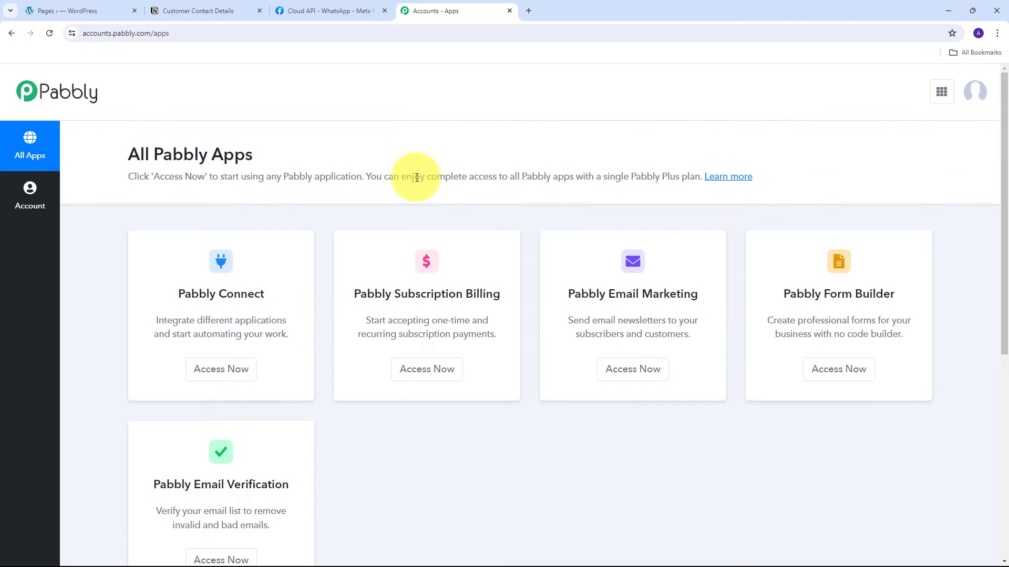
{"action": "scroll", "coordinate": [126, 237], "scroll_direction": "down", "scroll_amount": 1}
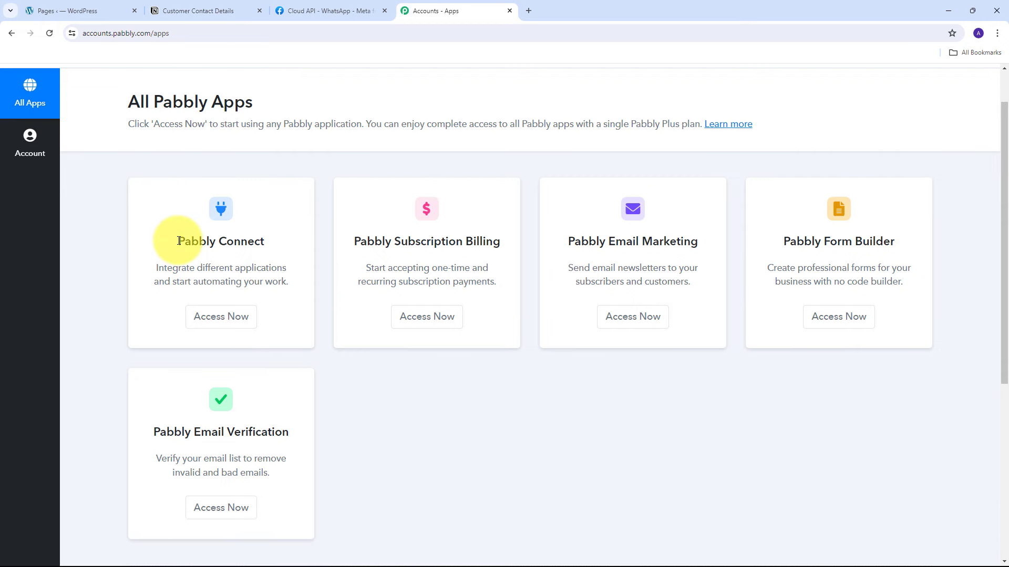
{"action": "left_click_drag", "start_coordinate": [181, 240], "coordinate": [271, 244]}
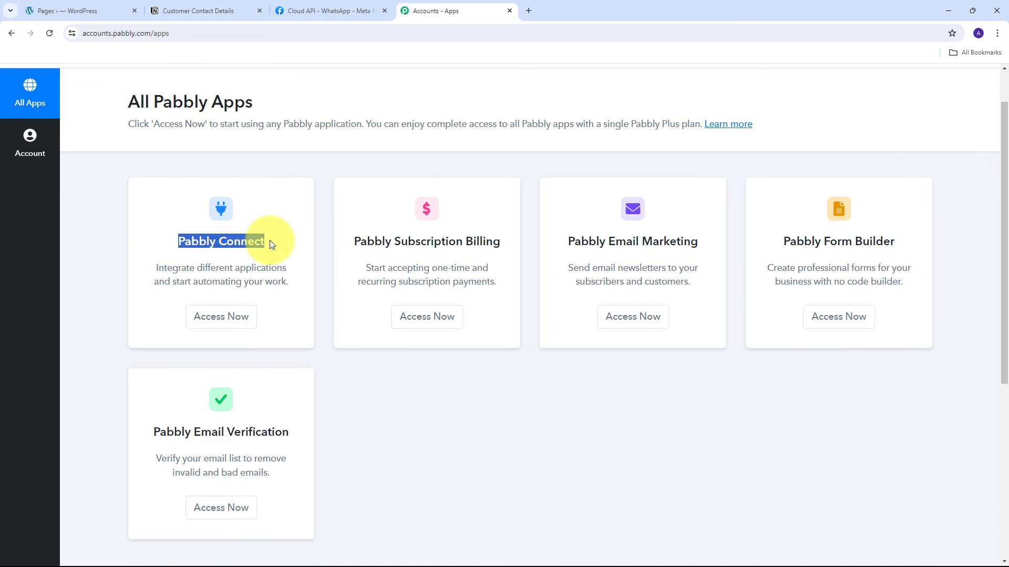
{"action": "left_click", "coordinate": [226, 327]}
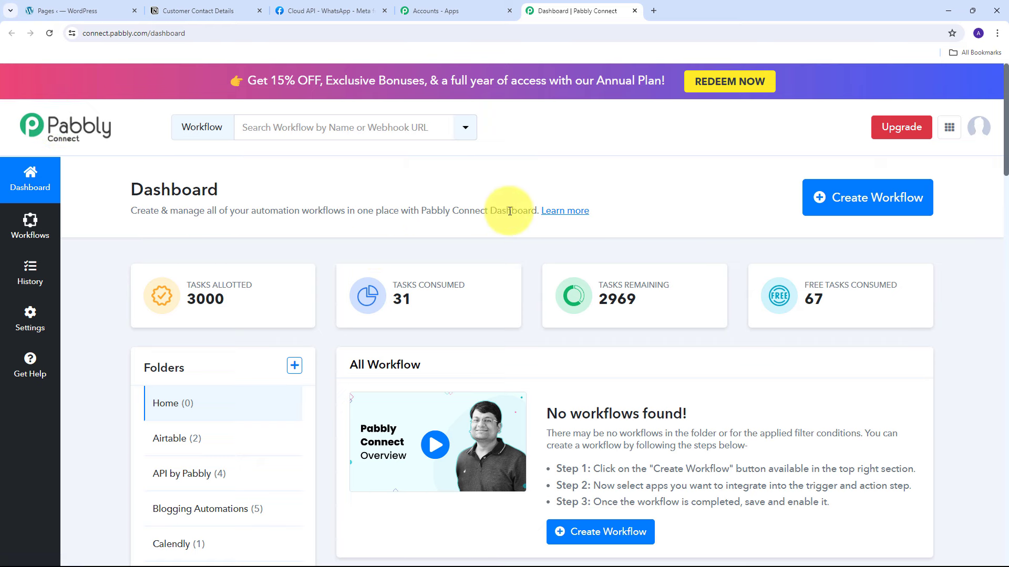
{"action": "left_click", "coordinate": [857, 204]}
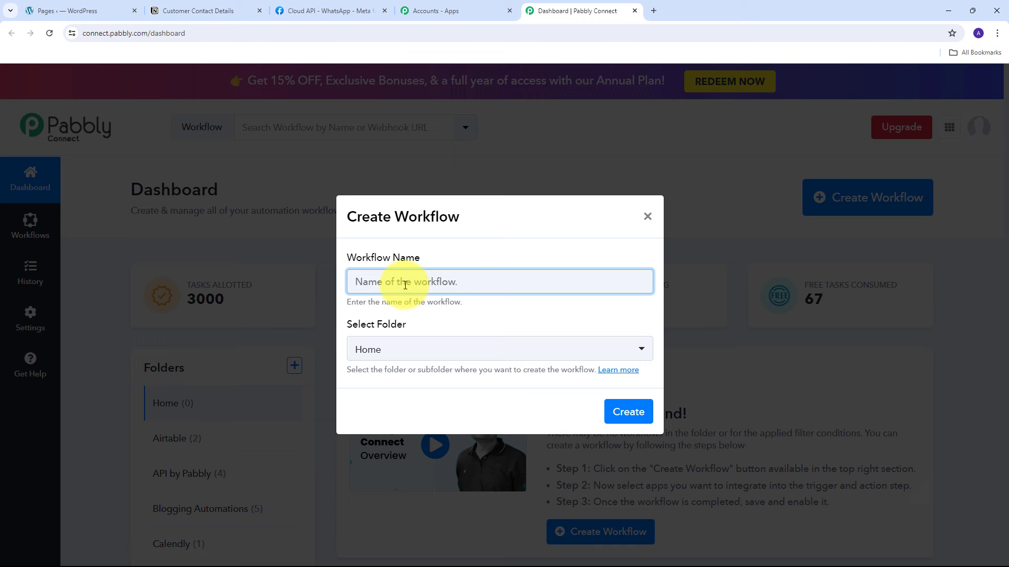
- Create the workflow 'Get WhatsApp Alerts on Elementor Form Submission…' in the Elementor folder
{"action": "key", "text": "ctrl+v"}
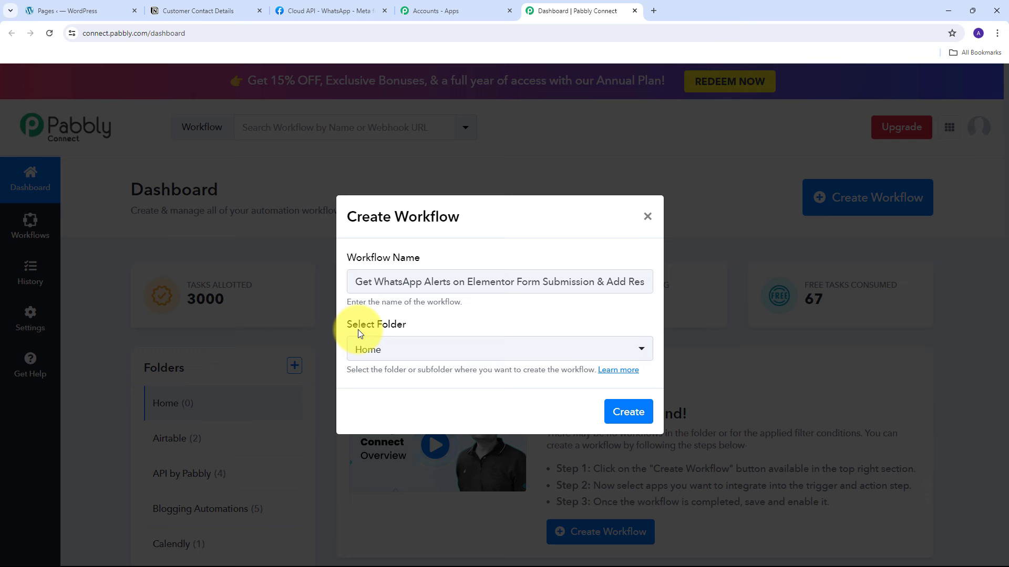
{"action": "left_click", "coordinate": [536, 353]}
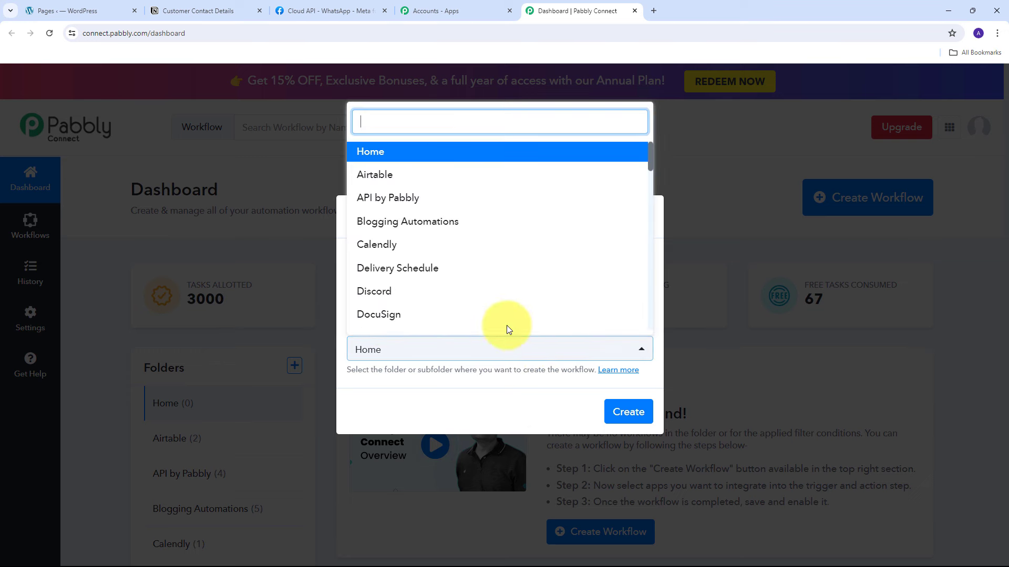
{"action": "scroll", "coordinate": [496, 210], "scroll_direction": "down", "scroll_amount": 3}
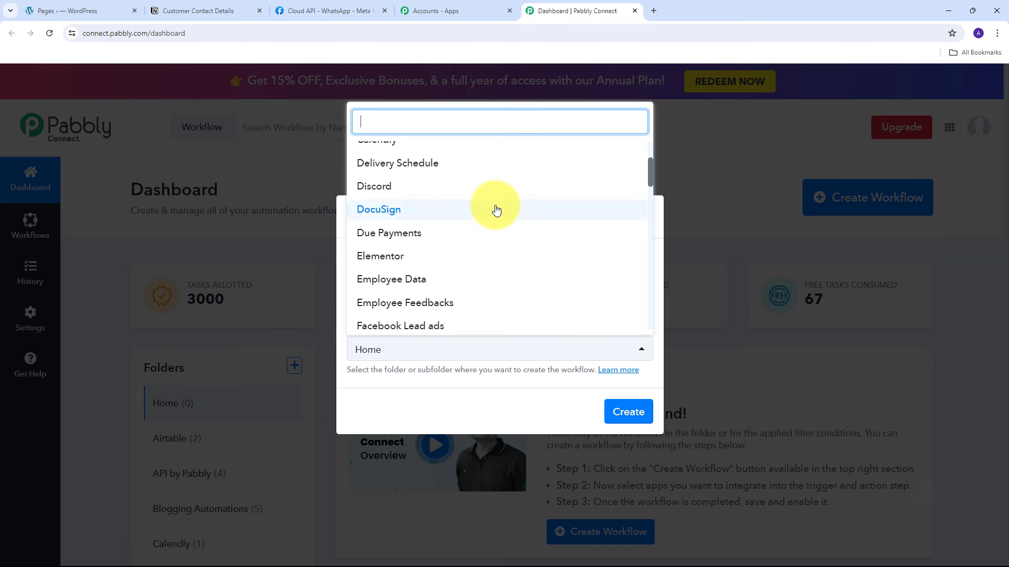
{"action": "scroll", "coordinate": [496, 210], "scroll_direction": "down", "scroll_amount": 3}
{"action": "scroll", "coordinate": [496, 210], "scroll_direction": "down", "scroll_amount": 2}
{"action": "scroll", "coordinate": [496, 210], "scroll_direction": "up", "scroll_amount": 3}
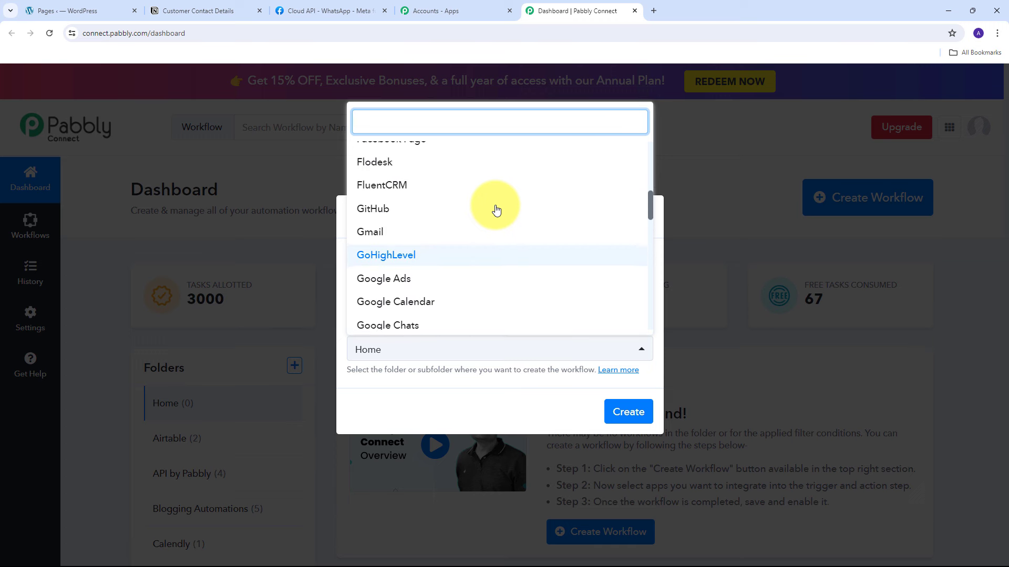
{"action": "scroll", "coordinate": [496, 210], "scroll_direction": "up", "scroll_amount": 1}
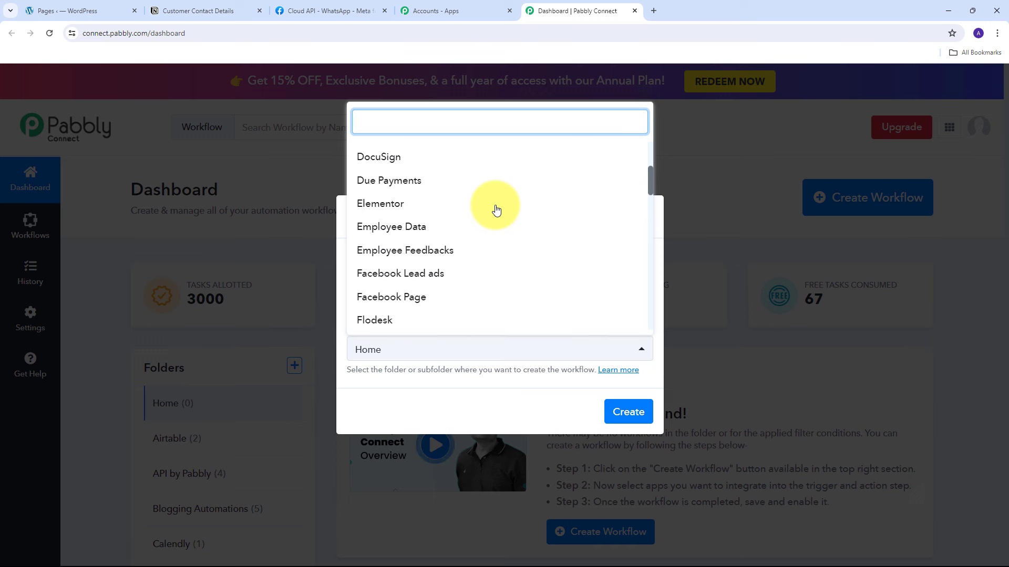
{"action": "left_click", "coordinate": [393, 210]}
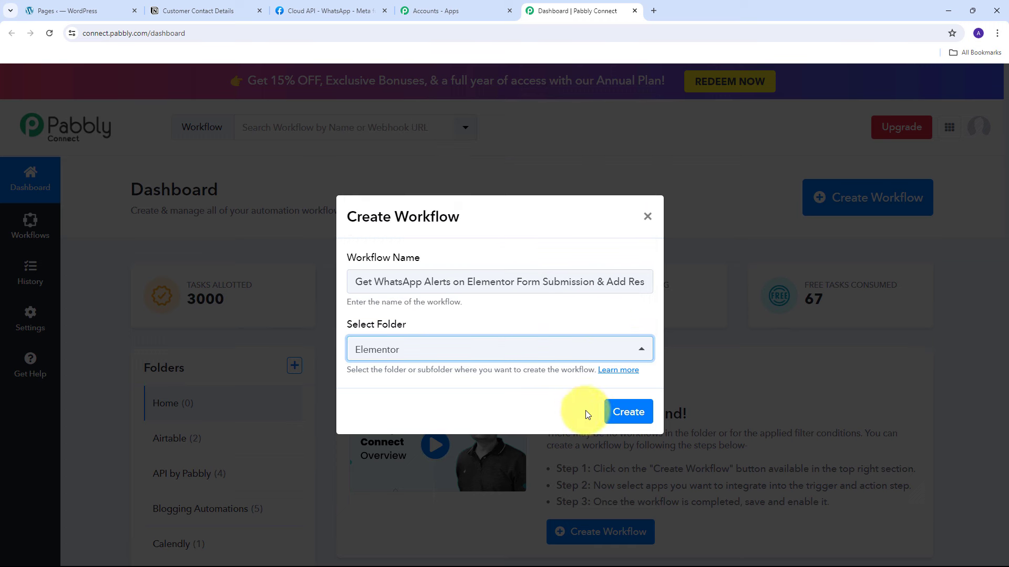
{"action": "left_click", "coordinate": [612, 412]}
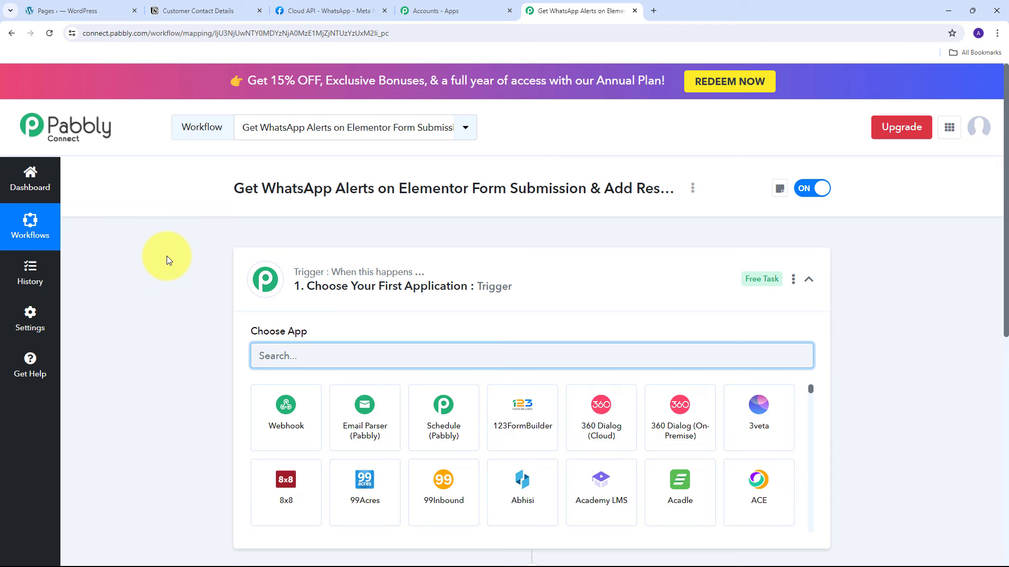
- Set Elementor as the trigger app with the New Form Submission event
{"action": "scroll", "coordinate": [166, 257], "scroll_direction": "down", "scroll_amount": 3}
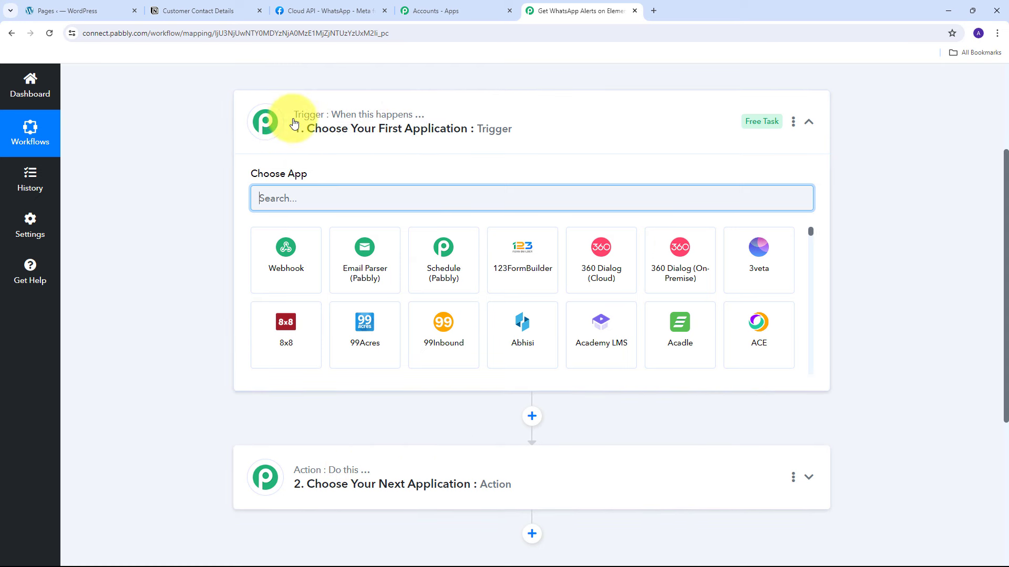
{"action": "mouse_move", "coordinate": [308, 121]}
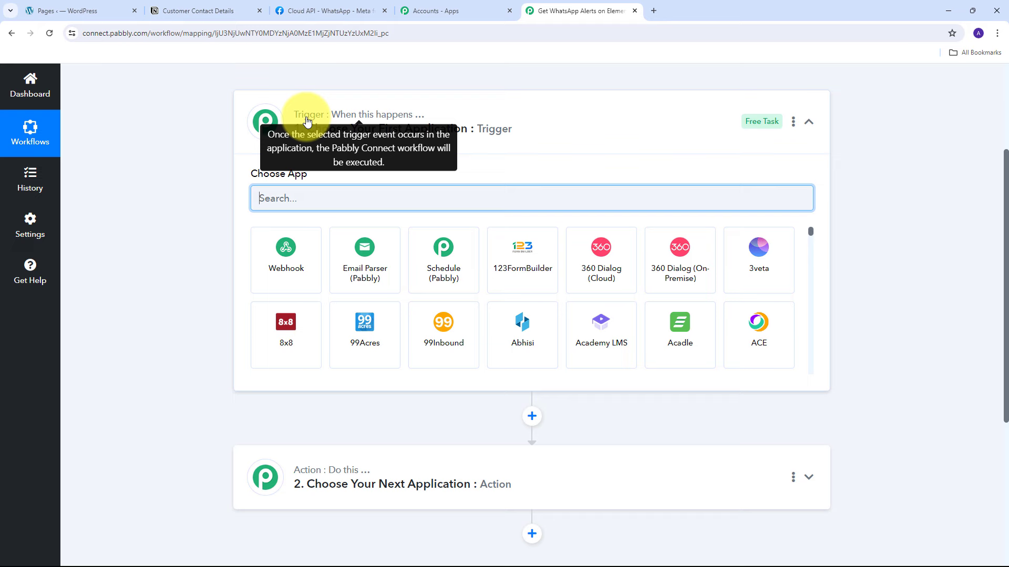
{"action": "mouse_move", "coordinate": [325, 474]}
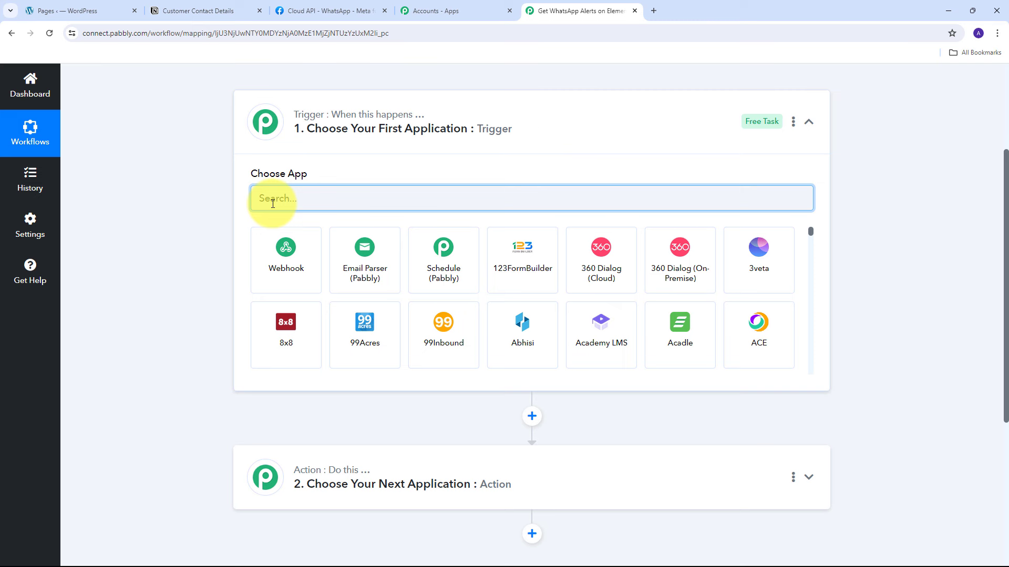
{"action": "type", "text": "Elementor"}
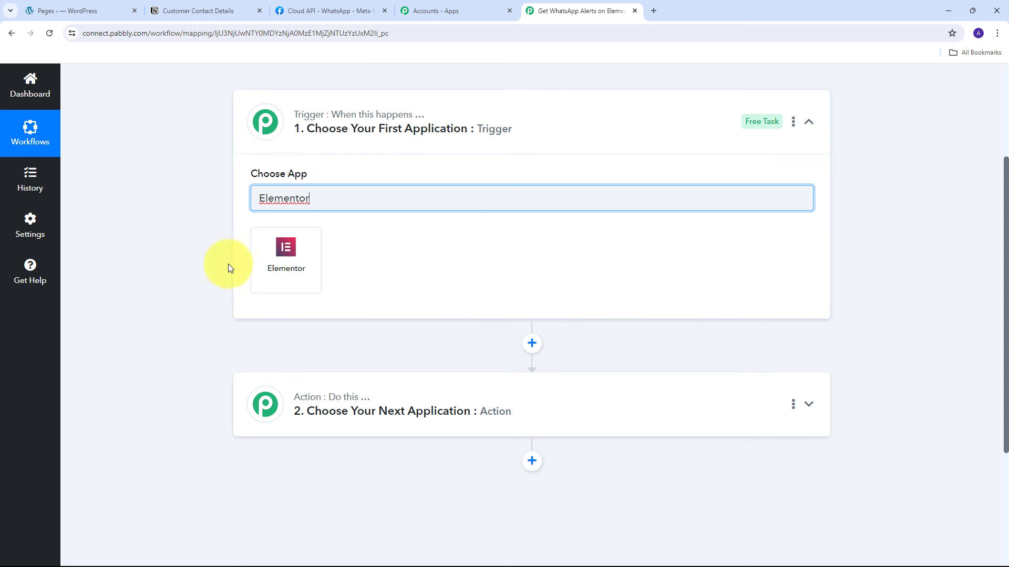
{"action": "left_click", "coordinate": [291, 257]}
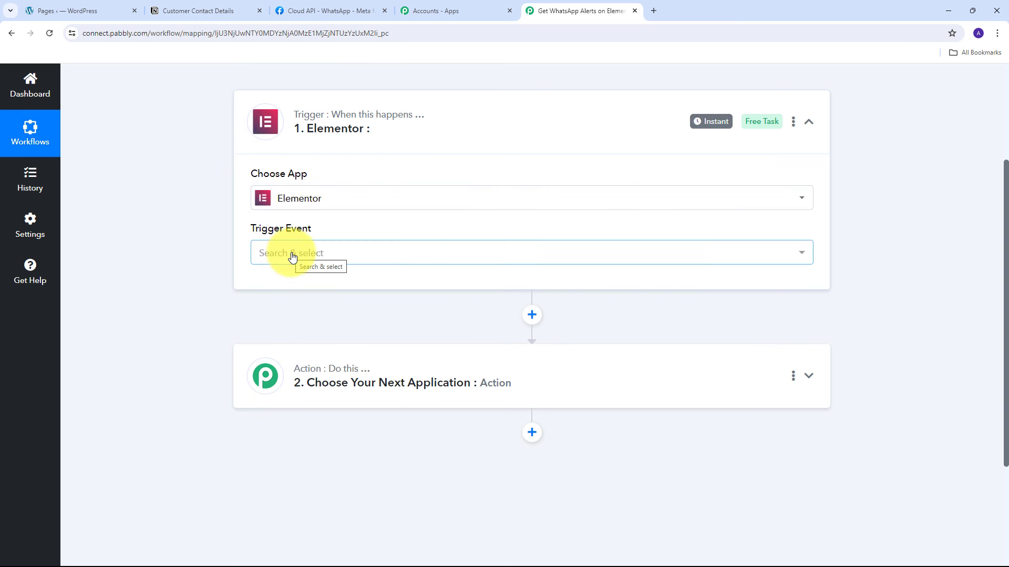
{"action": "left_click", "coordinate": [520, 261]}
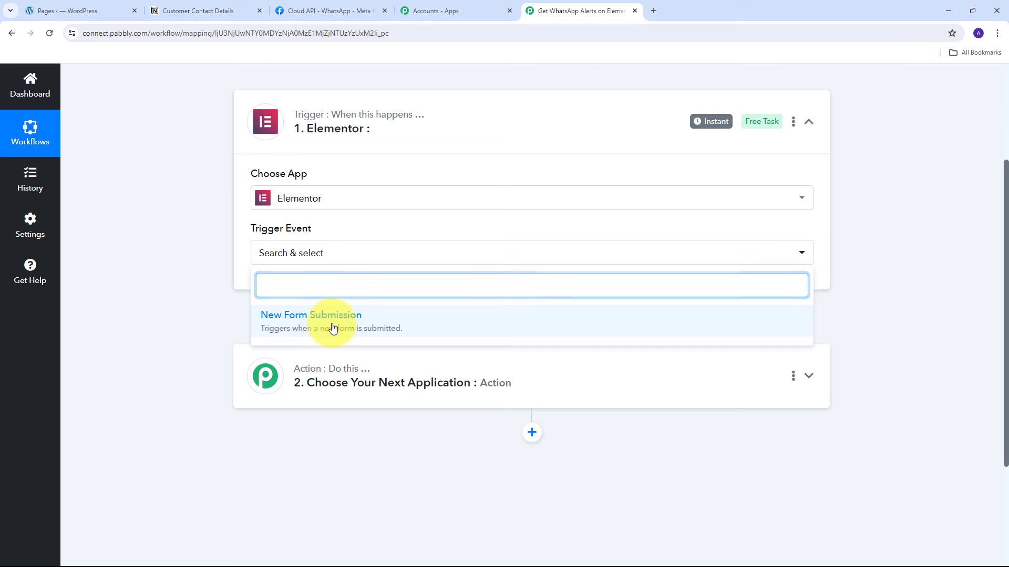
{"action": "left_click", "coordinate": [325, 327]}
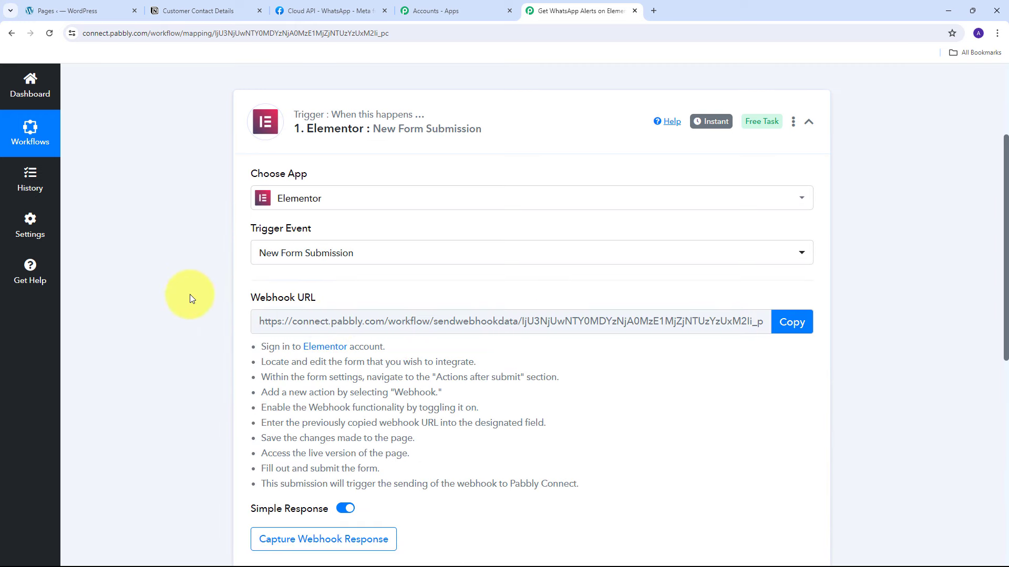
- Review the webhook setup instructions and copy the trigger's Webhook URL
{"action": "left_click_drag", "start_coordinate": [245, 298], "coordinate": [399, 301]}
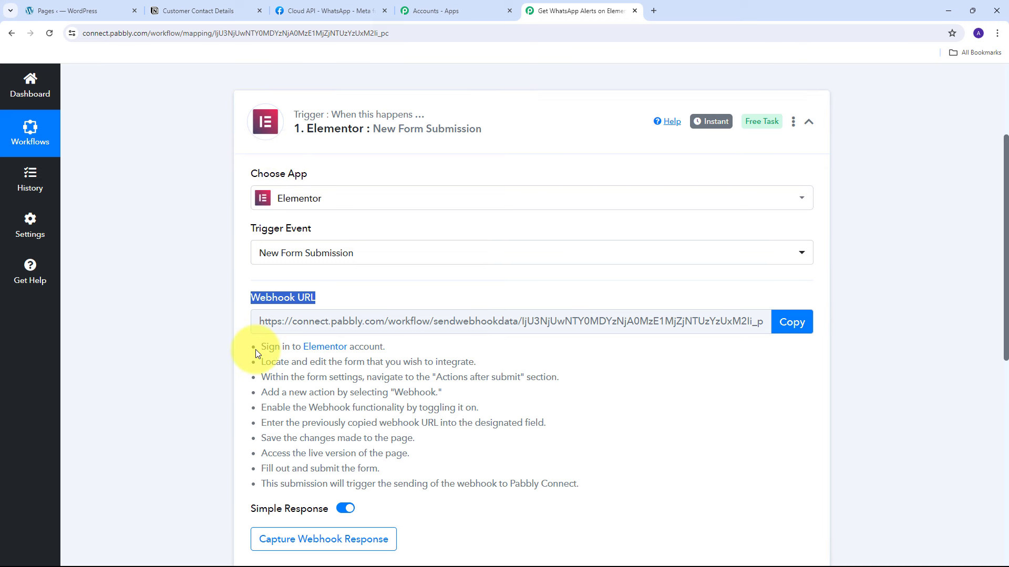
{"action": "left_click", "coordinate": [274, 348]}
{"action": "left_click_drag", "start_coordinate": [273, 348], "coordinate": [683, 485]}
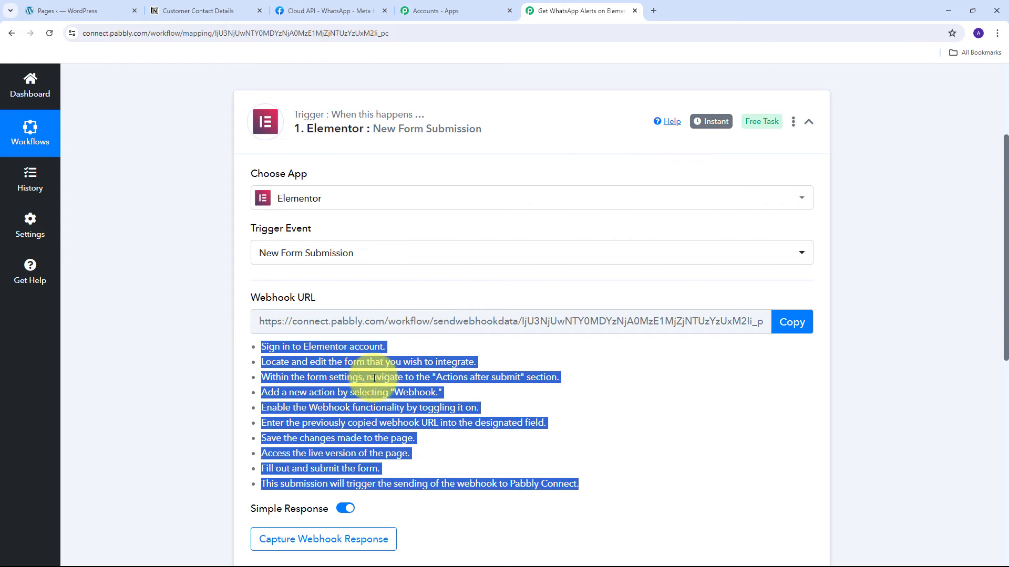
{"action": "left_click", "coordinate": [788, 320]}
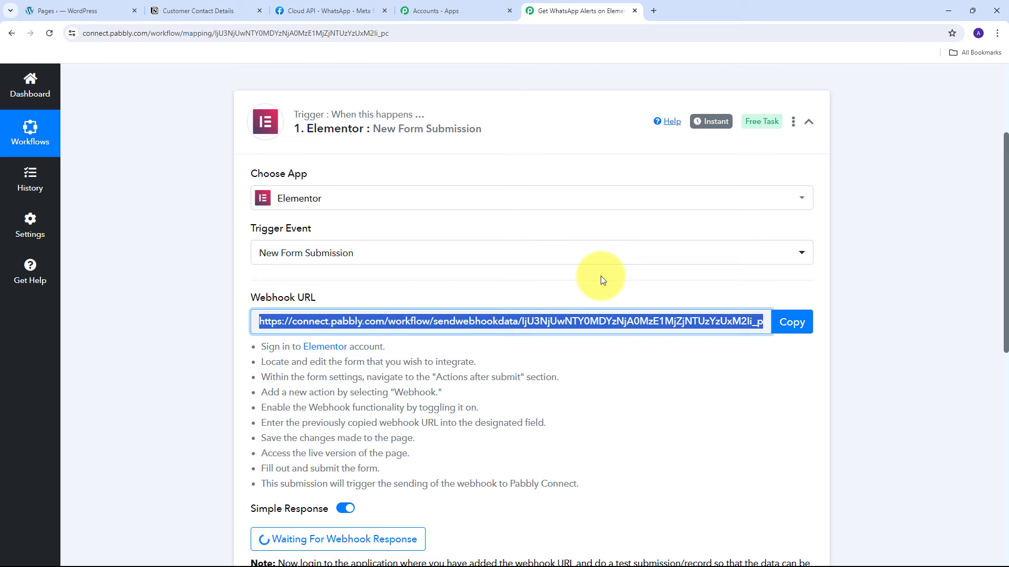
{"action": "left_click", "coordinate": [81, 11]}
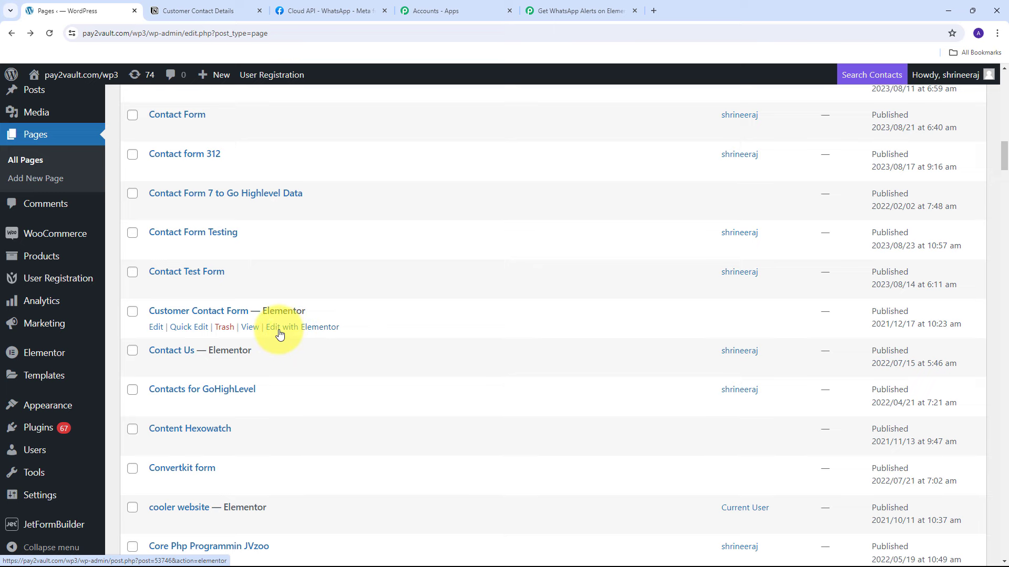
- Edit the Customer Contact Form page with Elementor
{"action": "left_click", "coordinate": [302, 327]}
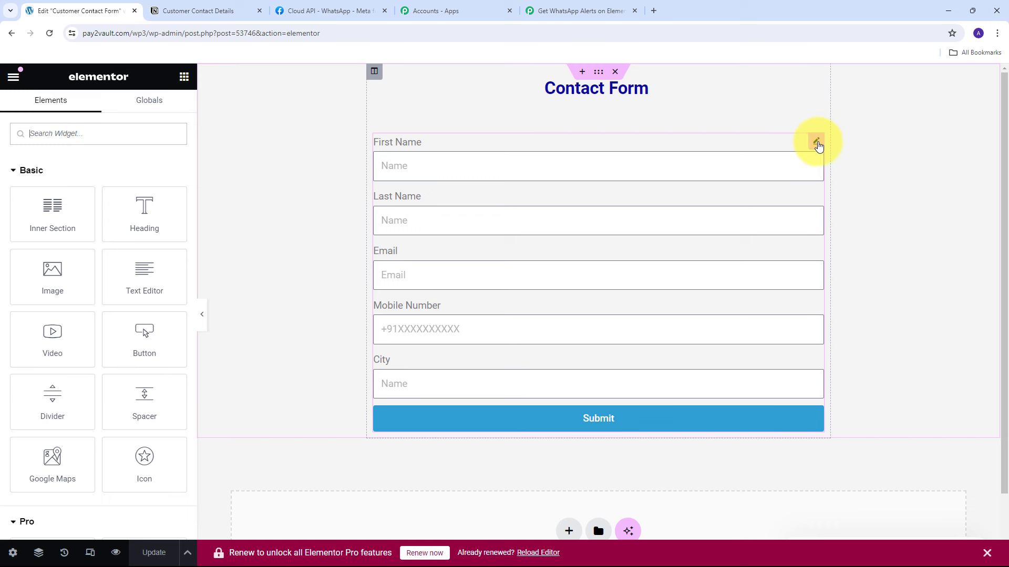
- Add Webhook to the contact form's Actions After Submit
{"action": "left_click", "coordinate": [816, 142]}
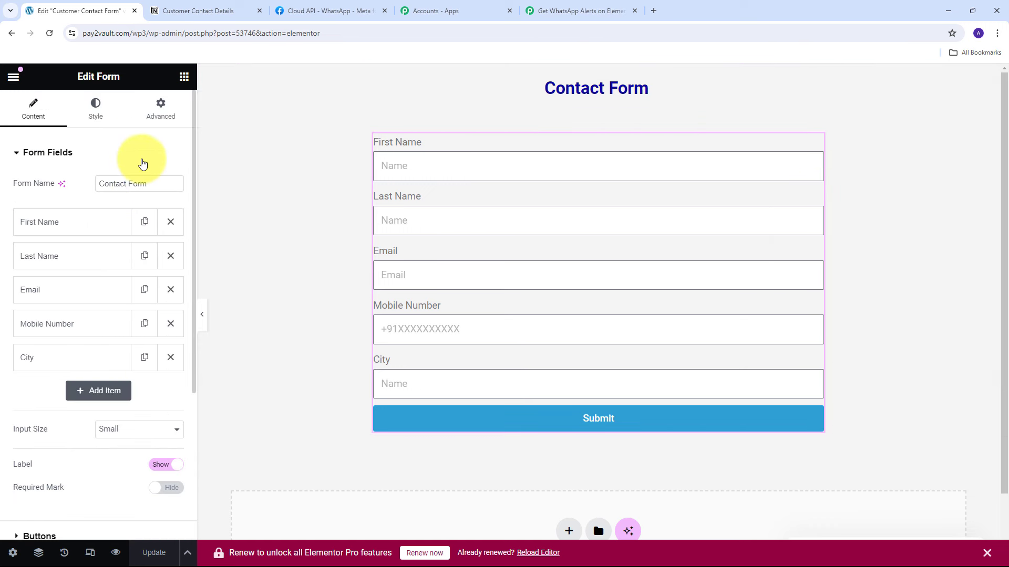
{"action": "scroll", "coordinate": [136, 200], "scroll_direction": "down", "scroll_amount": 4}
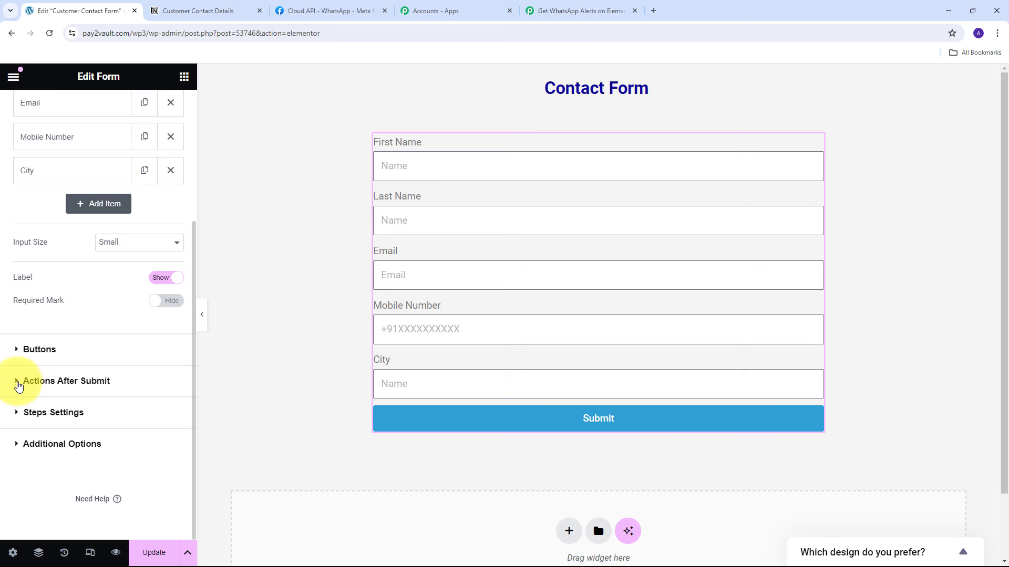
{"action": "left_click", "coordinate": [17, 386]}
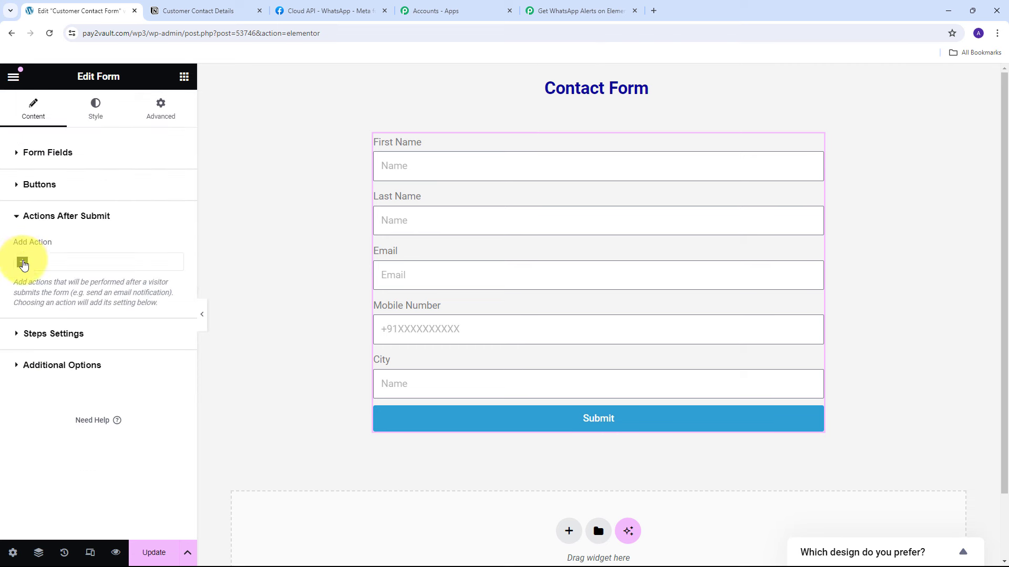
{"action": "left_click", "coordinate": [23, 265]}
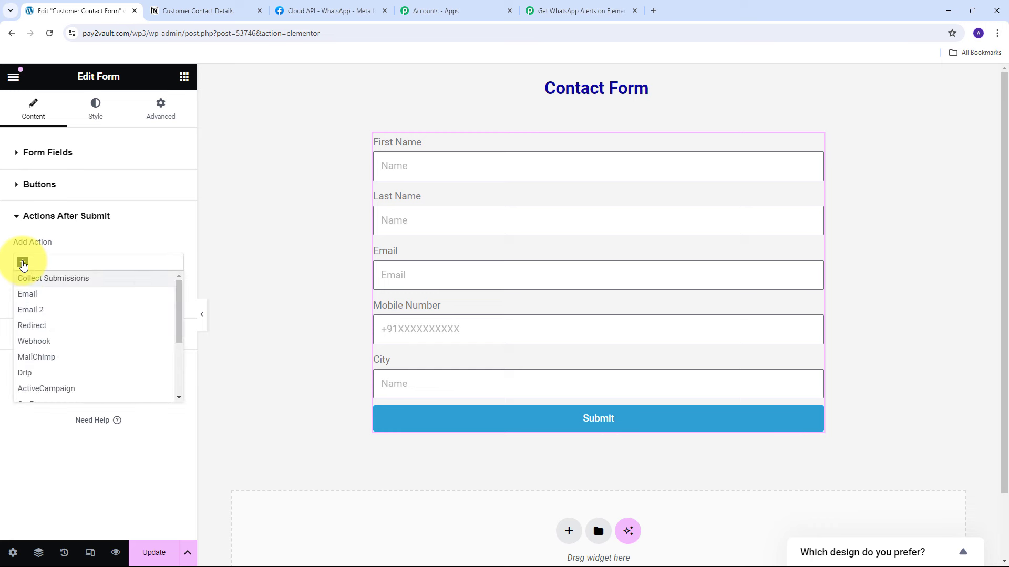
{"action": "type", "text": "webhook"}
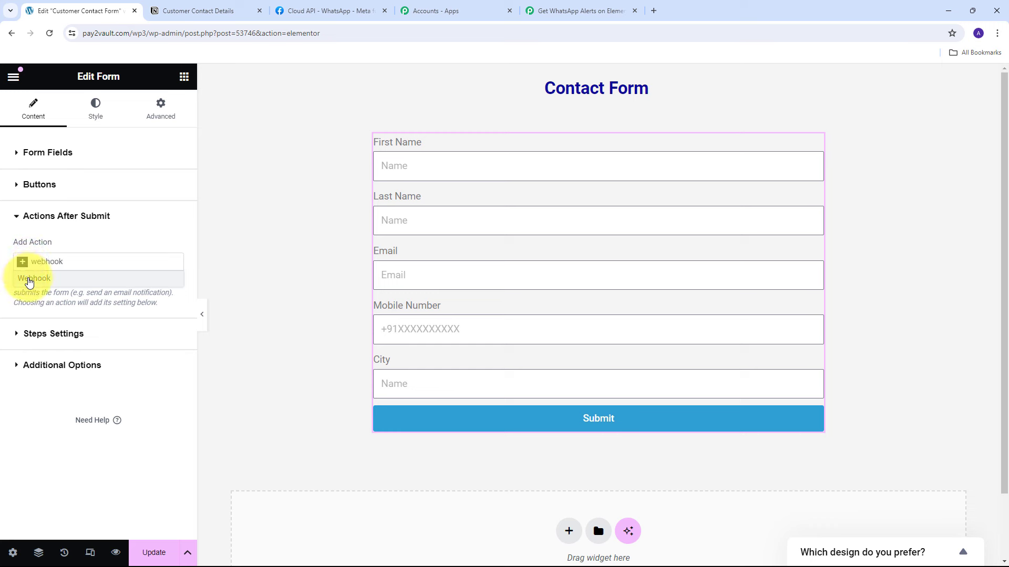
{"action": "left_click", "coordinate": [29, 282]}
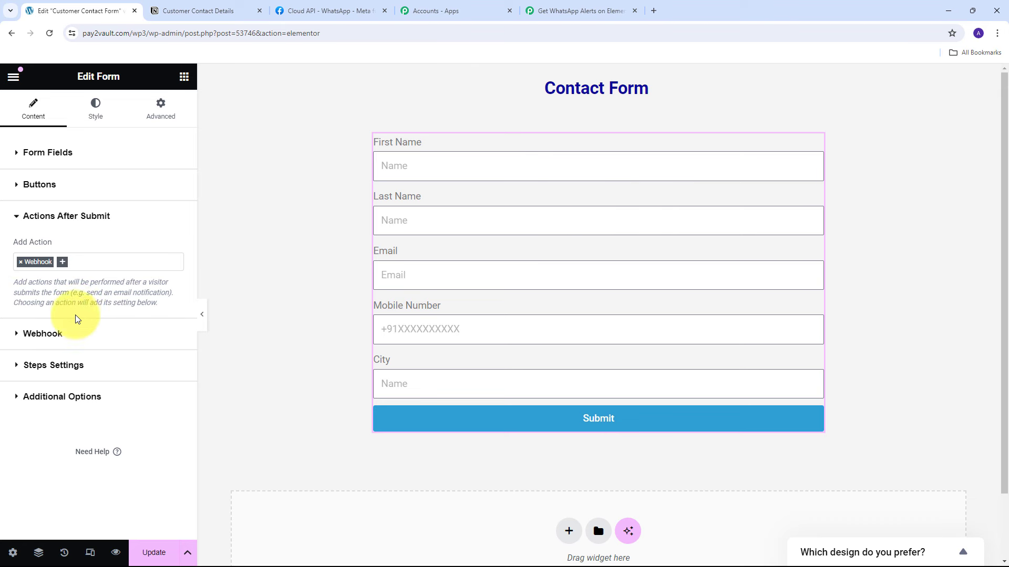
- Paste the Pabbly webhook URL into the Webhook URL field and update the page
{"action": "left_click", "coordinate": [16, 339]}
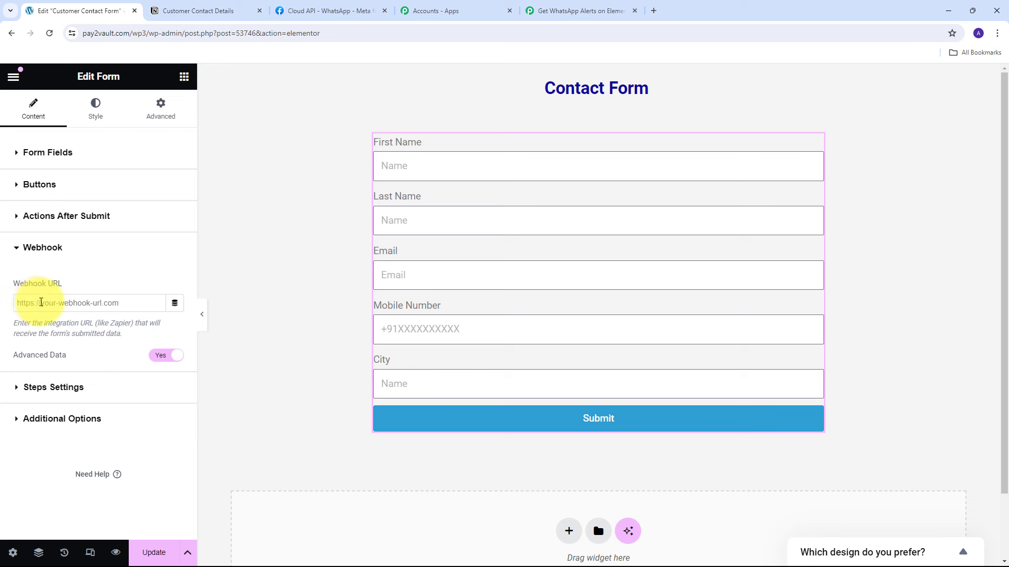
{"action": "left_click", "coordinate": [45, 303]}
{"action": "key", "text": "ctrl+v"}
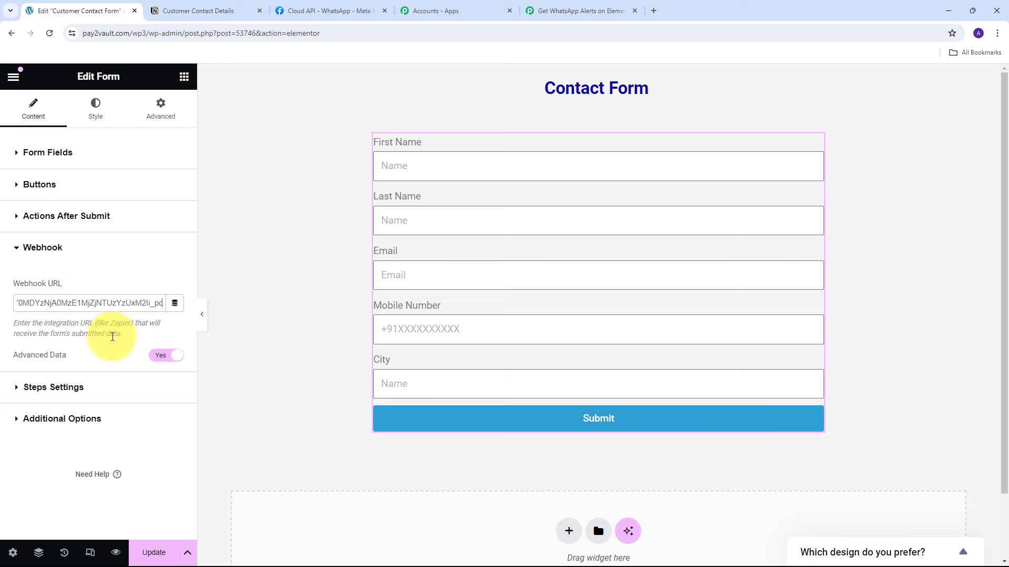
{"action": "left_click", "coordinate": [147, 560]}
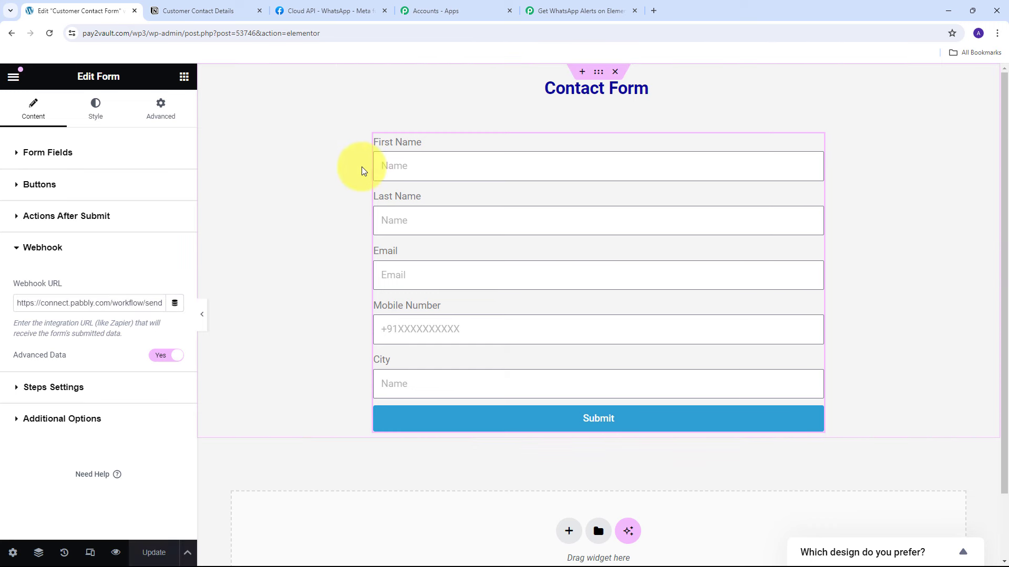
{"action": "left_click", "coordinate": [565, 13]}
- Open a live preview of the Customer Contact Form page from the Elementor editor
{"action": "scroll", "coordinate": [456, 276], "scroll_direction": "down", "scroll_amount": 3}
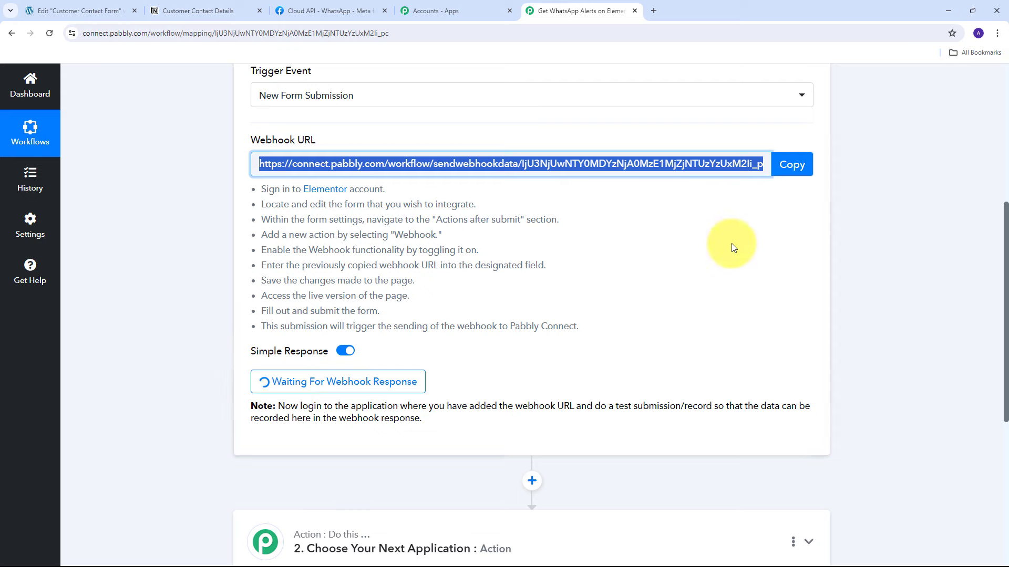
{"action": "left_click", "coordinate": [68, 11]}
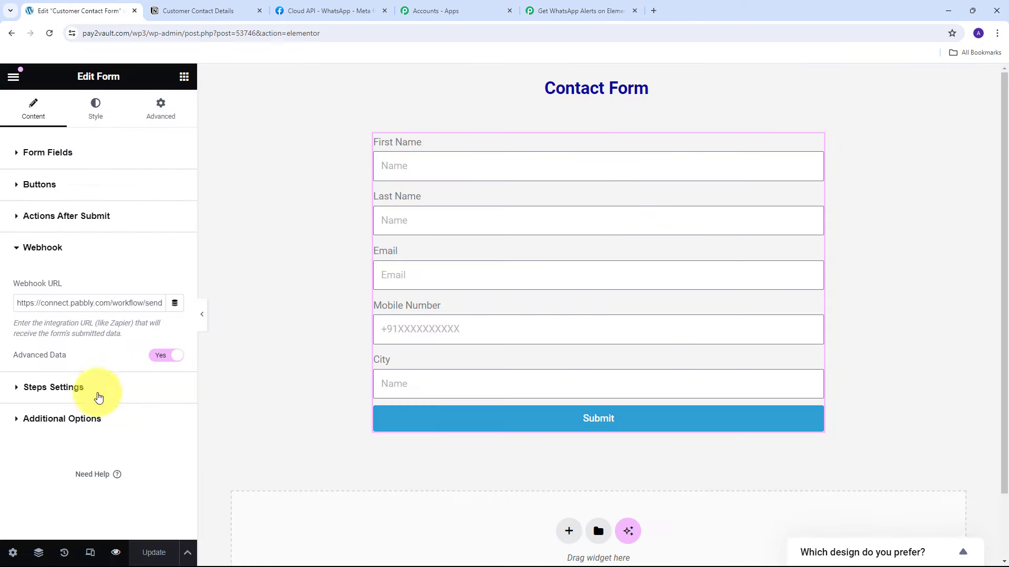
{"action": "left_click", "coordinate": [115, 553]}
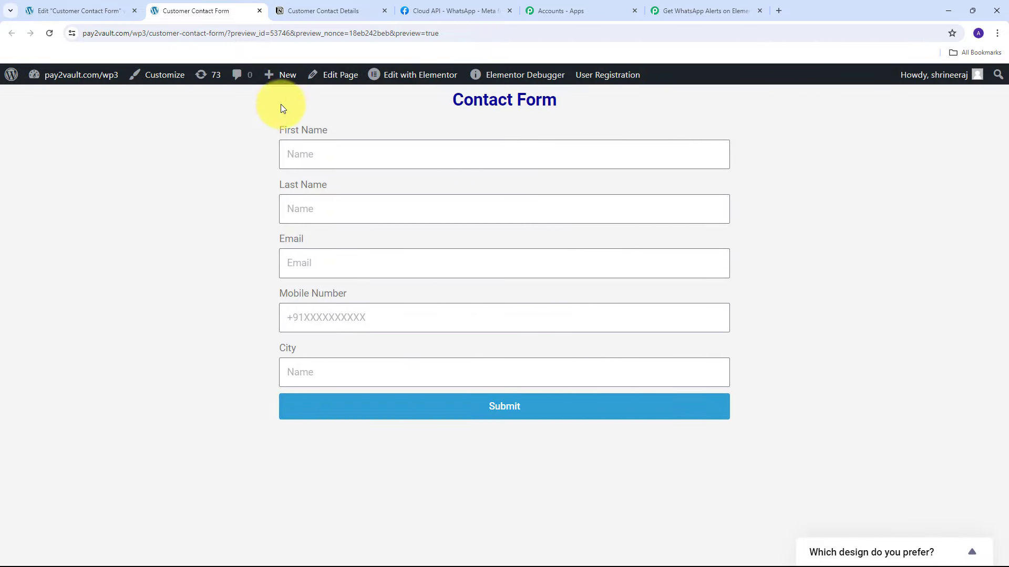
- Submit a test entry with the contact's first and last name, email, mobile number and city Mumbai
{"action": "left_click", "coordinate": [318, 156]}
{"action": "key", "text": "Tab"}
{"action": "key", "text": "Tab"}
{"action": "key", "text": "ctrl+v"}
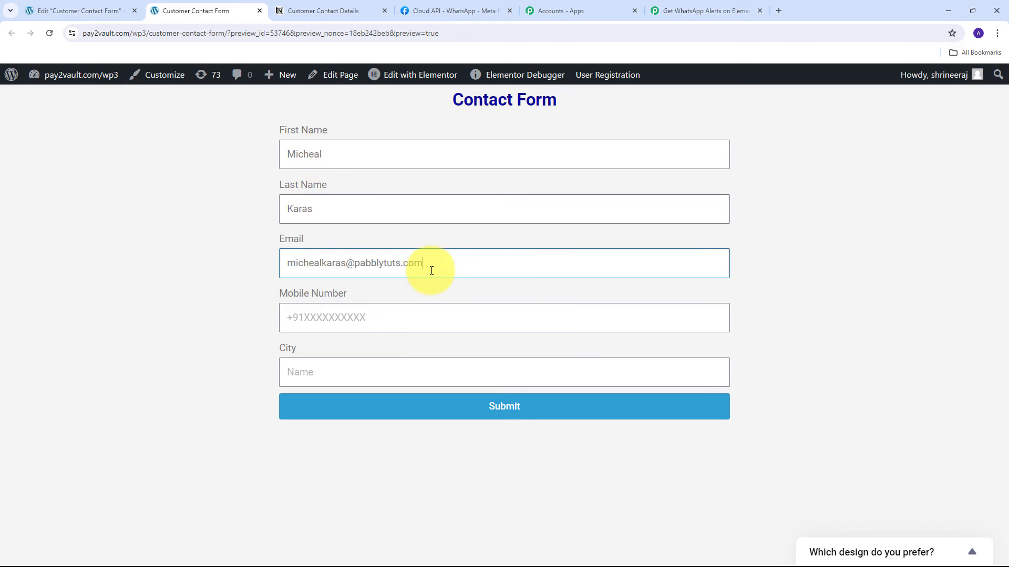
{"action": "left_click", "coordinate": [358, 322]}
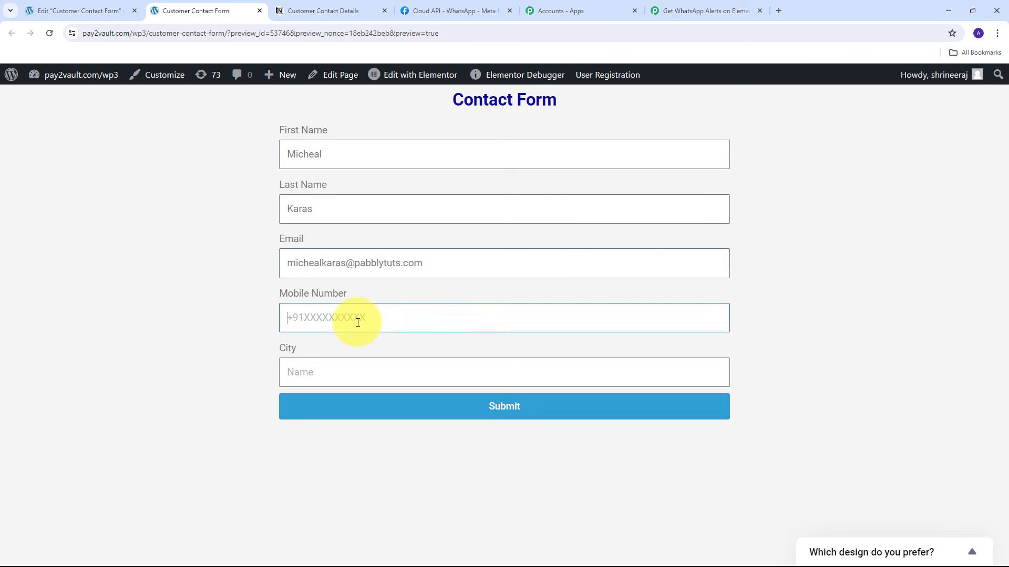
{"action": "key", "text": "ctrl+v"}
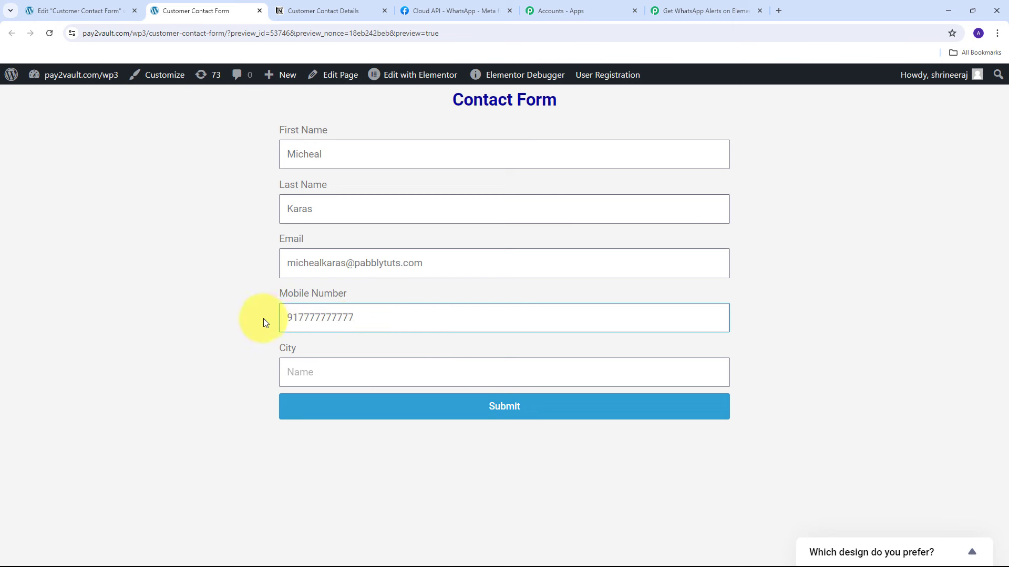
{"action": "left_click", "coordinate": [335, 376]}
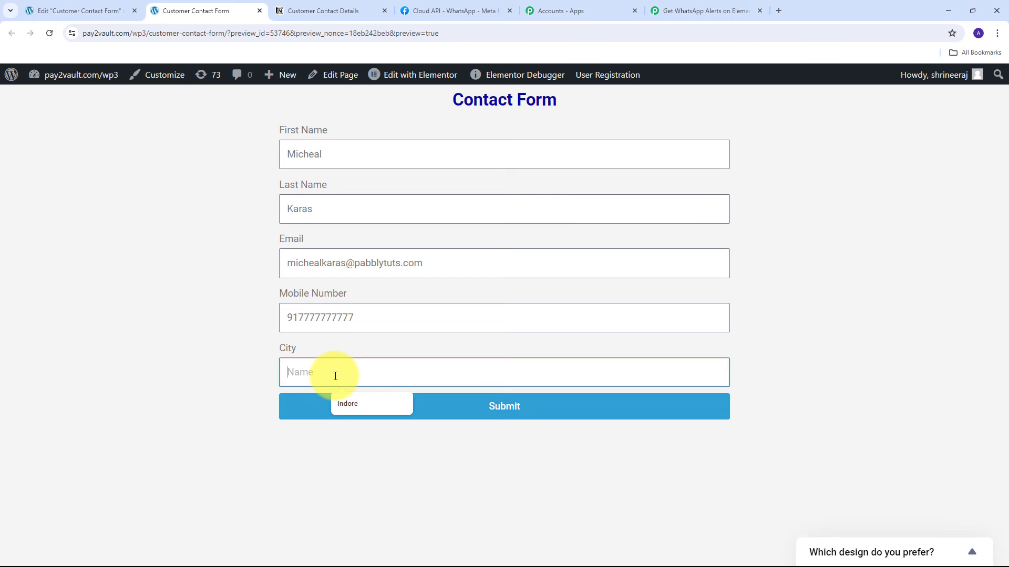
{"action": "type", "text": "Mumbai"}
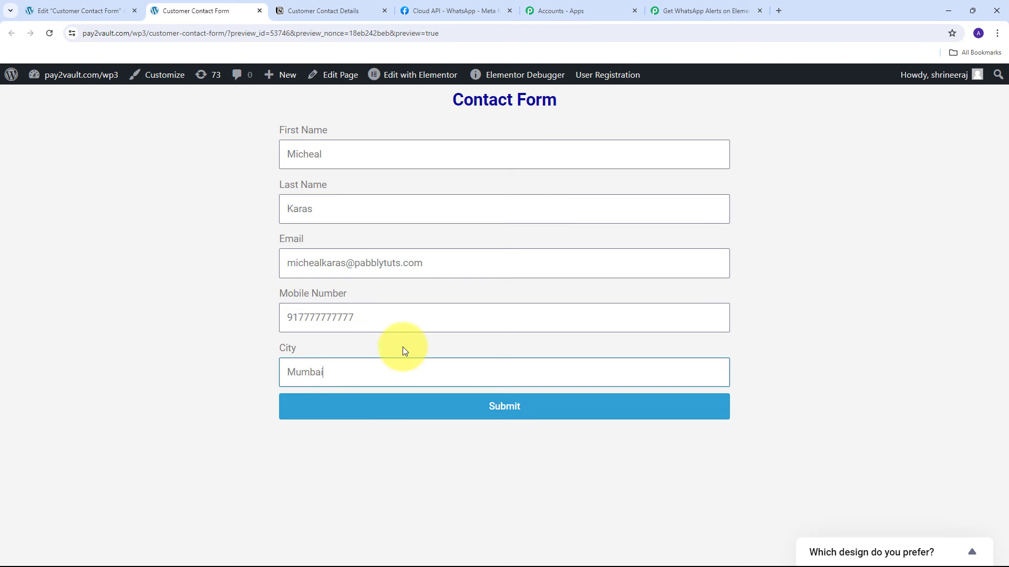
{"action": "left_click", "coordinate": [504, 415]}
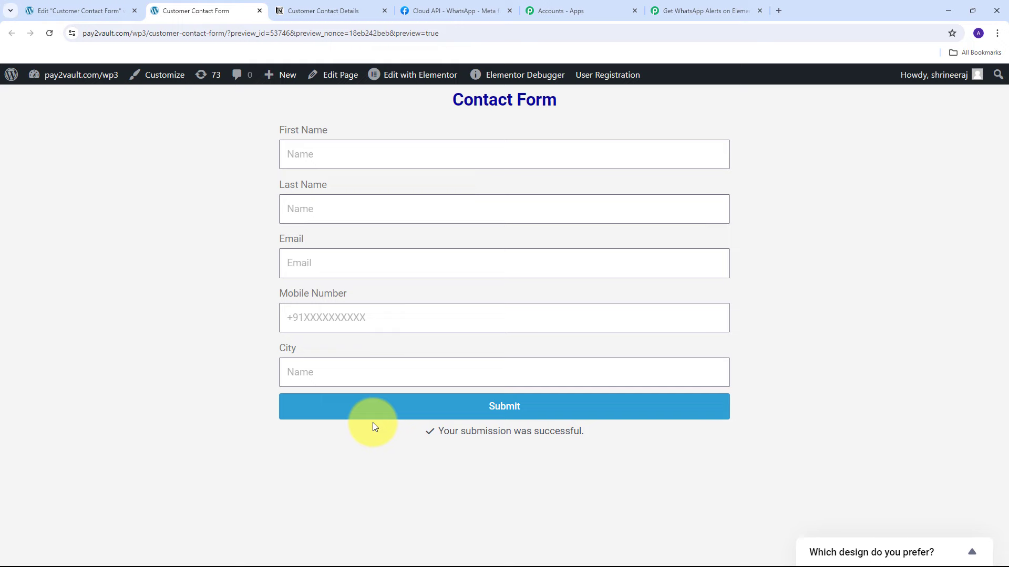
- Review the captured Contact Form submission's form name and first name values in Pabbly
{"action": "left_click", "coordinate": [691, 11]}
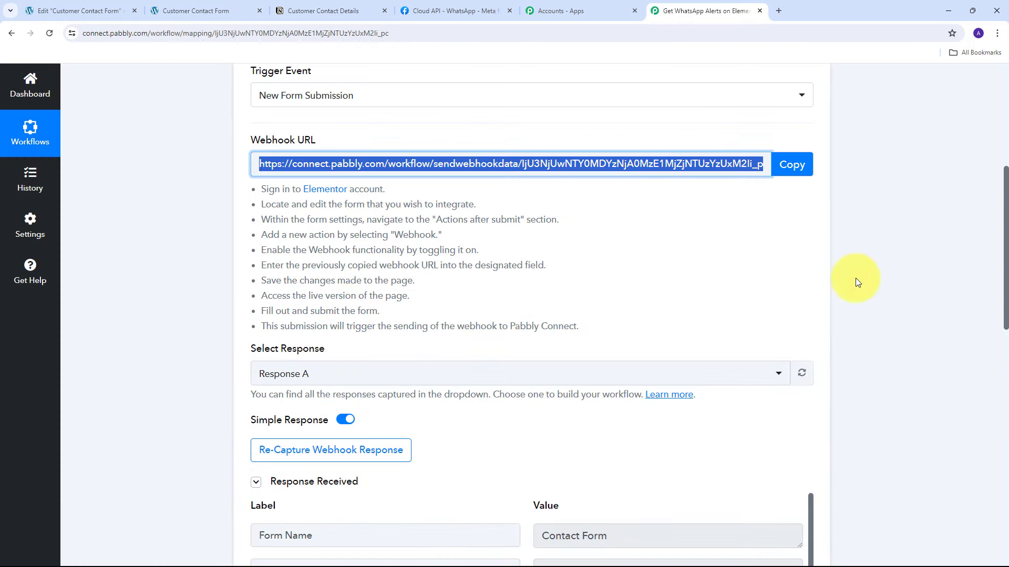
{"action": "scroll", "coordinate": [856, 279], "scroll_direction": "down", "scroll_amount": 5}
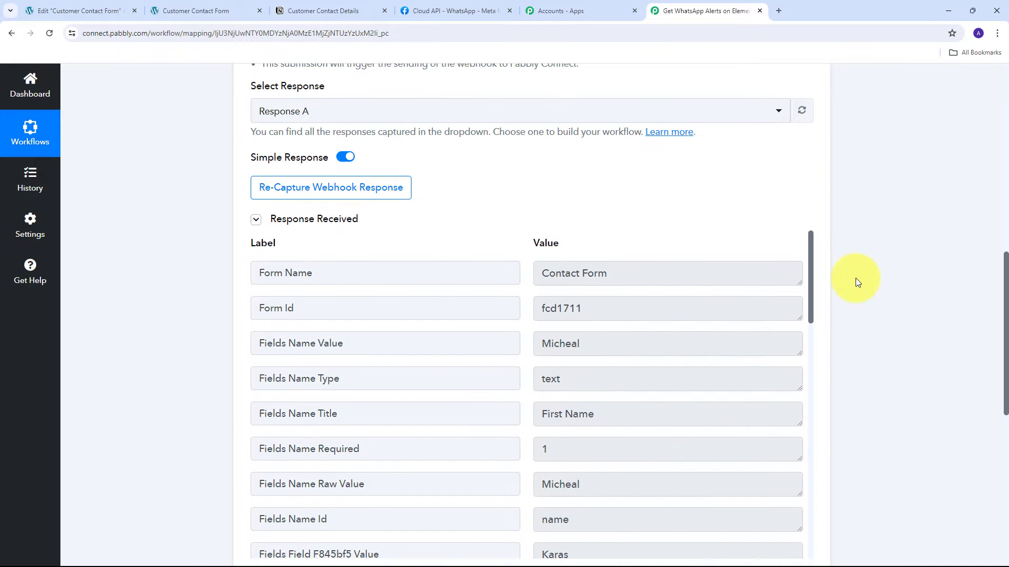
{"action": "scroll", "coordinate": [855, 283], "scroll_direction": "down", "scroll_amount": 1}
{"action": "left_click_drag", "start_coordinate": [685, 216], "coordinate": [459, 210]}
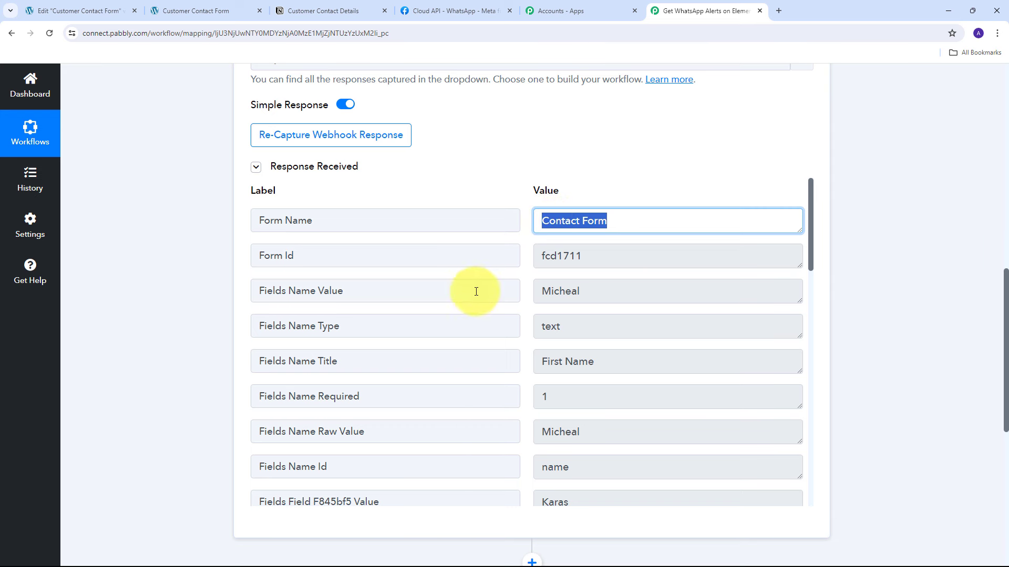
{"action": "left_click_drag", "start_coordinate": [631, 289], "coordinate": [464, 286]}
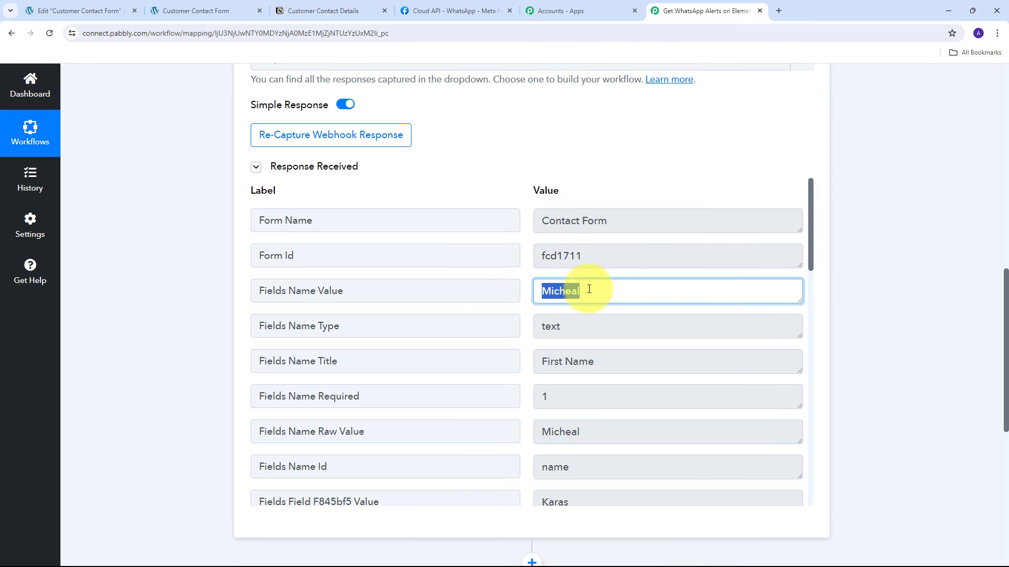
{"action": "scroll", "coordinate": [620, 429], "scroll_direction": "down", "scroll_amount": 2}
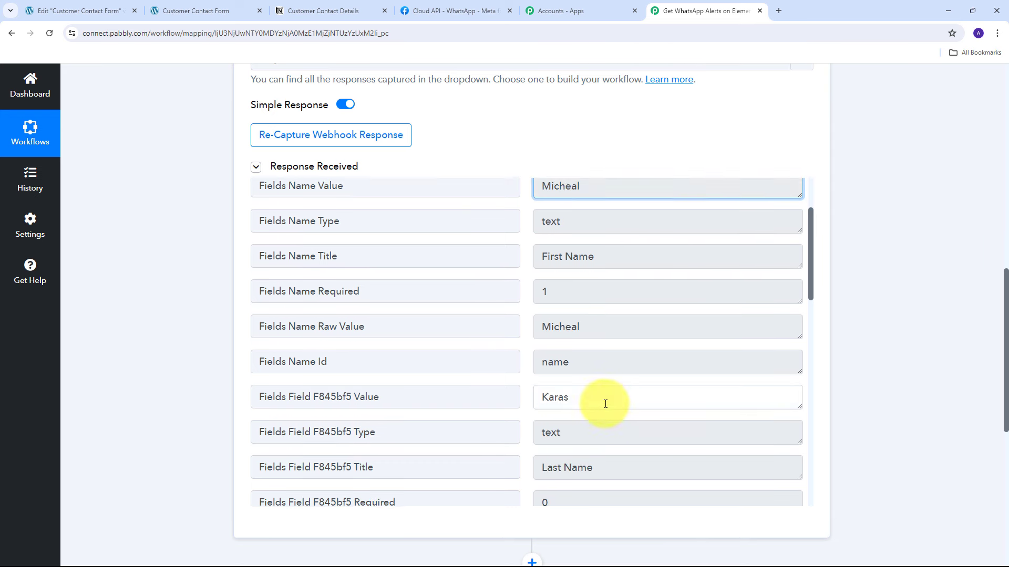
{"action": "left_click_drag", "start_coordinate": [605, 404], "coordinate": [516, 395]}
{"action": "scroll", "coordinate": [585, 315], "scroll_direction": "down", "scroll_amount": 5}
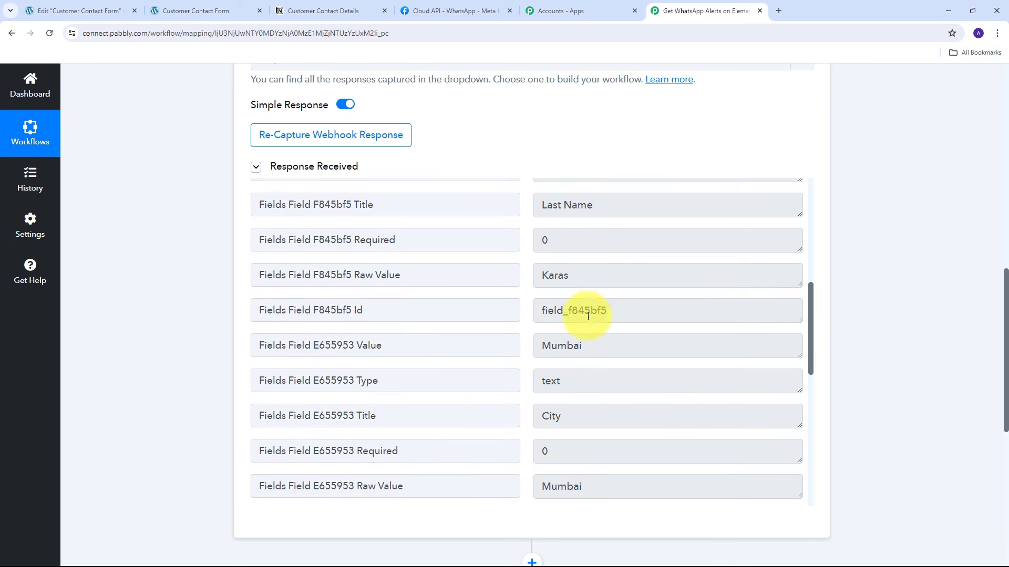
{"action": "left_click_drag", "start_coordinate": [547, 347], "coordinate": [500, 340]}
- Check the remaining captured values, including the email, and reach the next-action card
{"action": "scroll", "coordinate": [586, 336], "scroll_direction": "down", "scroll_amount": 3}
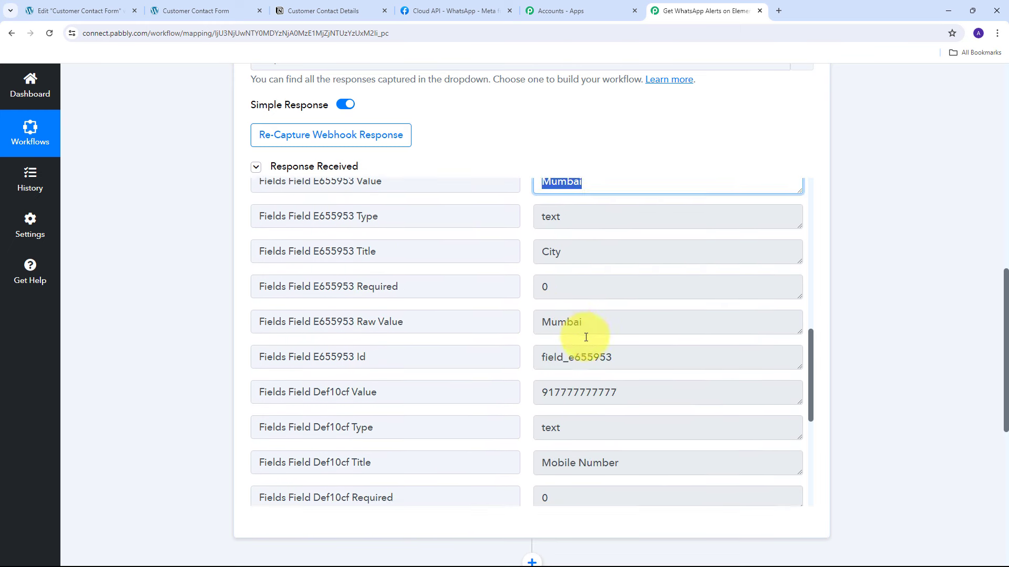
{"action": "scroll", "coordinate": [586, 337], "scroll_direction": "down", "scroll_amount": 1}
{"action": "left_click_drag", "start_coordinate": [651, 347], "coordinate": [483, 345]}
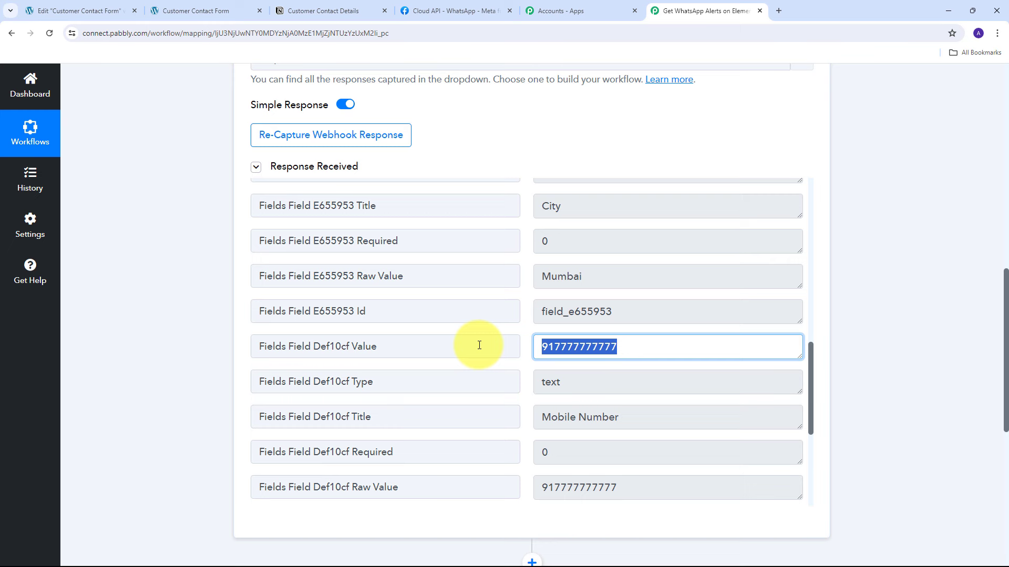
{"action": "scroll", "coordinate": [581, 348], "scroll_direction": "down", "scroll_amount": 5}
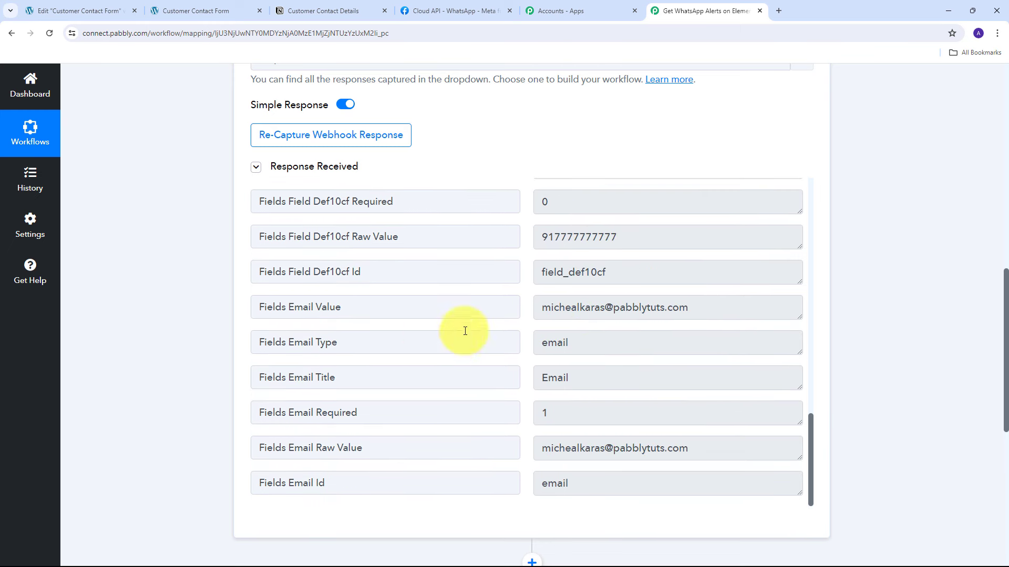
{"action": "left_click_drag", "start_coordinate": [701, 311], "coordinate": [513, 310]}
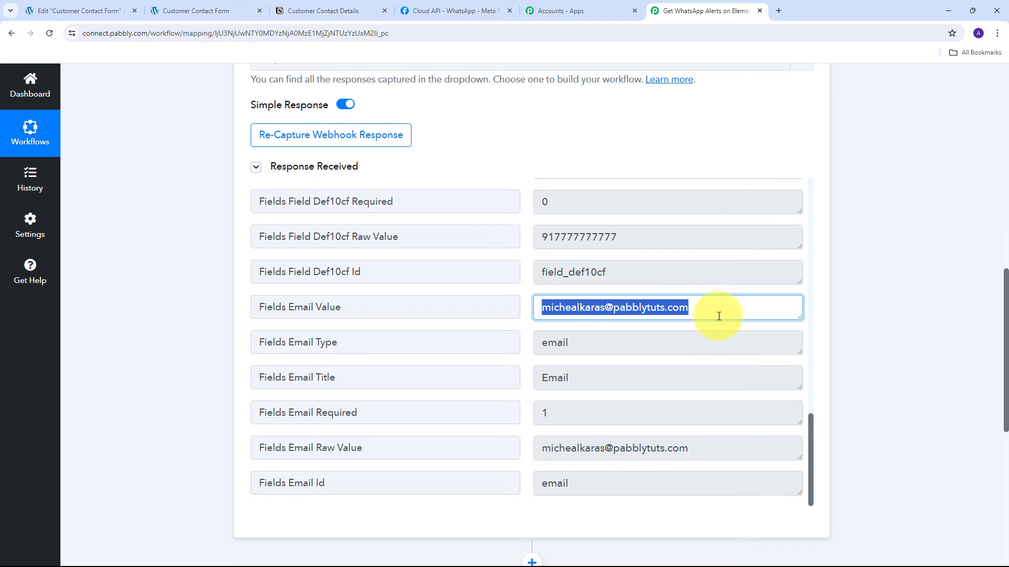
{"action": "scroll", "coordinate": [718, 316], "scroll_direction": "down", "scroll_amount": 3}
{"action": "scroll", "coordinate": [716, 316], "scroll_direction": "up", "scroll_amount": 8}
{"action": "scroll", "coordinate": [575, 332], "scroll_direction": "down", "scroll_amount": 2}
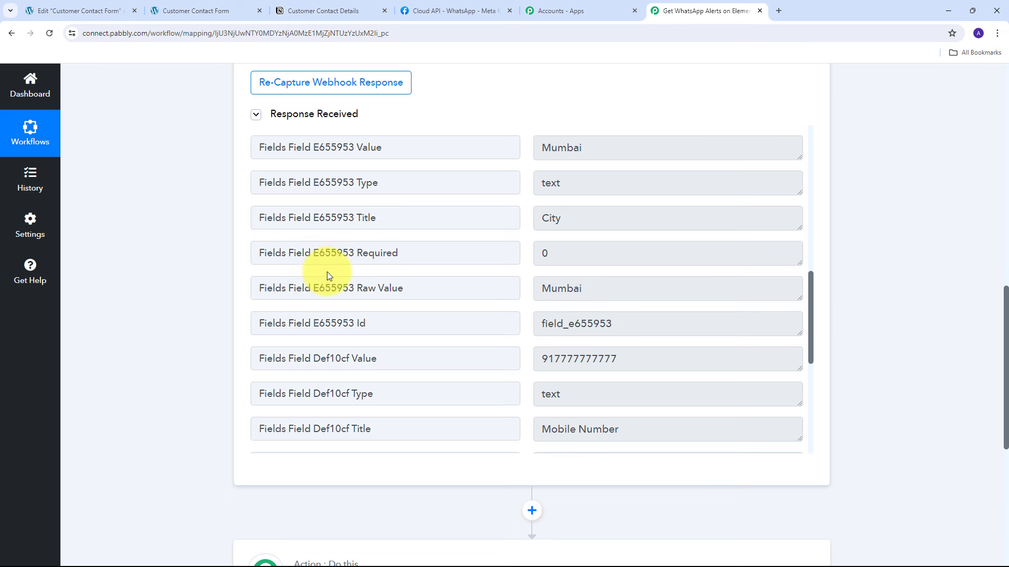
{"action": "scroll", "coordinate": [583, 268], "scroll_direction": "up", "scroll_amount": 6}
{"action": "scroll", "coordinate": [517, 280], "scroll_direction": "up", "scroll_amount": 3}
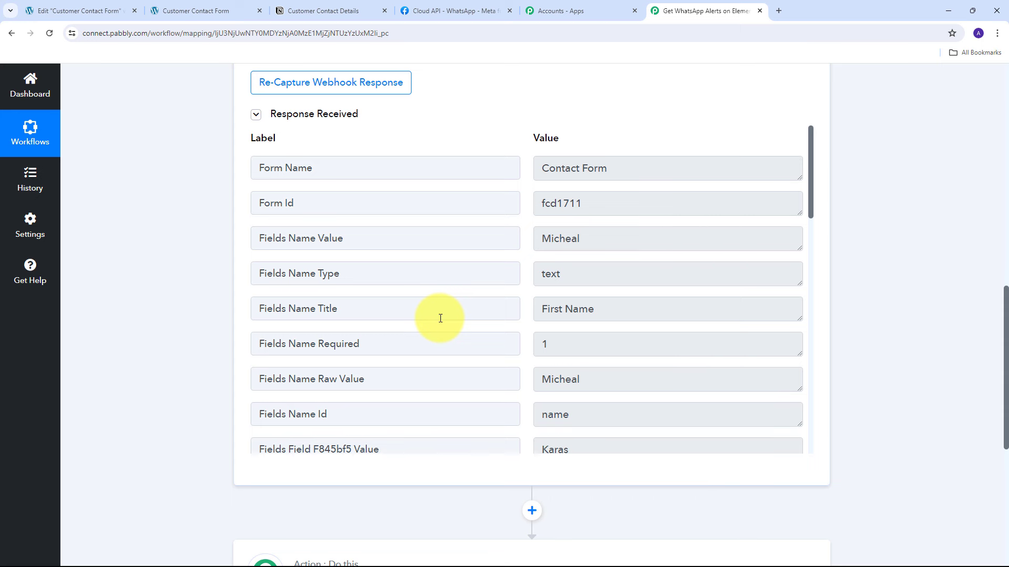
{"action": "scroll", "coordinate": [863, 321], "scroll_direction": "down", "scroll_amount": 3}
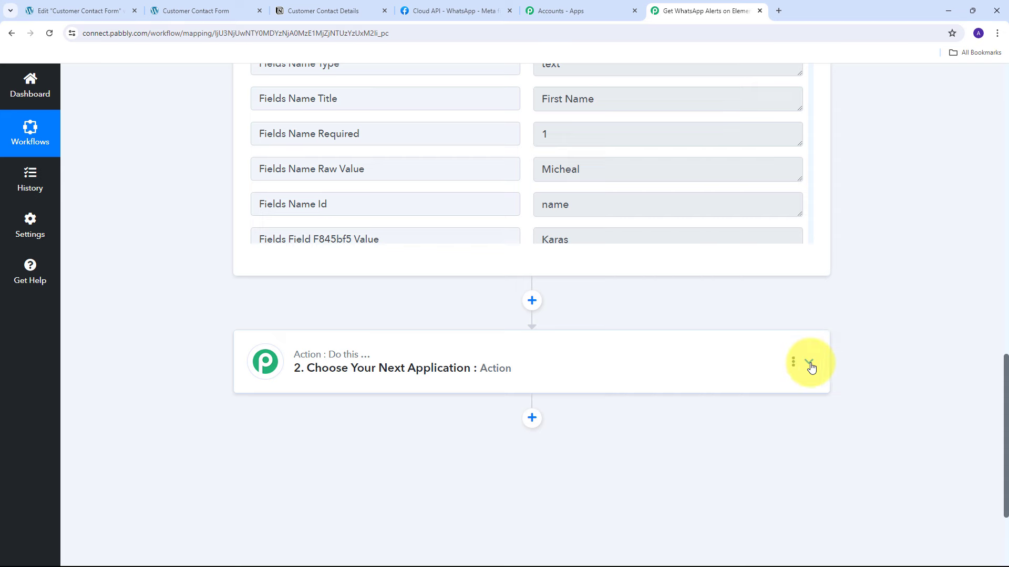
- Make the second step a Notion action with the Create Database Item event
{"action": "left_click", "coordinate": [809, 364]}
{"action": "left_click", "coordinate": [327, 293]}
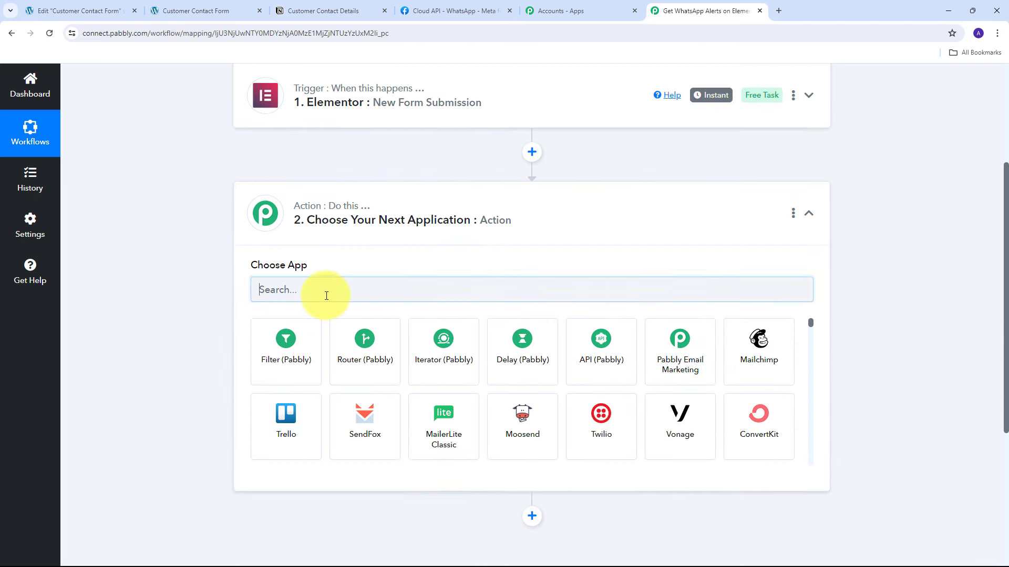
{"action": "type", "text": "Notion"}
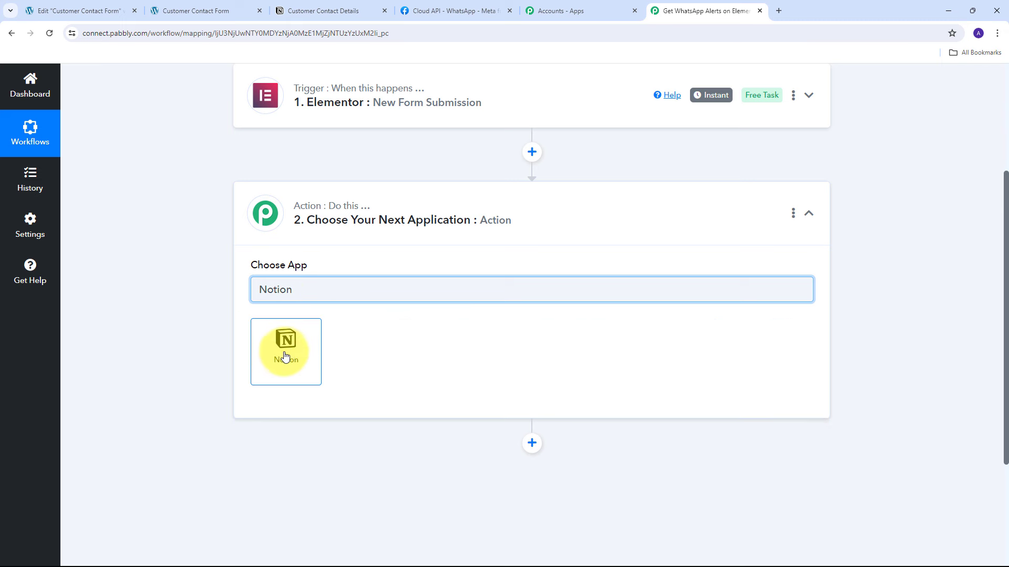
{"action": "left_click", "coordinate": [287, 358]}
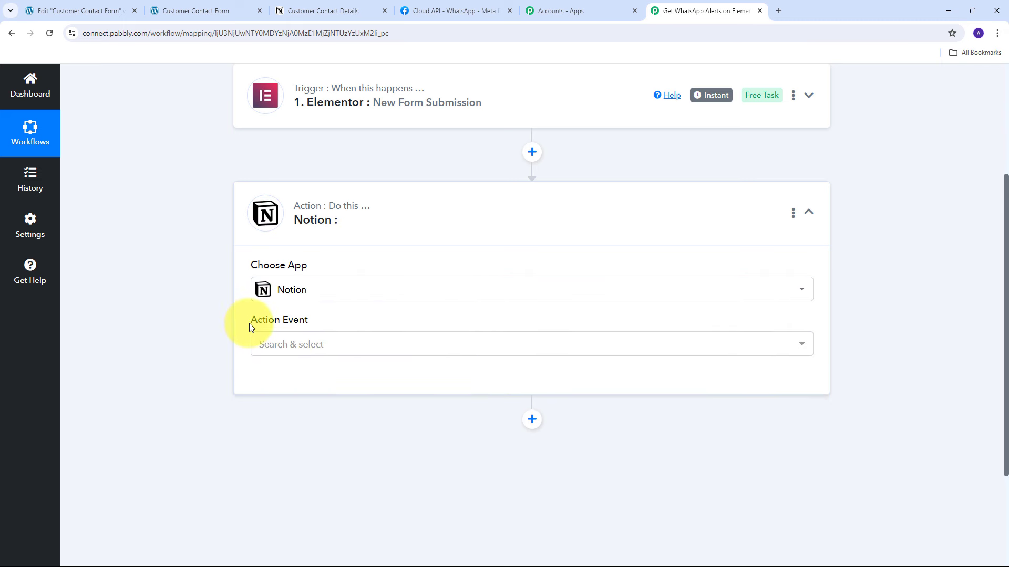
{"action": "left_click", "coordinate": [493, 347]}
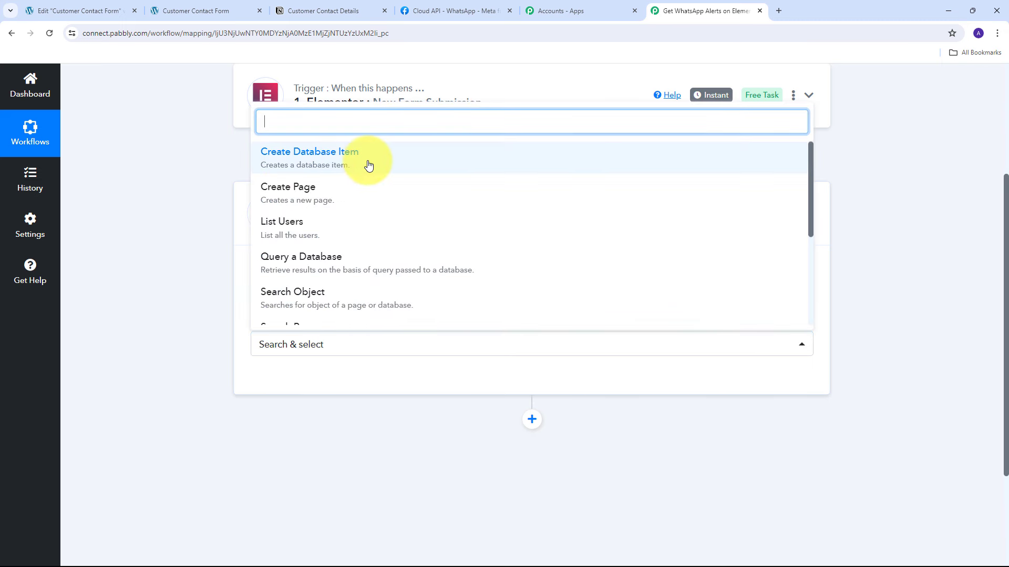
{"action": "left_click", "coordinate": [341, 175]}
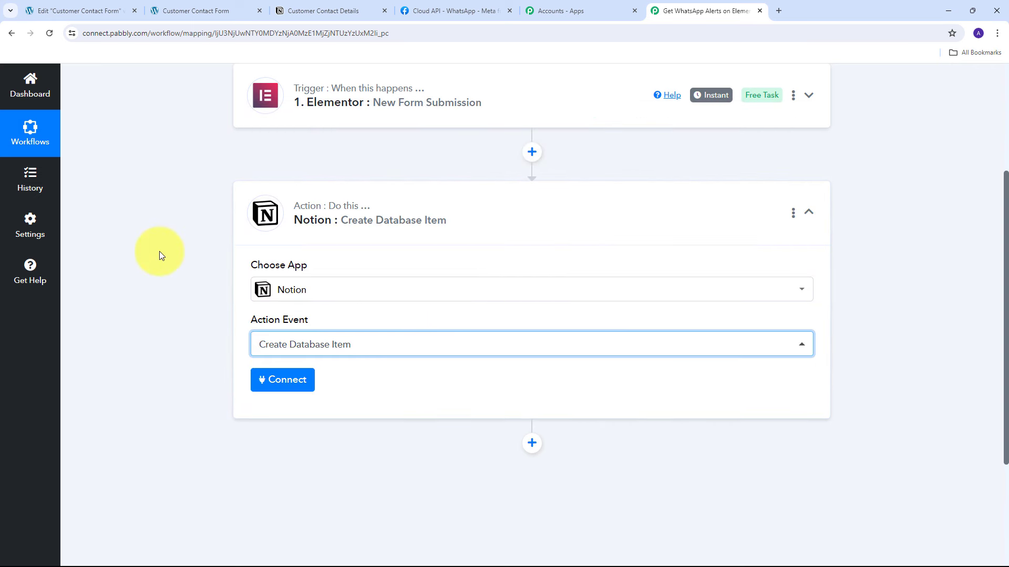
{"action": "left_click", "coordinate": [282, 381]}
- Authorize a new Notion #27 connection, granting access to every workspace page
{"action": "left_click", "coordinate": [516, 199]}
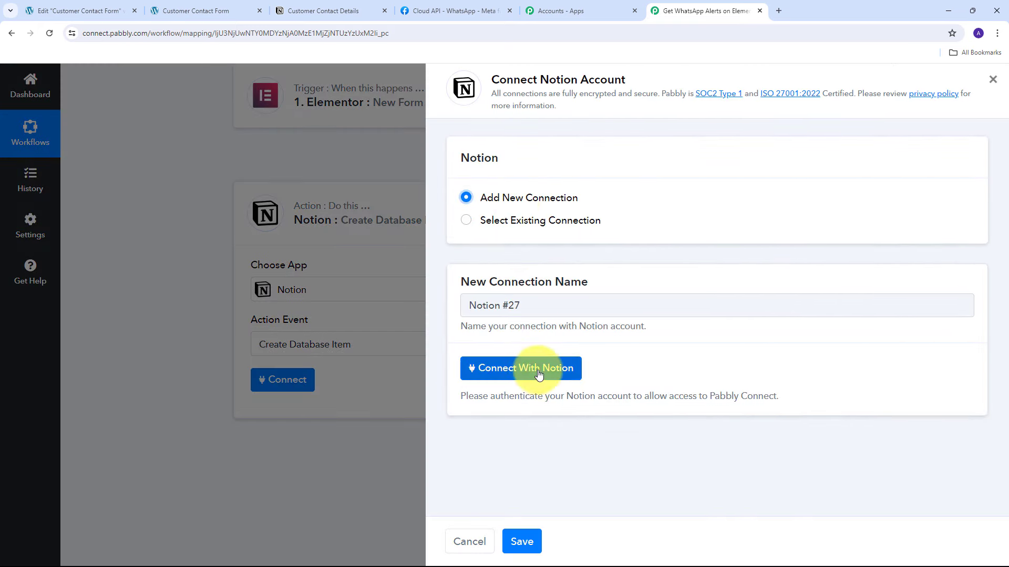
{"action": "left_click", "coordinate": [539, 374]}
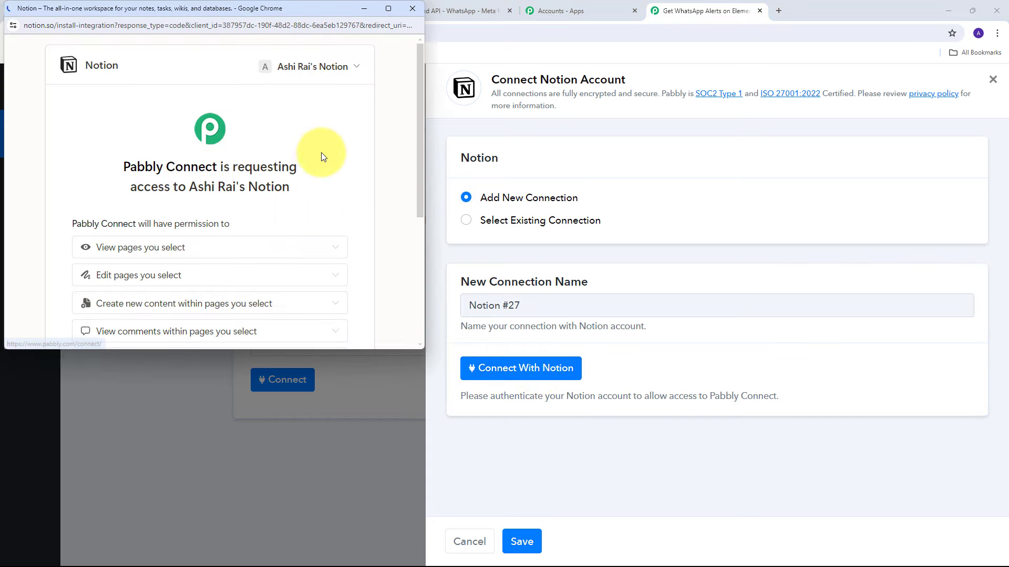
{"action": "scroll", "coordinate": [327, 156], "scroll_direction": "down", "scroll_amount": 1}
{"action": "scroll", "coordinate": [324, 152], "scroll_direction": "down", "scroll_amount": 4}
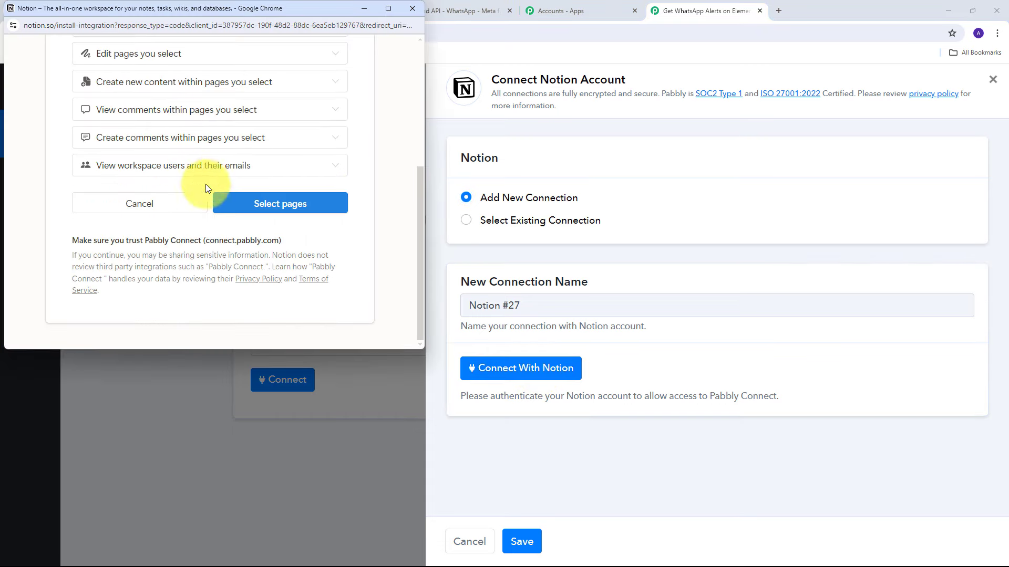
{"action": "left_click", "coordinate": [280, 205]}
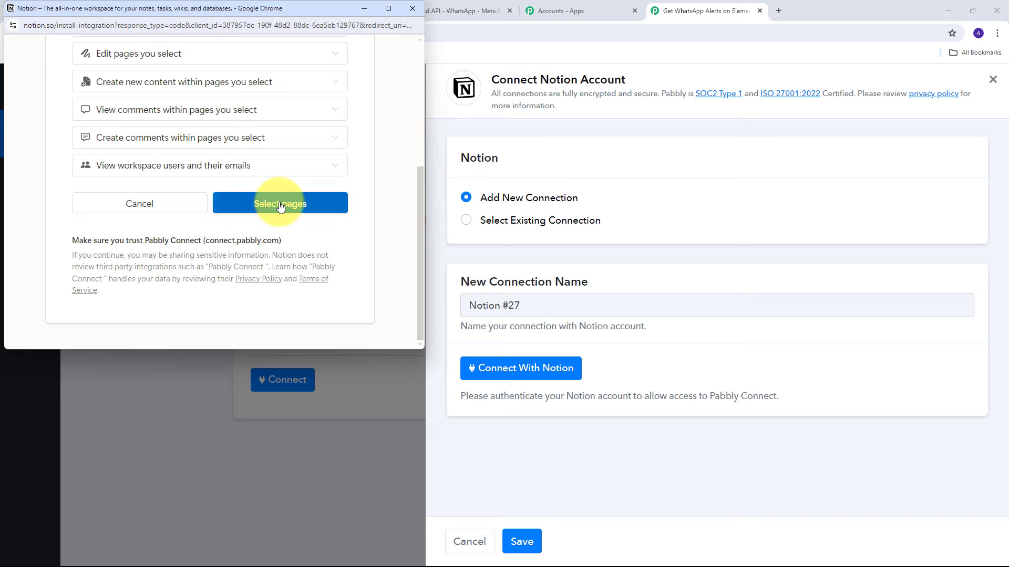
{"action": "scroll", "coordinate": [198, 201], "scroll_direction": "down", "scroll_amount": 2}
{"action": "scroll", "coordinate": [198, 200], "scroll_direction": "down", "scroll_amount": 2}
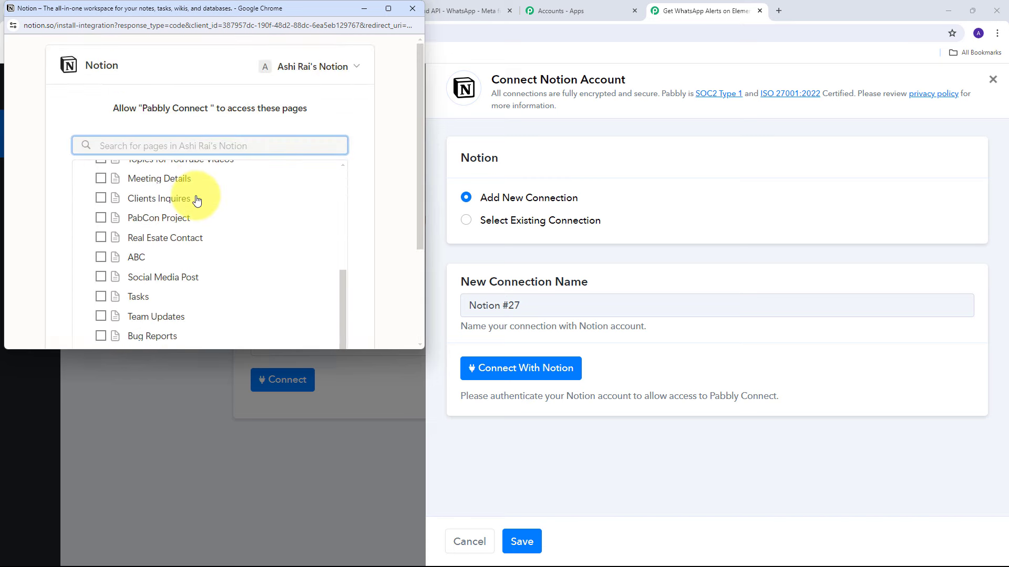
{"action": "scroll", "coordinate": [238, 223], "scroll_direction": "down", "scroll_amount": 3}
{"action": "scroll", "coordinate": [238, 226], "scroll_direction": "up", "scroll_amount": 7}
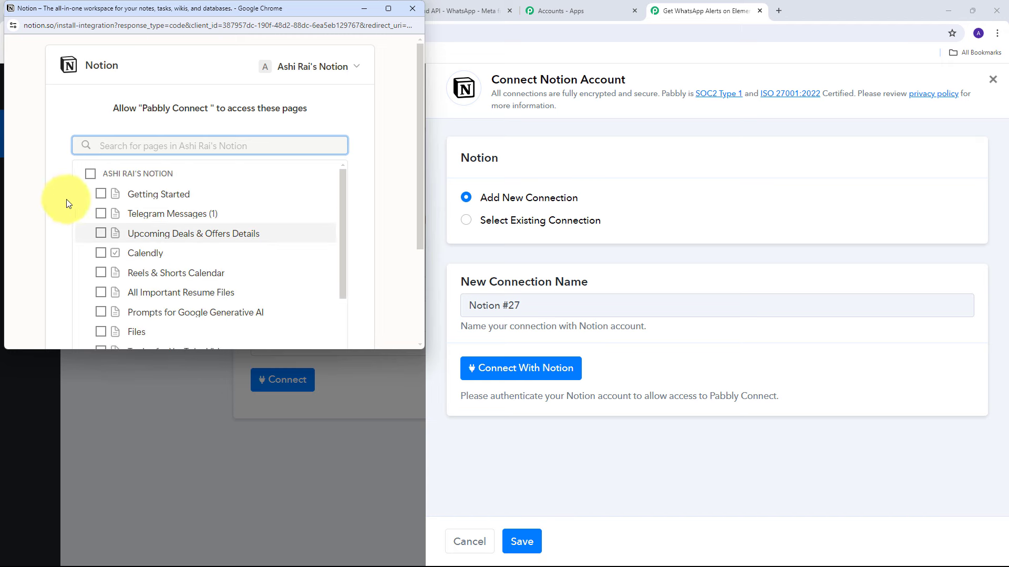
{"action": "left_click", "coordinate": [90, 174]}
{"action": "scroll", "coordinate": [368, 187], "scroll_direction": "down", "scroll_amount": 3}
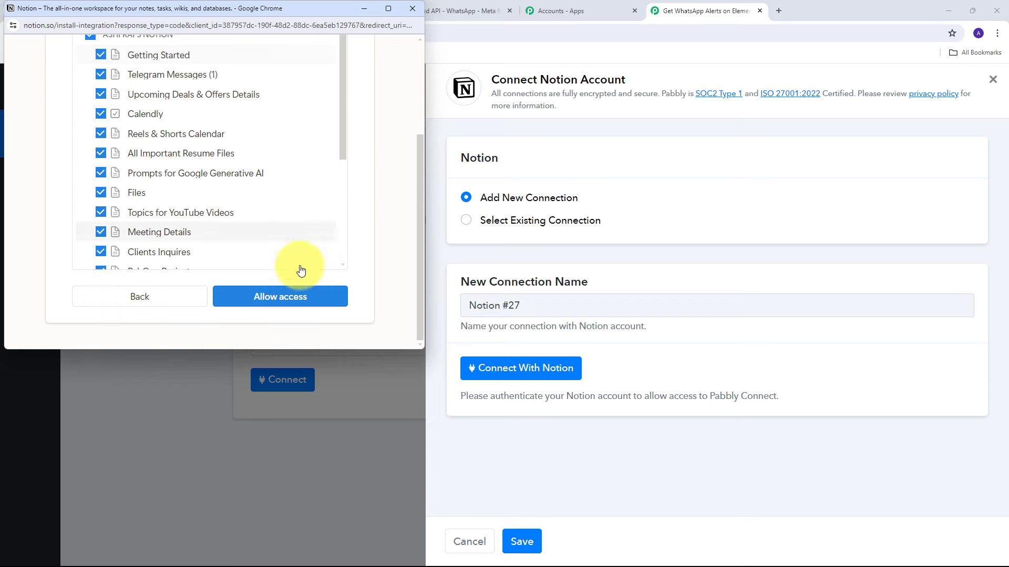
{"action": "left_click", "coordinate": [272, 297]}
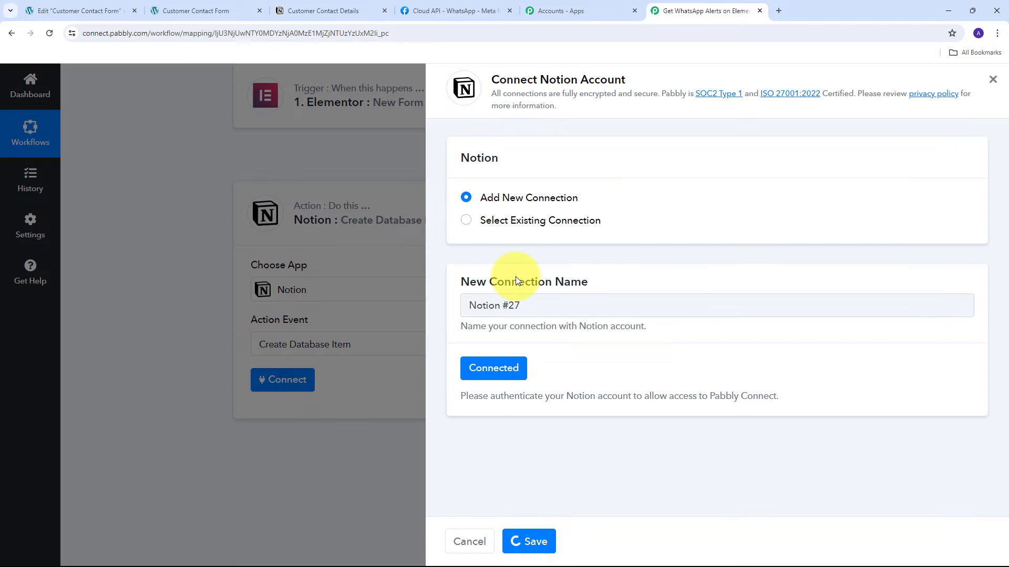
- Browse the Notion Database list, then close it leaving Meeting Details selected
{"action": "scroll", "coordinate": [333, 263], "scroll_direction": "down", "scroll_amount": 3}
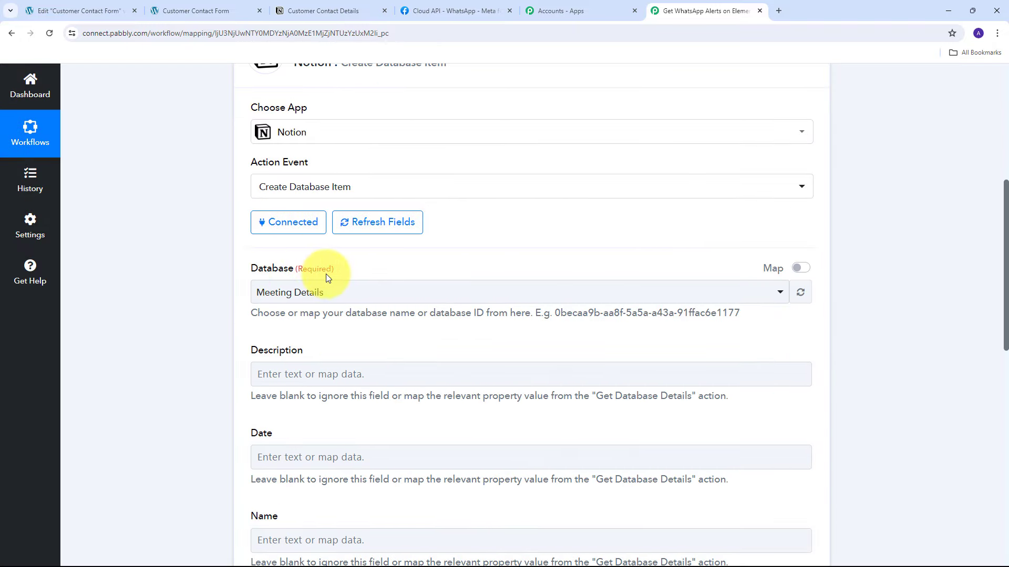
{"action": "left_click", "coordinate": [666, 290]}
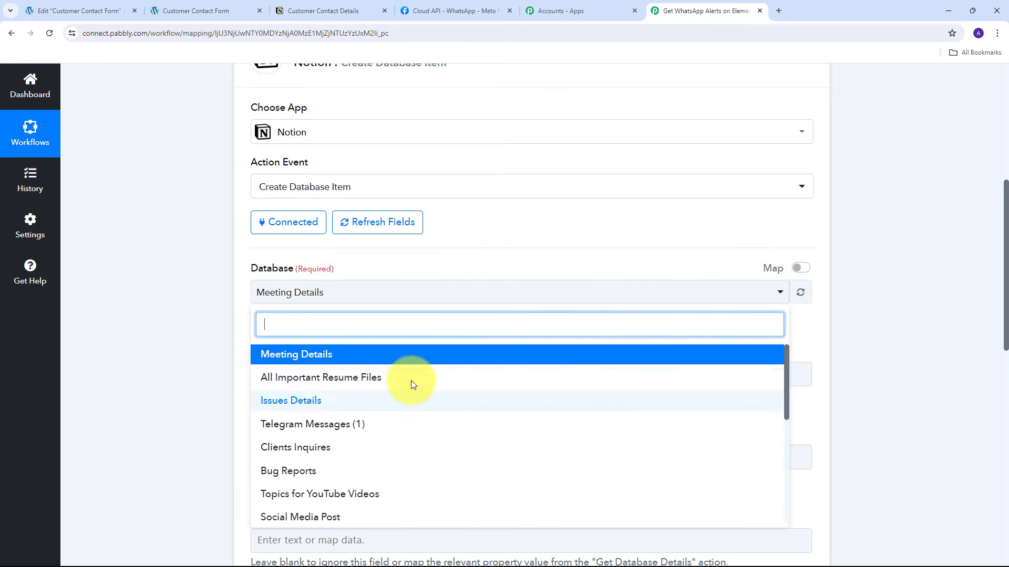
{"action": "scroll", "coordinate": [451, 375], "scroll_direction": "down", "scroll_amount": 3}
{"action": "scroll", "coordinate": [451, 375], "scroll_direction": "down", "scroll_amount": 2}
{"action": "scroll", "coordinate": [450, 401], "scroll_direction": "up", "scroll_amount": 5}
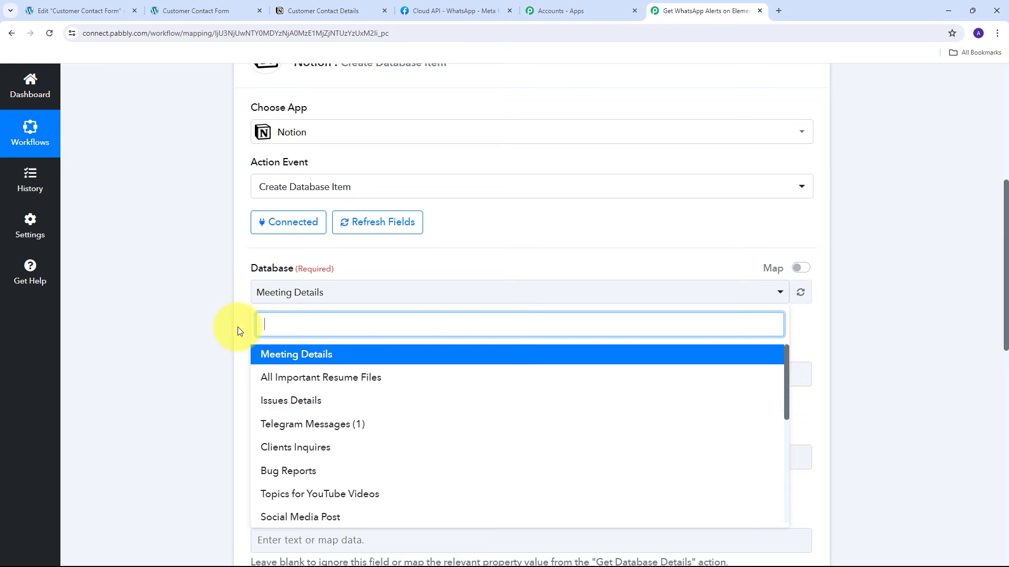
{"action": "scroll", "coordinate": [242, 286], "scroll_direction": "up", "scroll_amount": 1}
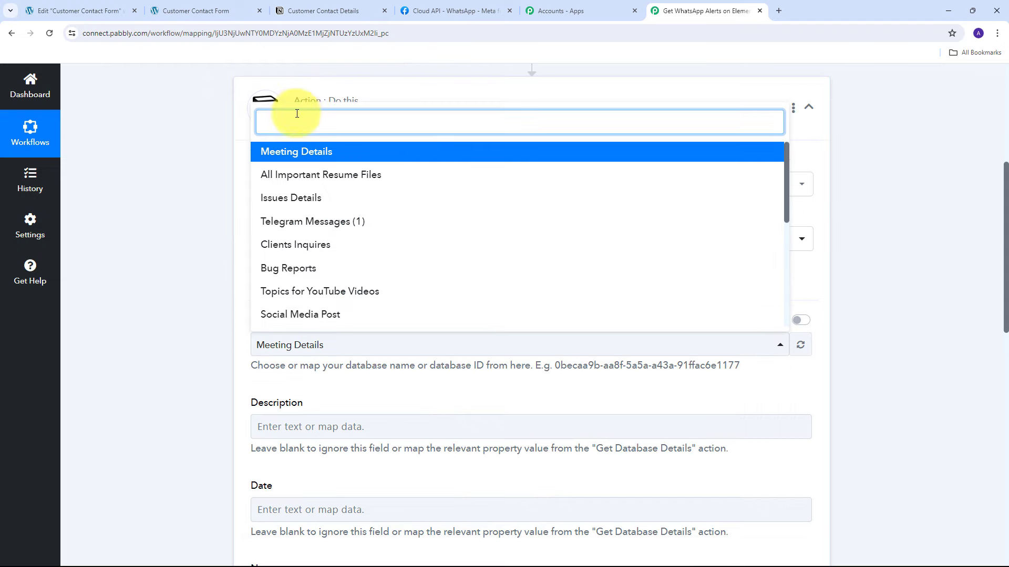
{"action": "left_click", "coordinate": [175, 200]}
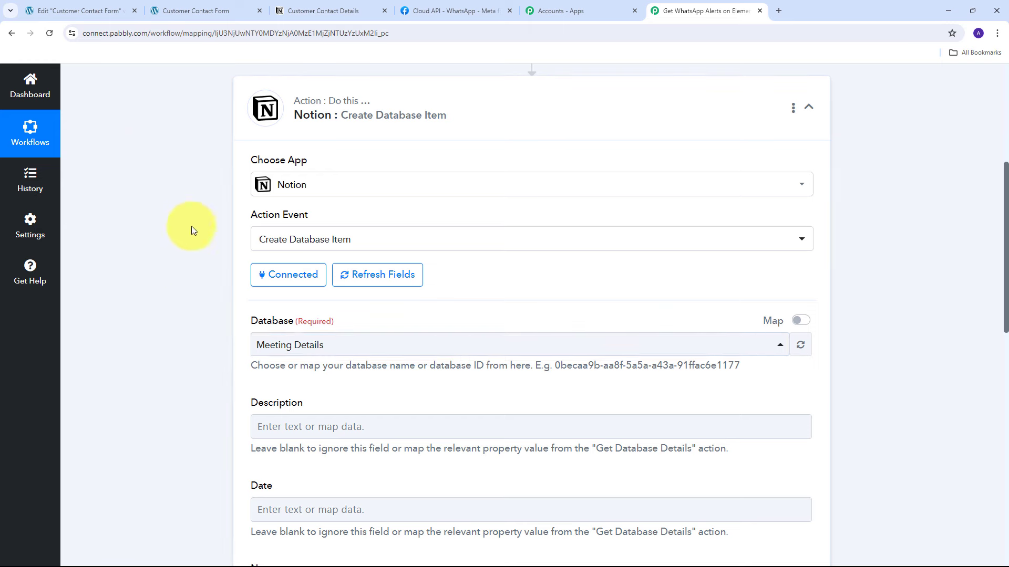
{"action": "left_click", "coordinate": [321, 10]}
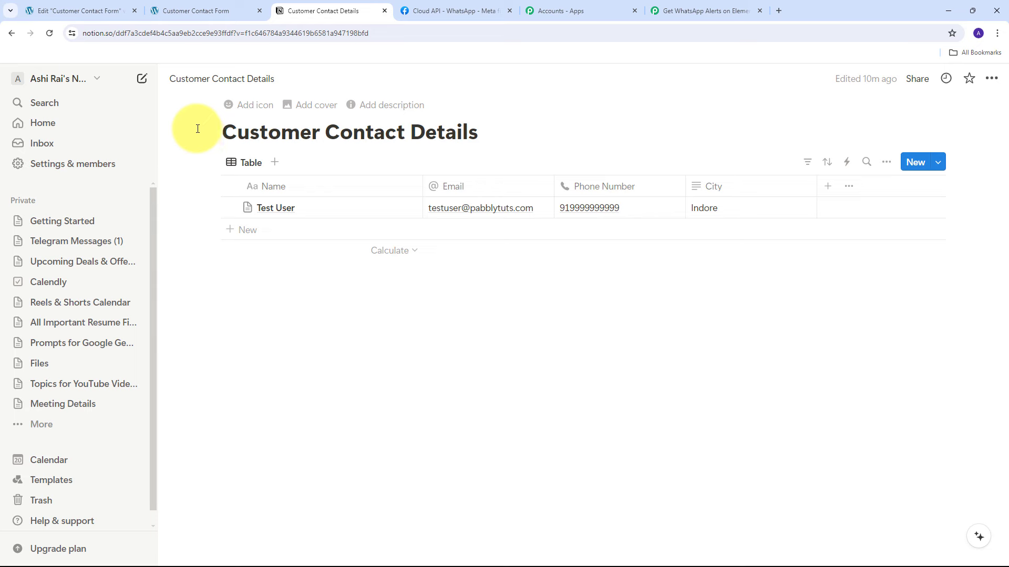
{"action": "left_click", "coordinate": [678, 9]}
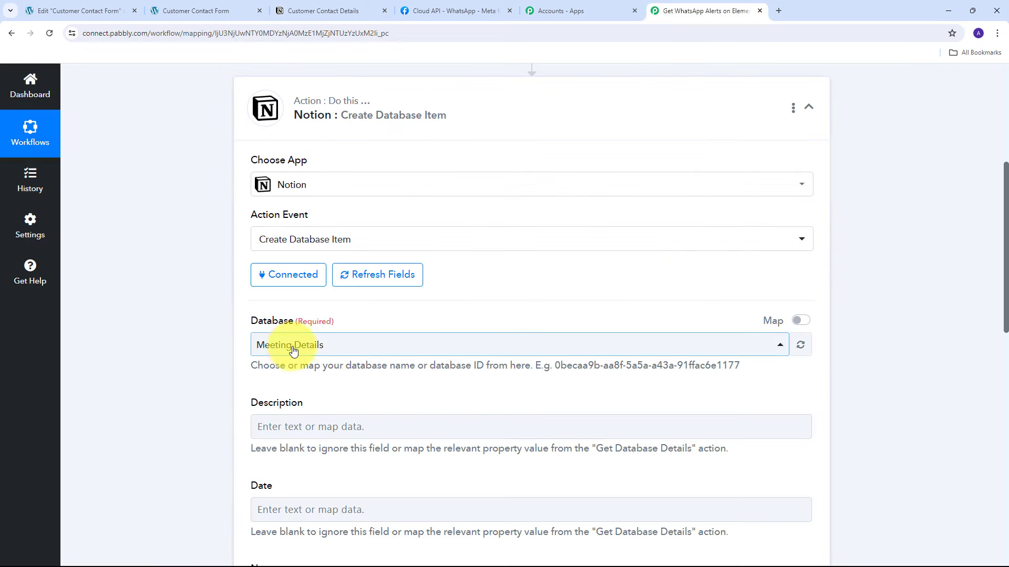
- Select the Customer Contact Details database and review its City, Phone Number, Email, Name and Content fields
{"action": "left_click", "coordinate": [589, 345]}
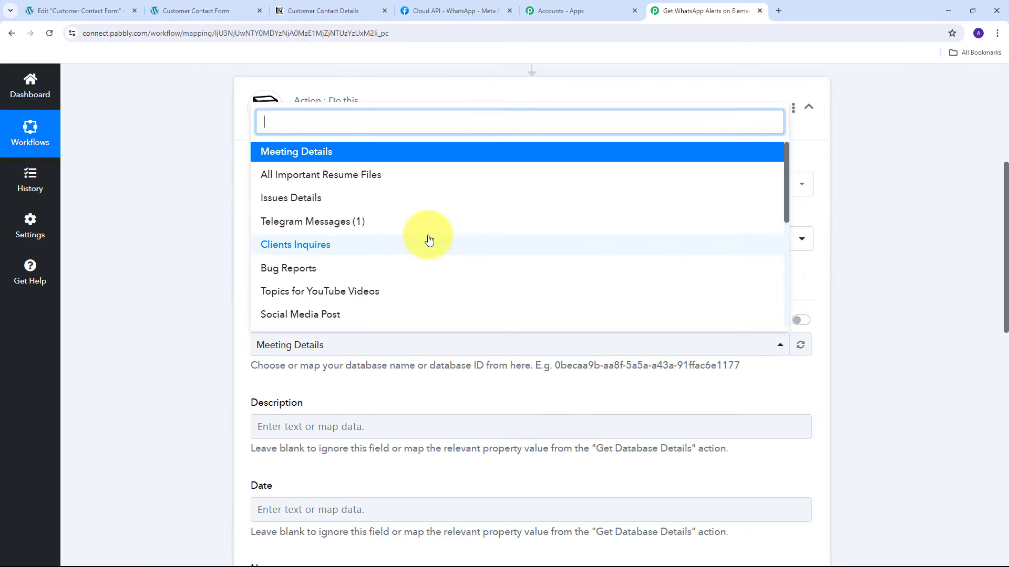
{"action": "scroll", "coordinate": [428, 239], "scroll_direction": "down", "scroll_amount": 3}
{"action": "scroll", "coordinate": [428, 239], "scroll_direction": "down", "scroll_amount": 2}
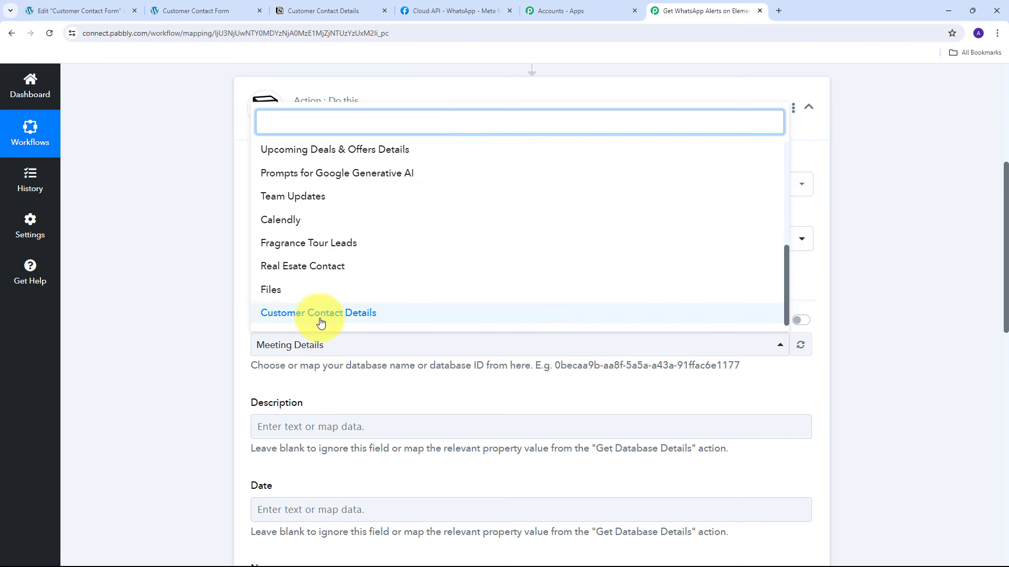
{"action": "left_click", "coordinate": [352, 315]}
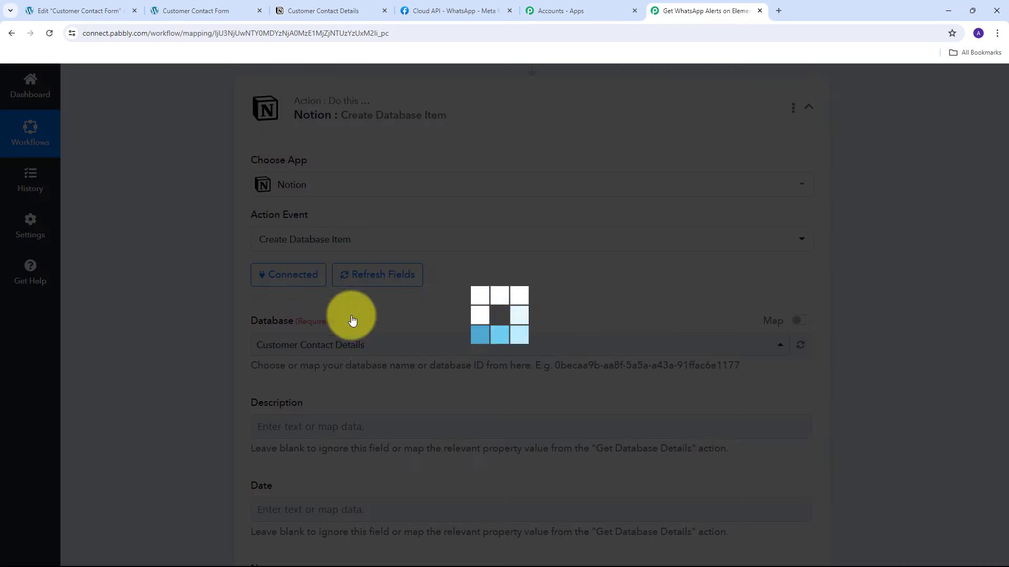
{"action": "scroll", "coordinate": [564, 270], "scroll_direction": "down", "scroll_amount": 5}
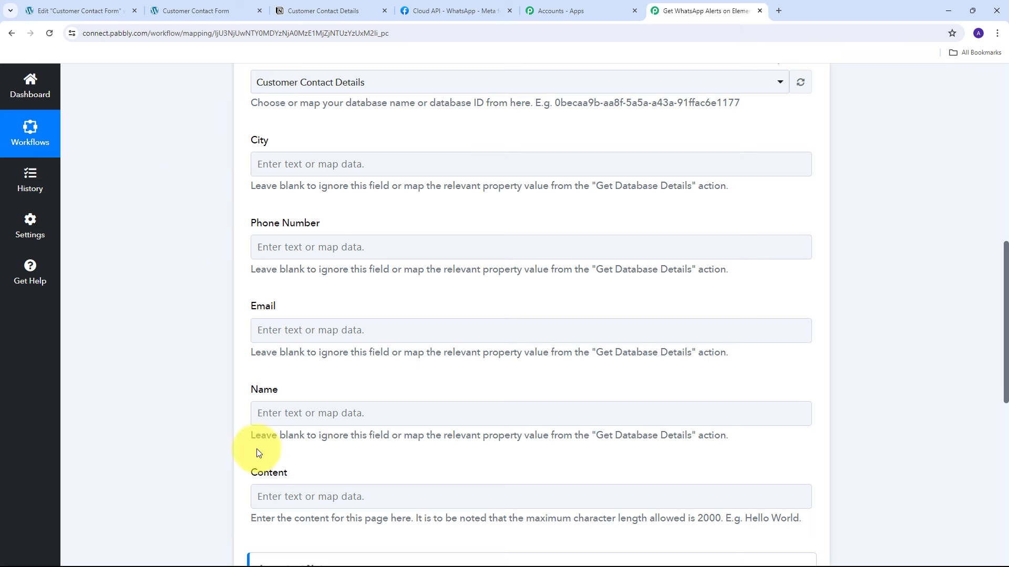
{"action": "scroll", "coordinate": [232, 327], "scroll_direction": "up", "scroll_amount": 1}
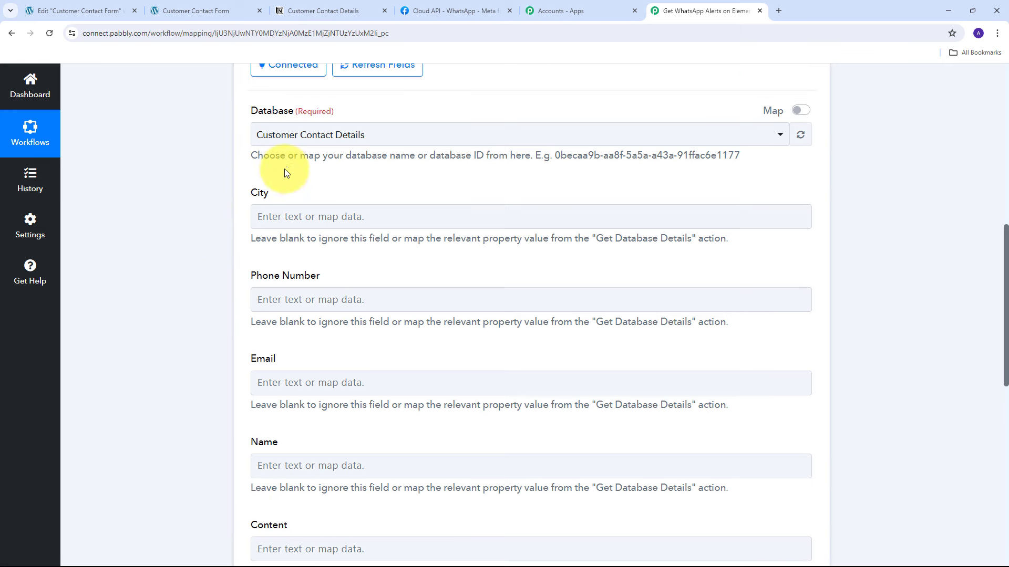
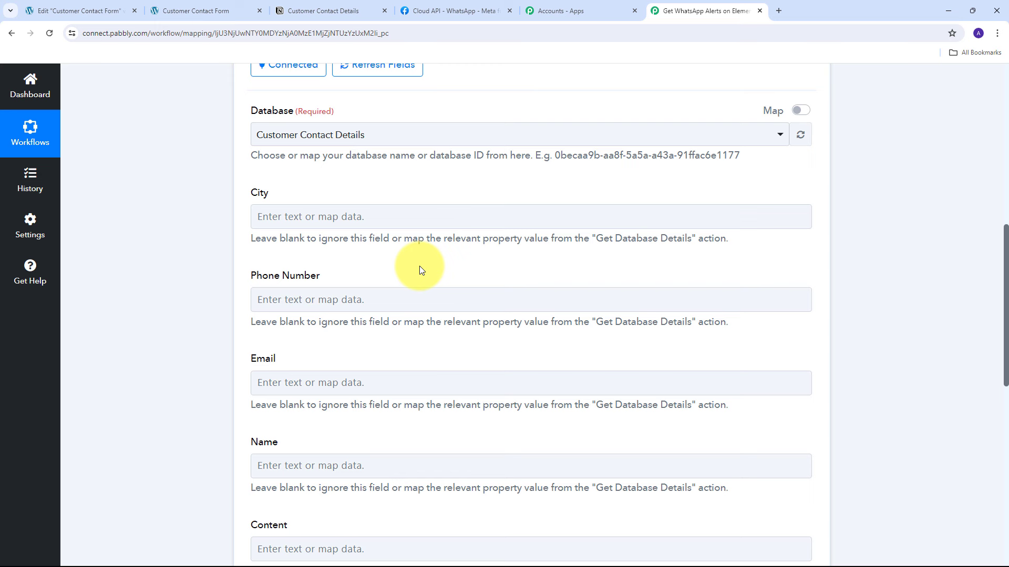
- Map the Notion City field to the Elementor submission's city value
{"action": "left_click", "coordinate": [308, 219]}
{"action": "left_click", "coordinate": [306, 221]}
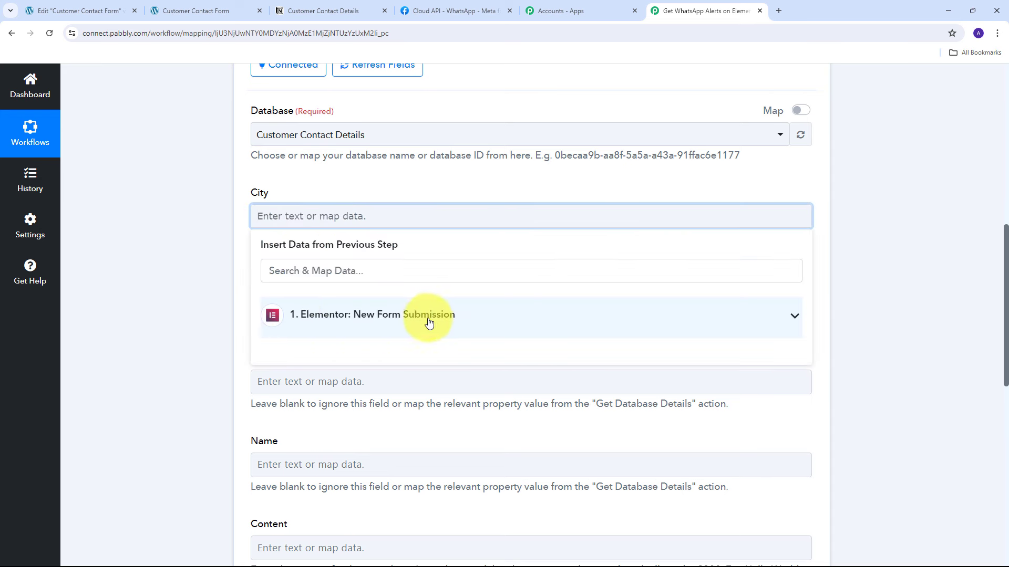
{"action": "left_click", "coordinate": [466, 324]}
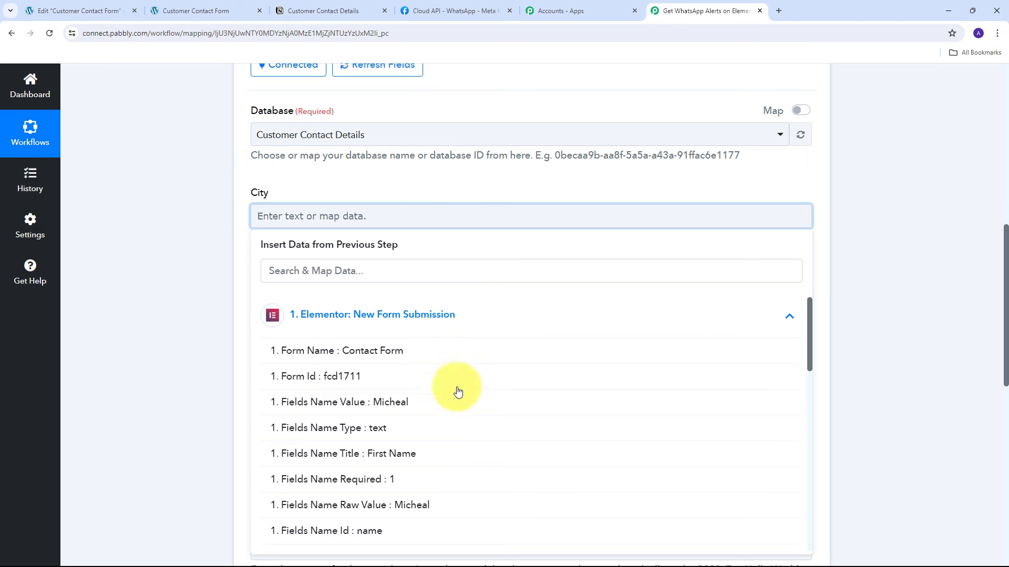
{"action": "scroll", "coordinate": [408, 412], "scroll_direction": "down", "scroll_amount": 5}
{"action": "scroll", "coordinate": [411, 409], "scroll_direction": "down", "scroll_amount": 2}
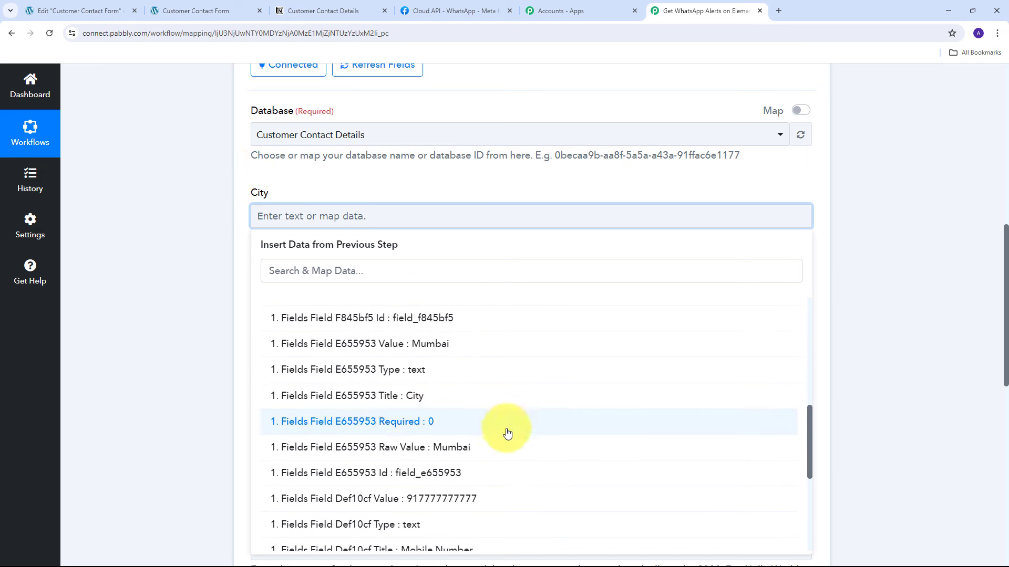
{"action": "left_click", "coordinate": [465, 451]}
{"action": "left_click", "coordinate": [202, 288]}
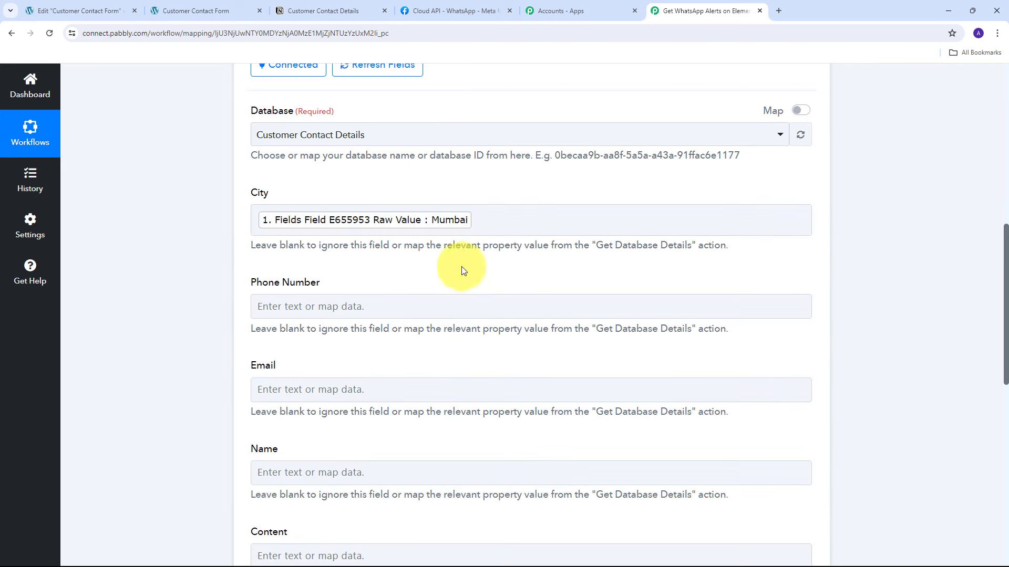
{"action": "scroll", "coordinate": [402, 271], "scroll_direction": "down", "scroll_amount": 1}
- Map Phone Number to the submitted mobile number
{"action": "left_click", "coordinate": [307, 255]}
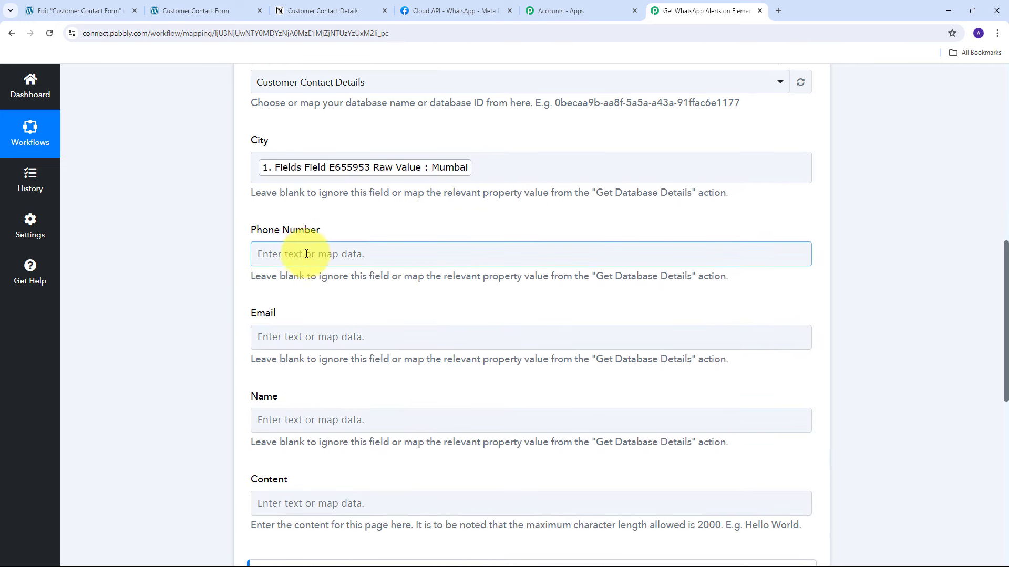
{"action": "left_click", "coordinate": [310, 256]}
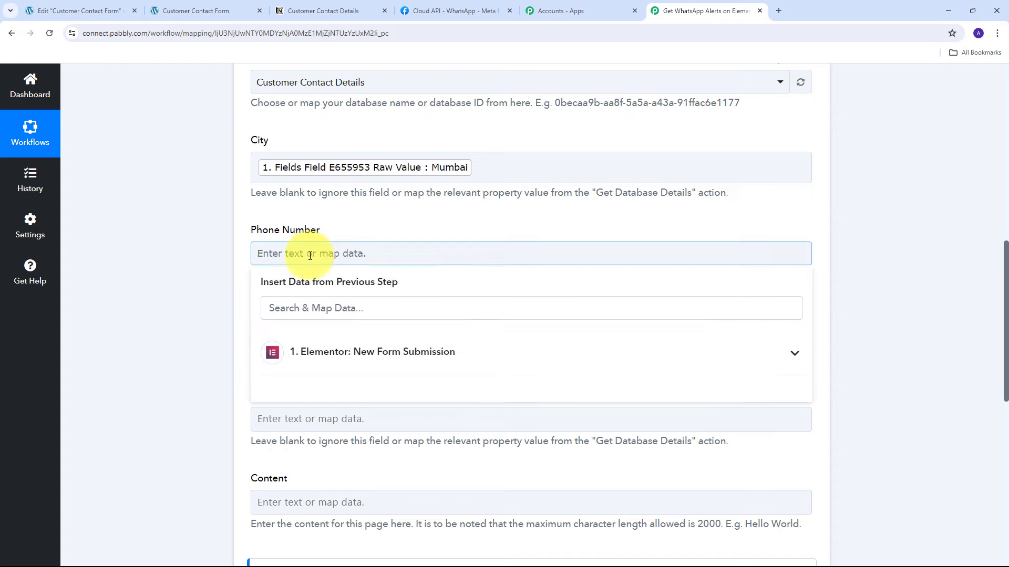
{"action": "left_click", "coordinate": [443, 349]}
{"action": "scroll", "coordinate": [466, 378], "scroll_direction": "down", "scroll_amount": 5}
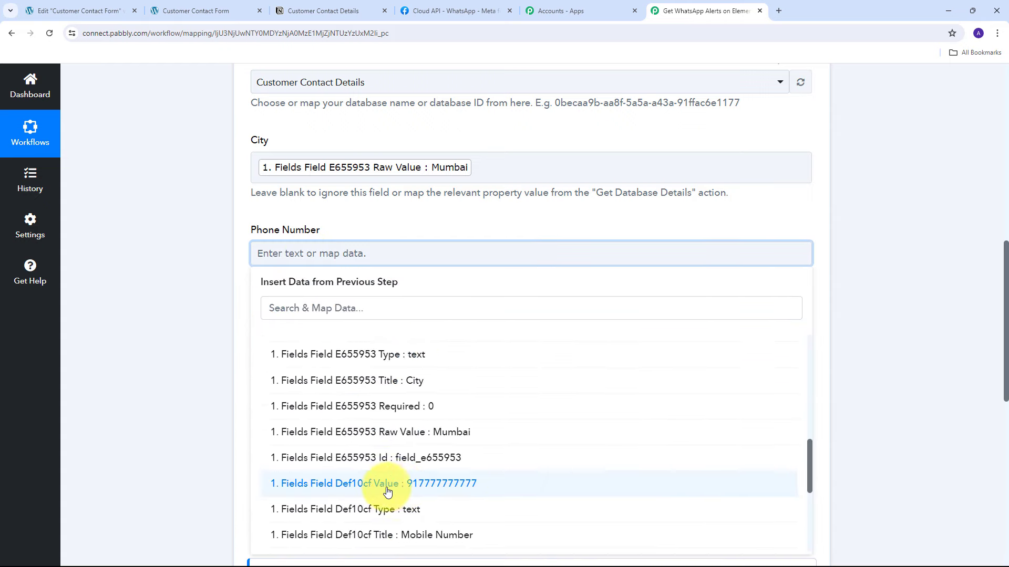
{"action": "left_click", "coordinate": [428, 487]}
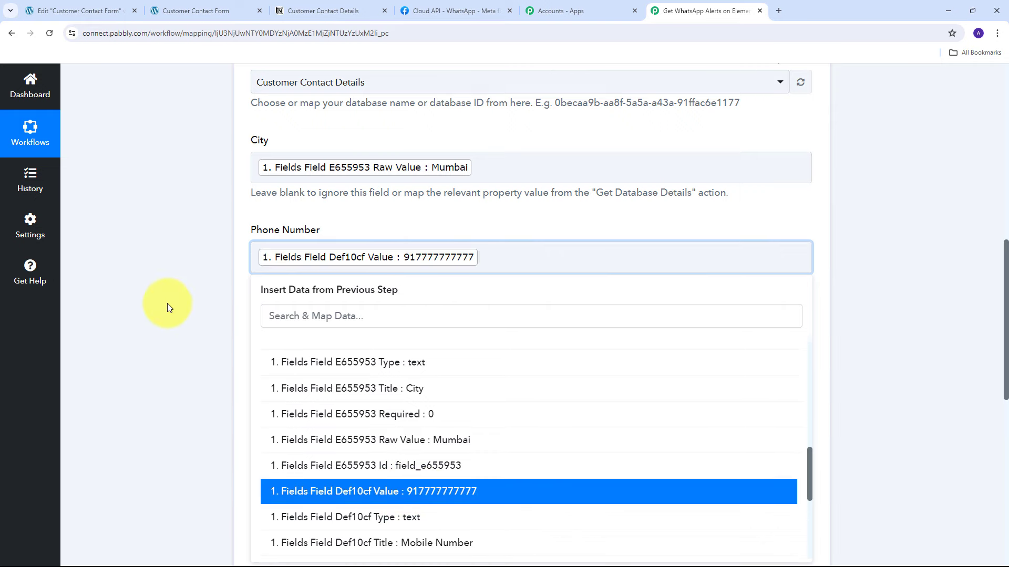
{"action": "left_click", "coordinate": [163, 304]}
{"action": "scroll", "coordinate": [394, 285], "scroll_direction": "down", "scroll_amount": 2}
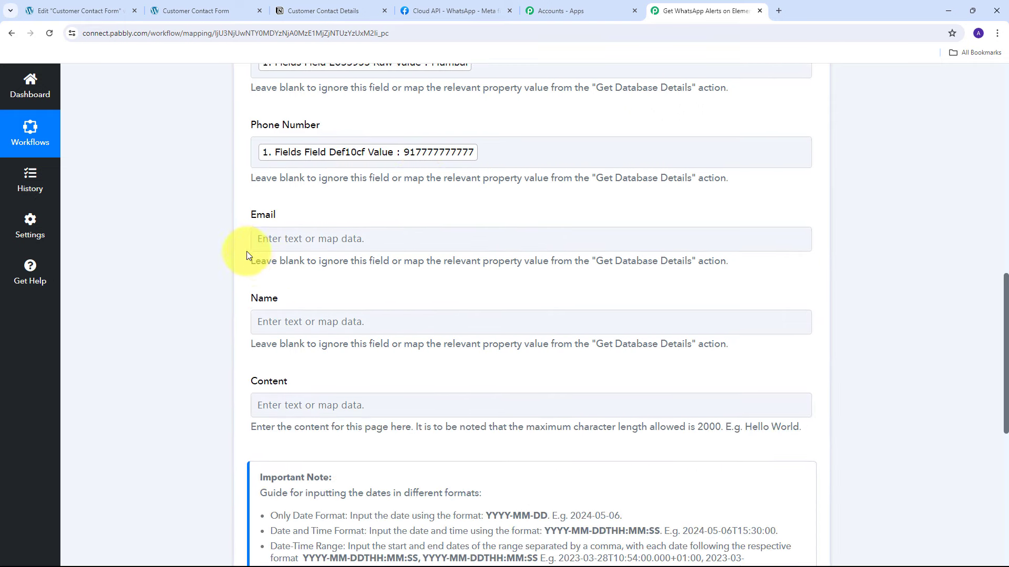
- Map Email to the submitted email value
{"action": "left_click", "coordinate": [305, 240]}
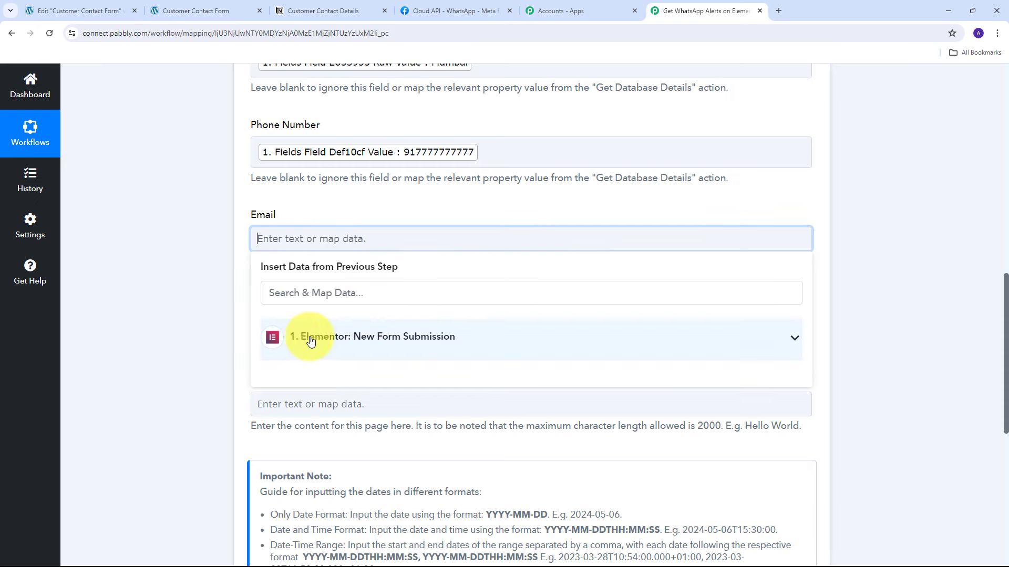
{"action": "left_click", "coordinate": [401, 342]}
{"action": "scroll", "coordinate": [466, 385], "scroll_direction": "down", "scroll_amount": 5}
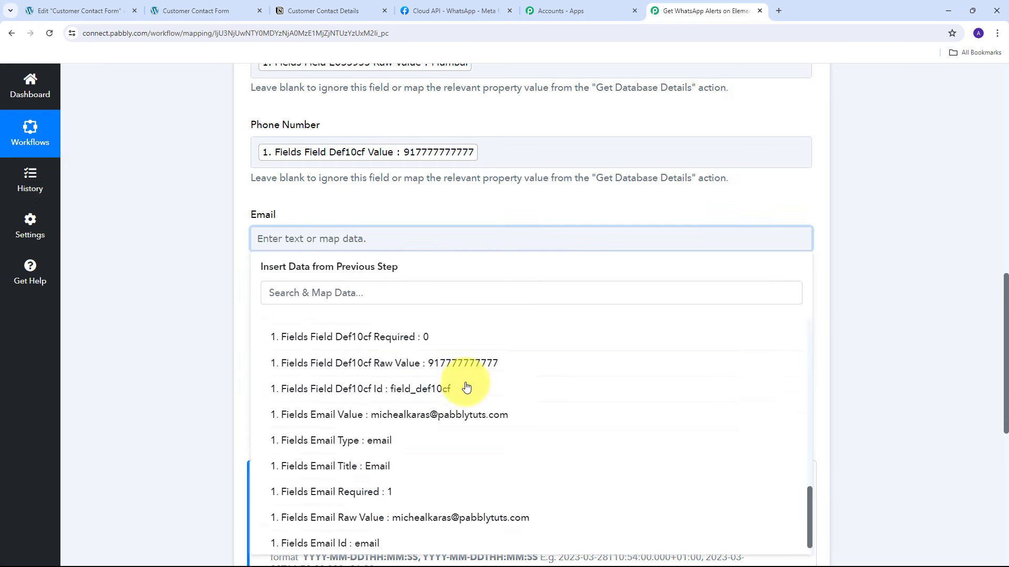
{"action": "left_click", "coordinate": [438, 415]}
{"action": "left_click", "coordinate": [198, 266]}
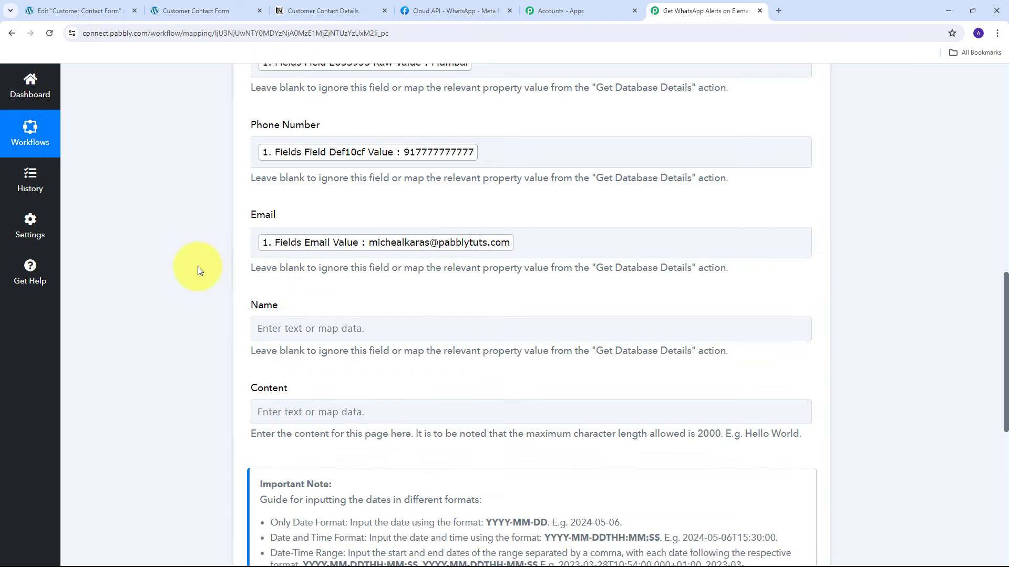
{"action": "scroll", "coordinate": [346, 284], "scroll_direction": "down", "scroll_amount": 1}
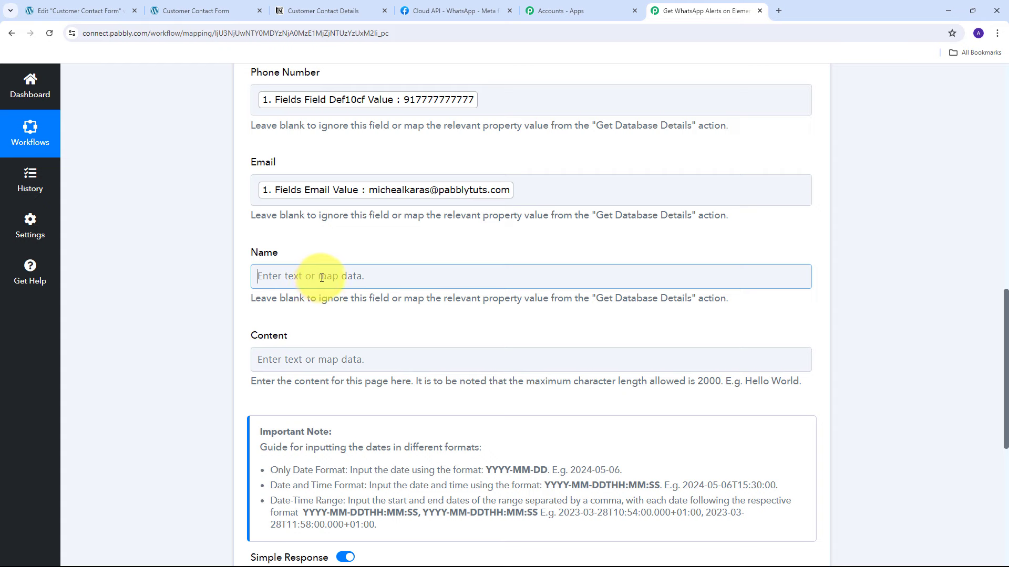
- Map Name to the submitted first name followed by the last name
{"action": "left_click", "coordinate": [320, 277]}
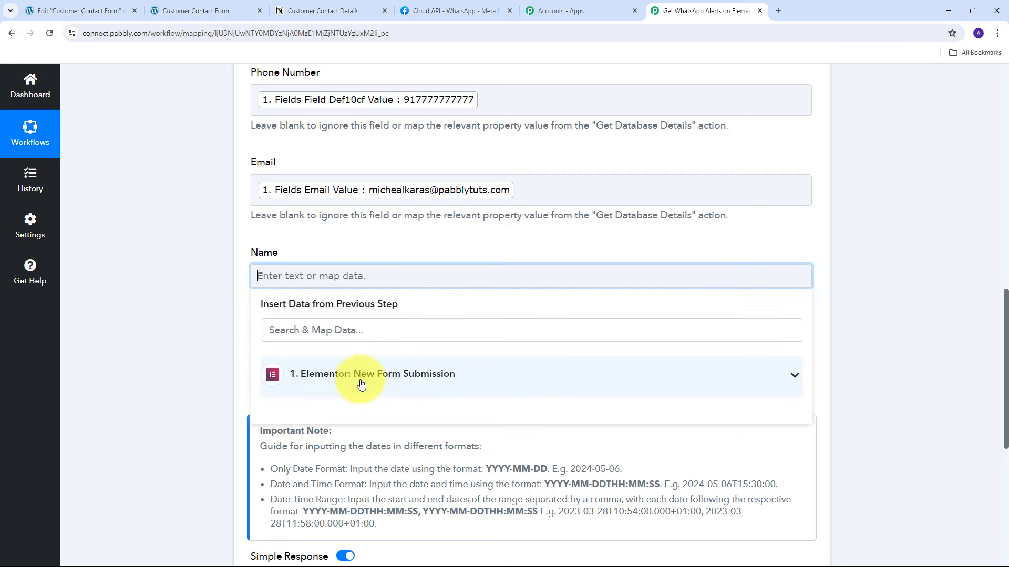
{"action": "left_click", "coordinate": [412, 376]}
{"action": "scroll", "coordinate": [527, 419], "scroll_direction": "down", "scroll_amount": 2}
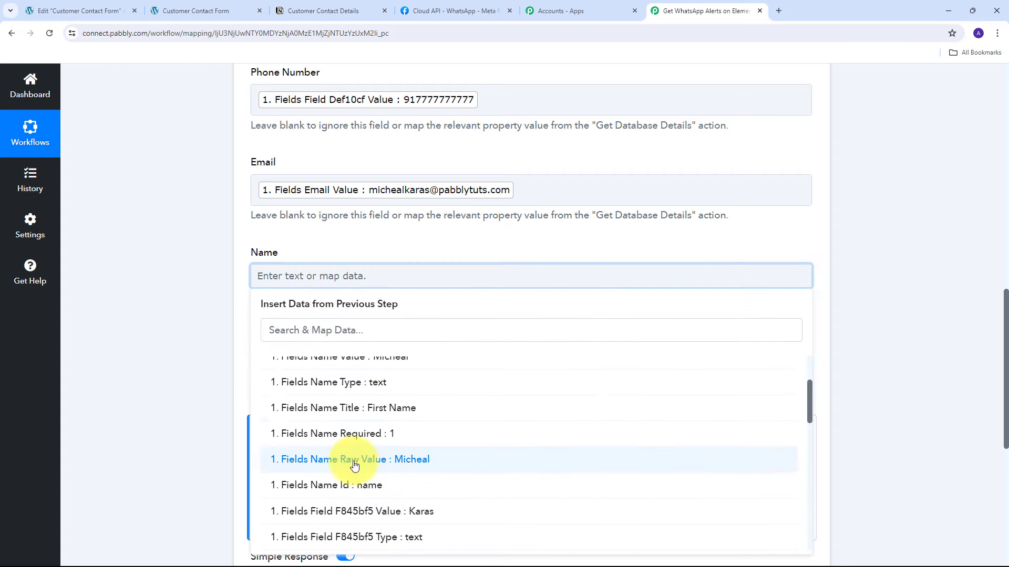
{"action": "left_click", "coordinate": [421, 460]}
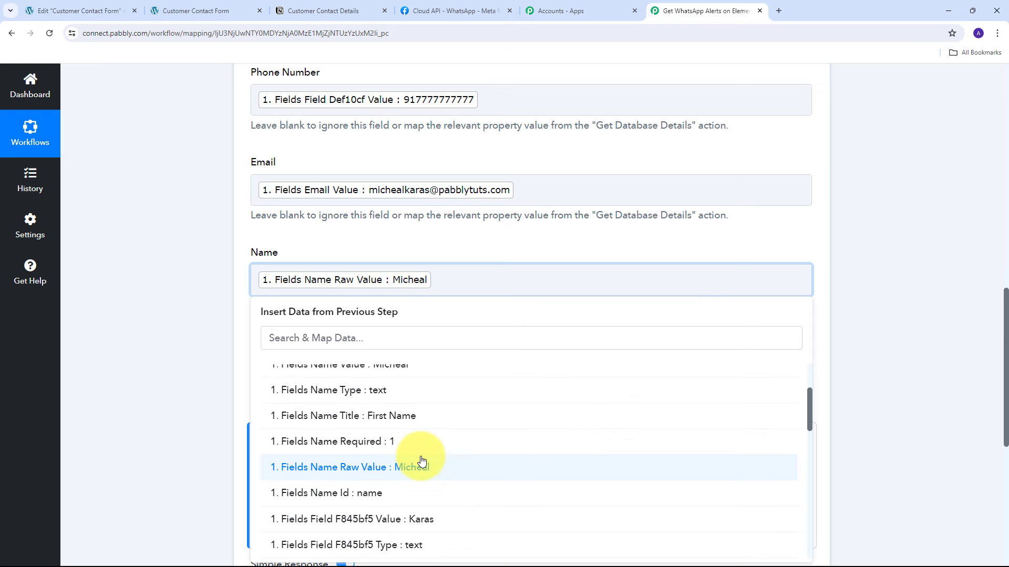
{"action": "left_click", "coordinate": [417, 520]}
{"action": "left_click", "coordinate": [203, 346]}
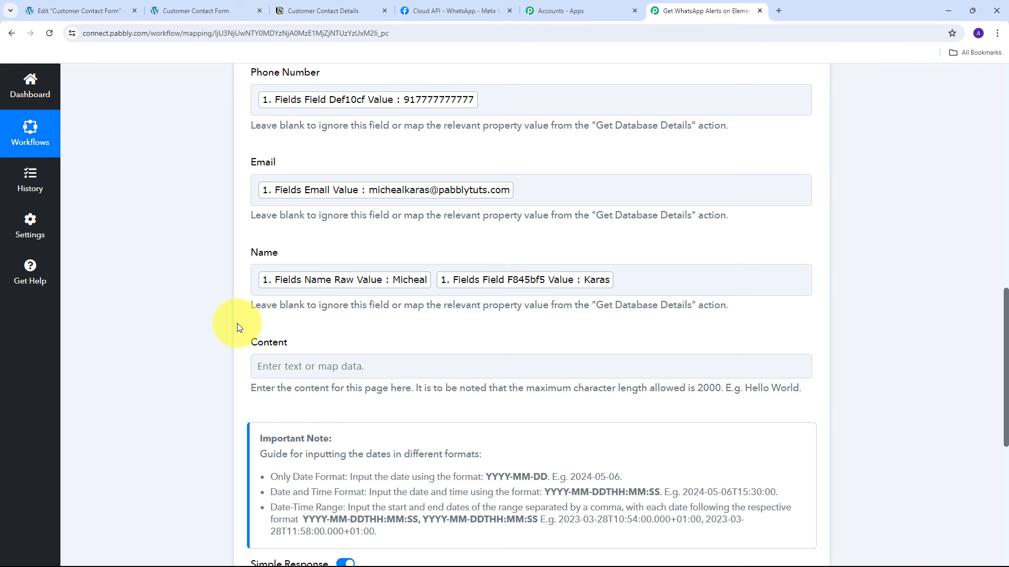
- Enter 'We have recieved these details from new form submisson' in Content
{"action": "left_click", "coordinate": [295, 368]}
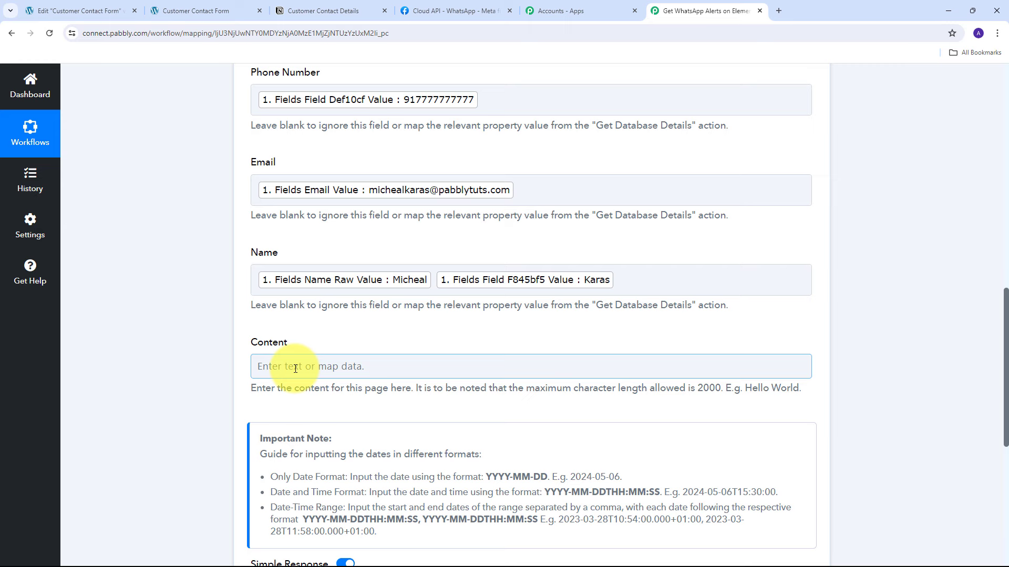
{"action": "type", "text": "We have recieved these details from new form submisson"}
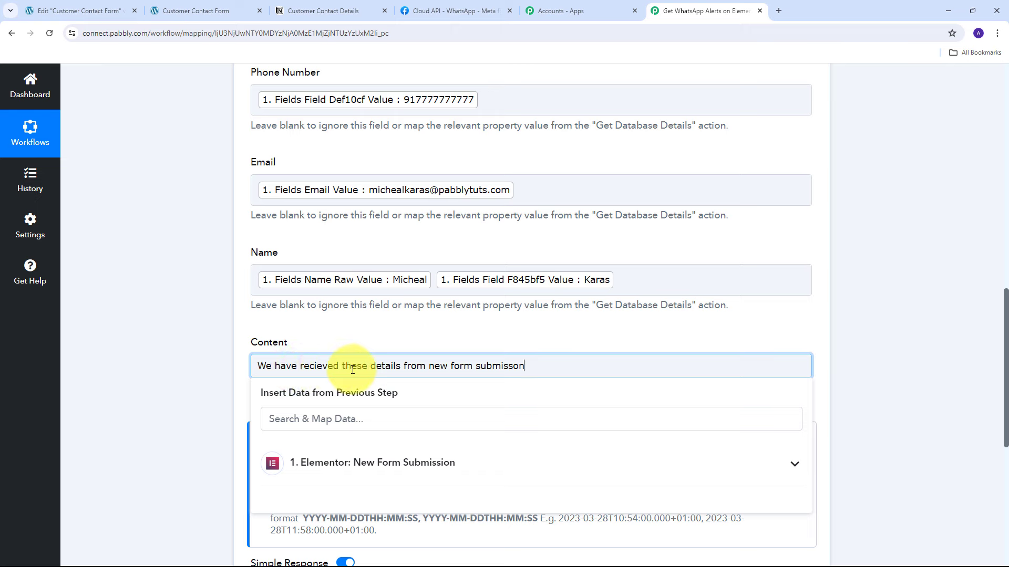
{"action": "left_click", "coordinate": [500, 335]}
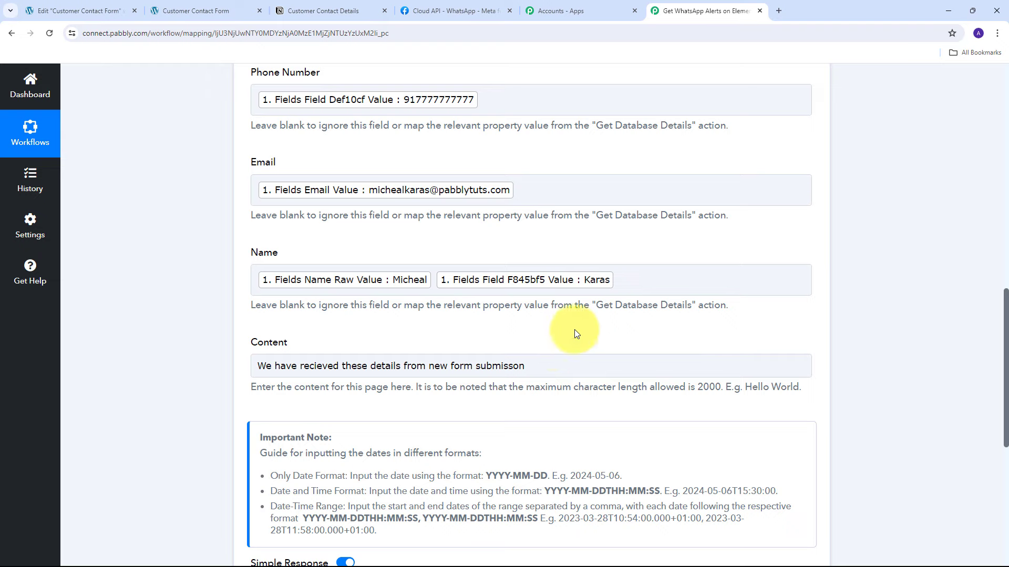
{"action": "scroll", "coordinate": [574, 330], "scroll_direction": "up", "scroll_amount": 3}
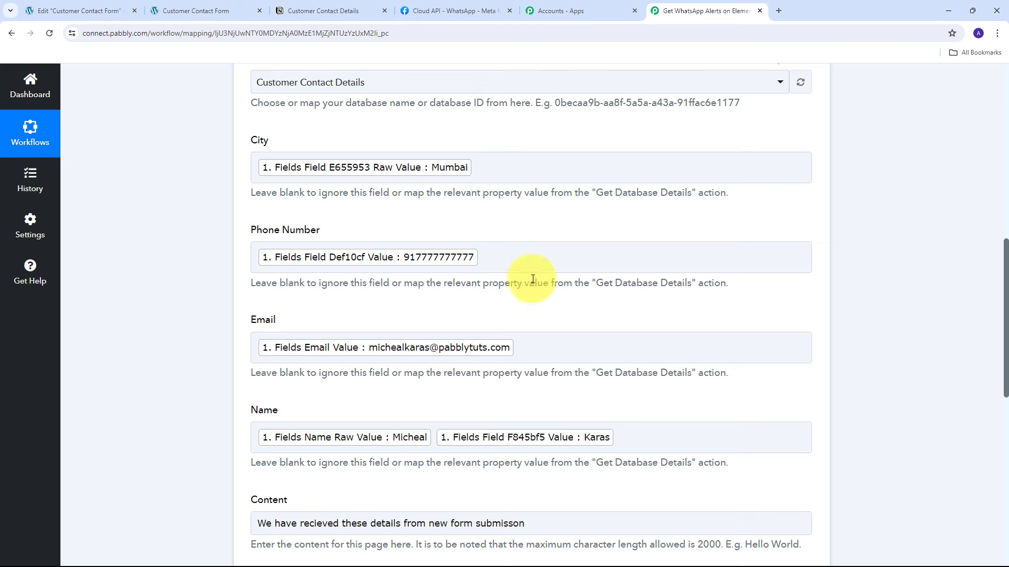
- Save and test the Notion step, then review the new page response created 2024-07-20T05:47:00.000Z
{"action": "left_click", "coordinate": [743, 338]}
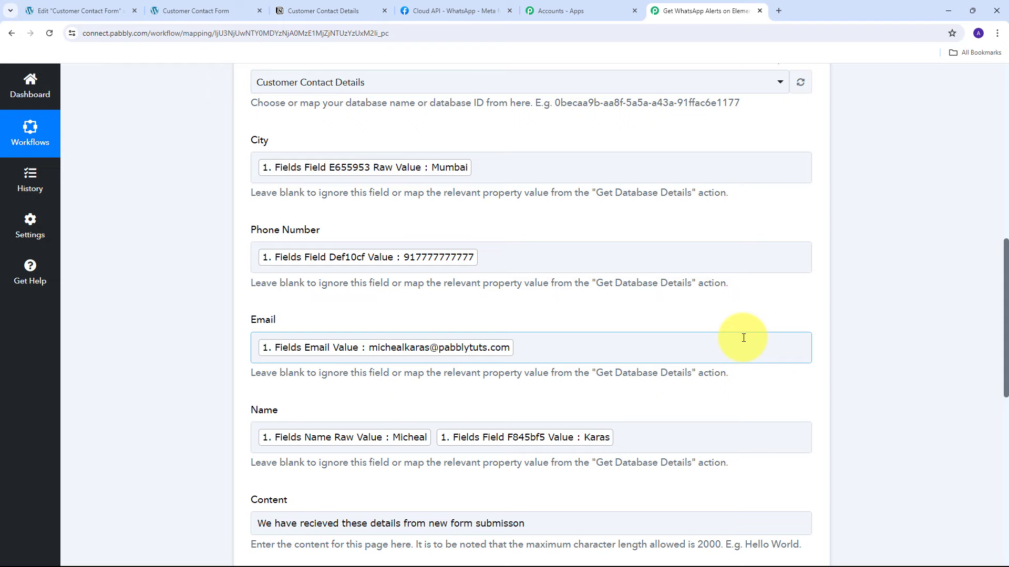
{"action": "scroll", "coordinate": [198, 282], "scroll_direction": "down", "scroll_amount": 7}
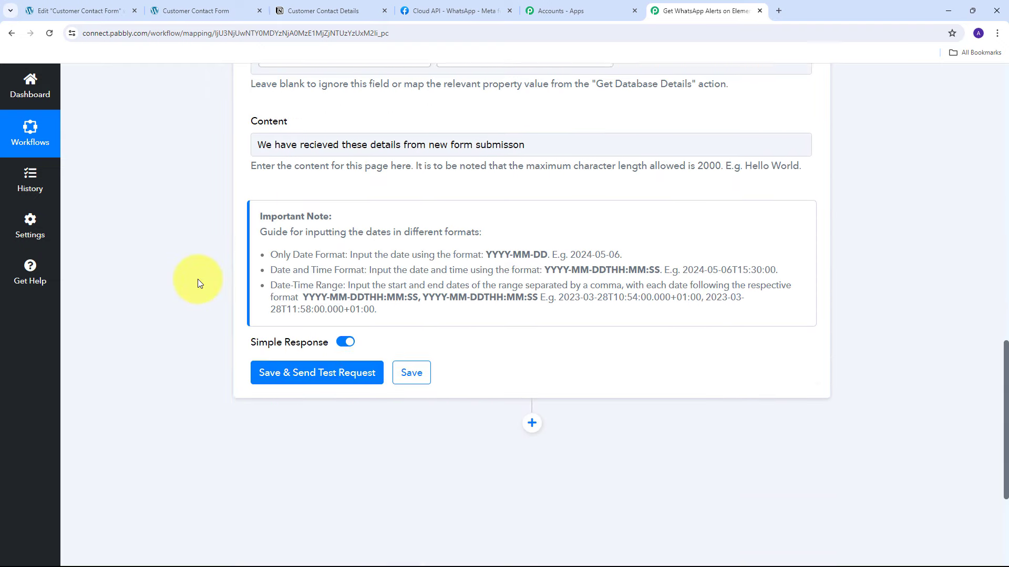
{"action": "scroll", "coordinate": [197, 284], "scroll_direction": "down", "scroll_amount": 2}
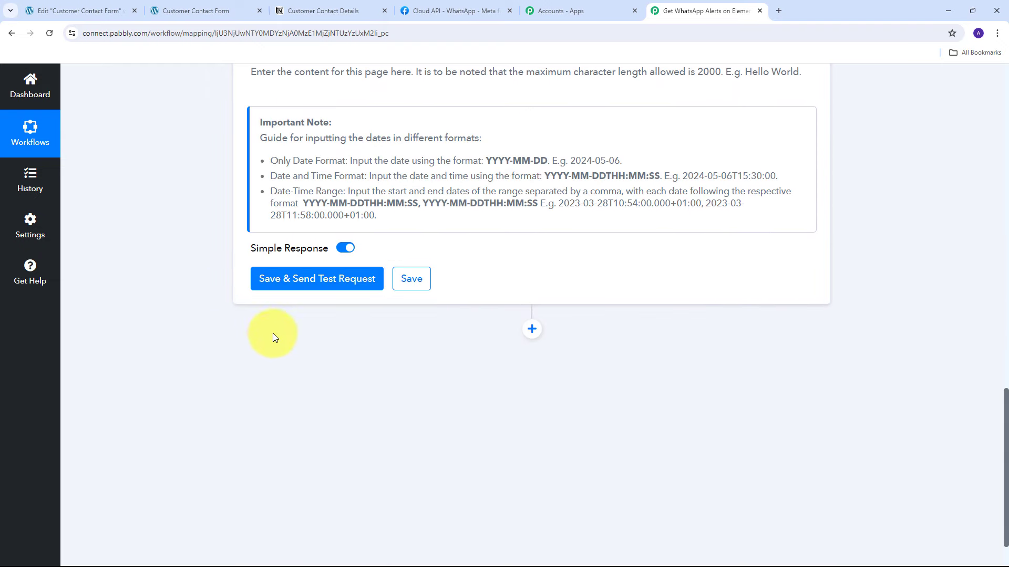
{"action": "left_click", "coordinate": [314, 284]}
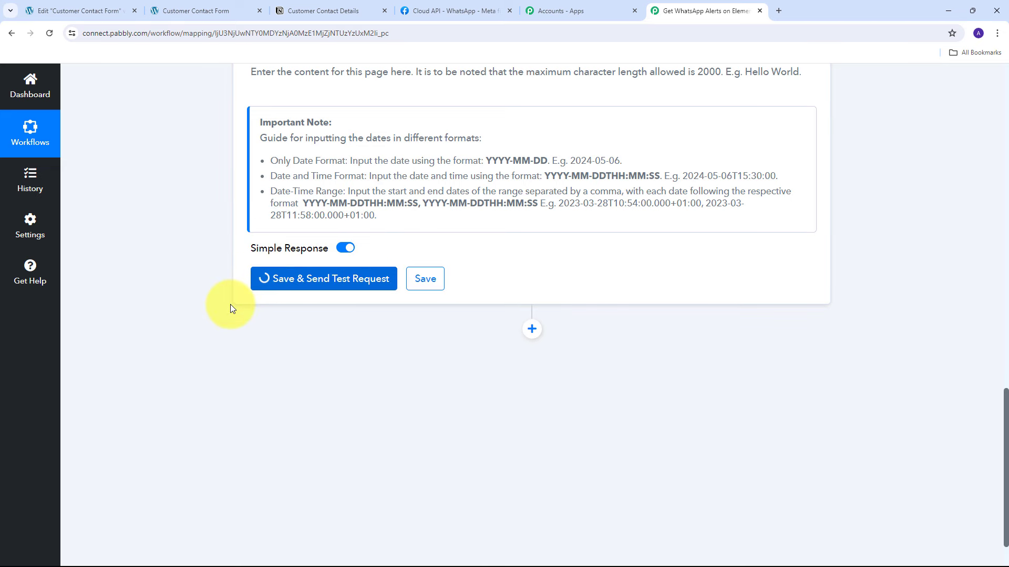
{"action": "scroll", "coordinate": [902, 283], "scroll_direction": "down", "scroll_amount": 1}
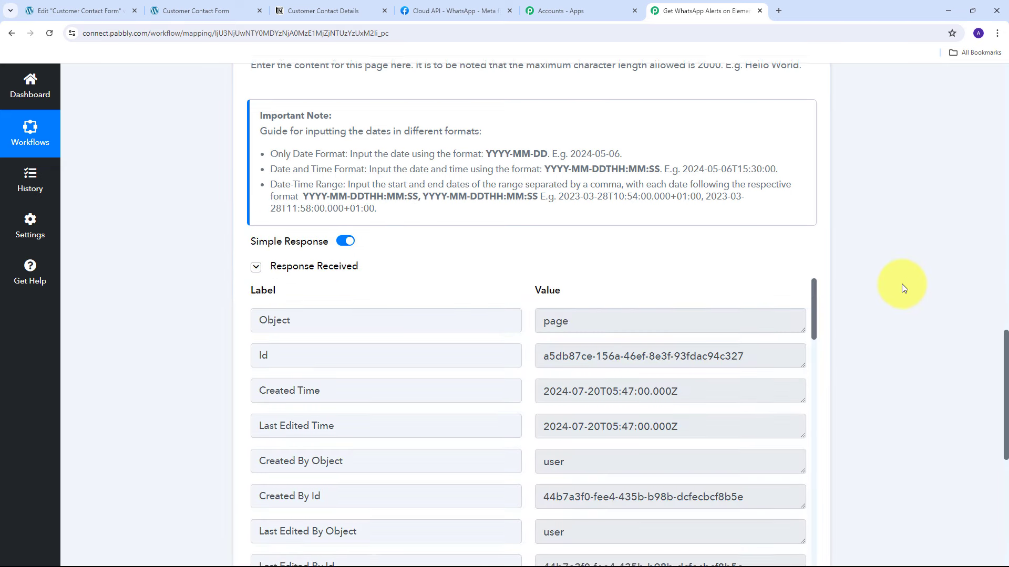
{"action": "scroll", "coordinate": [902, 284], "scroll_direction": "down", "scroll_amount": 1}
{"action": "scroll", "coordinate": [547, 289], "scroll_direction": "down", "scroll_amount": 2}
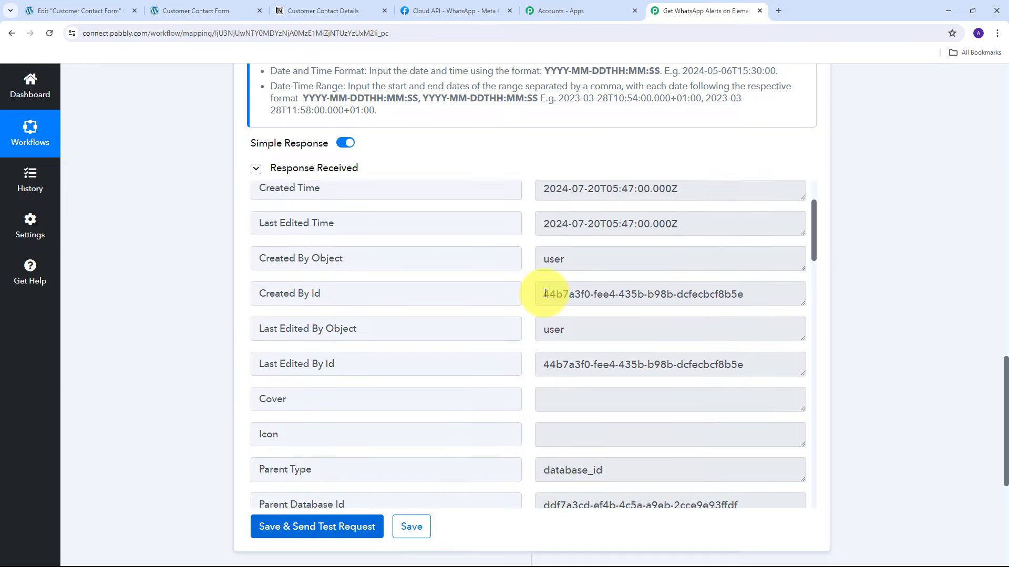
{"action": "scroll", "coordinate": [546, 291], "scroll_direction": "up", "scroll_amount": 2}
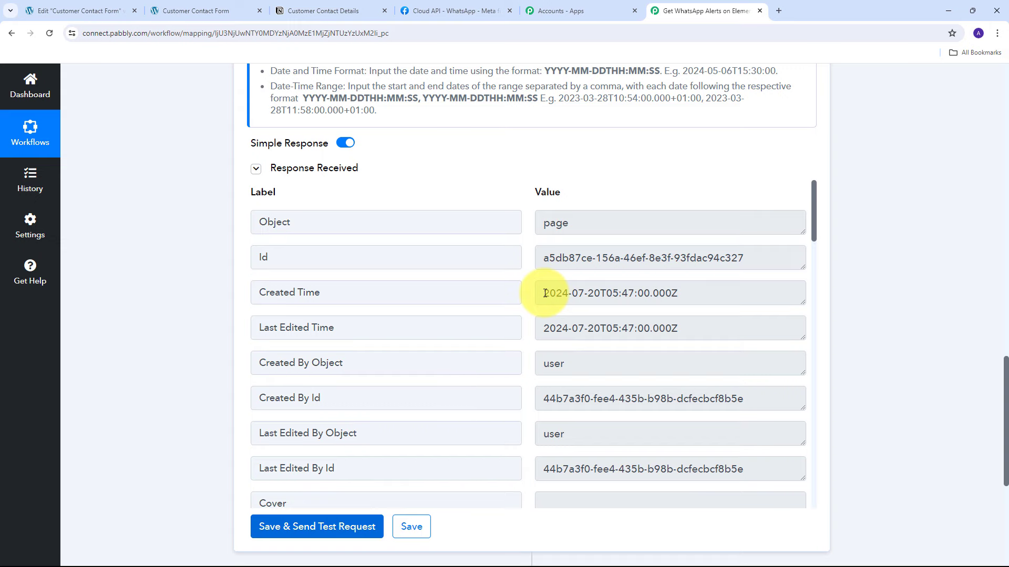
- Confirm the Indore test row in Notion's Customer Contact Details database, then return to Pabbly
{"action": "left_click", "coordinate": [319, 10]}
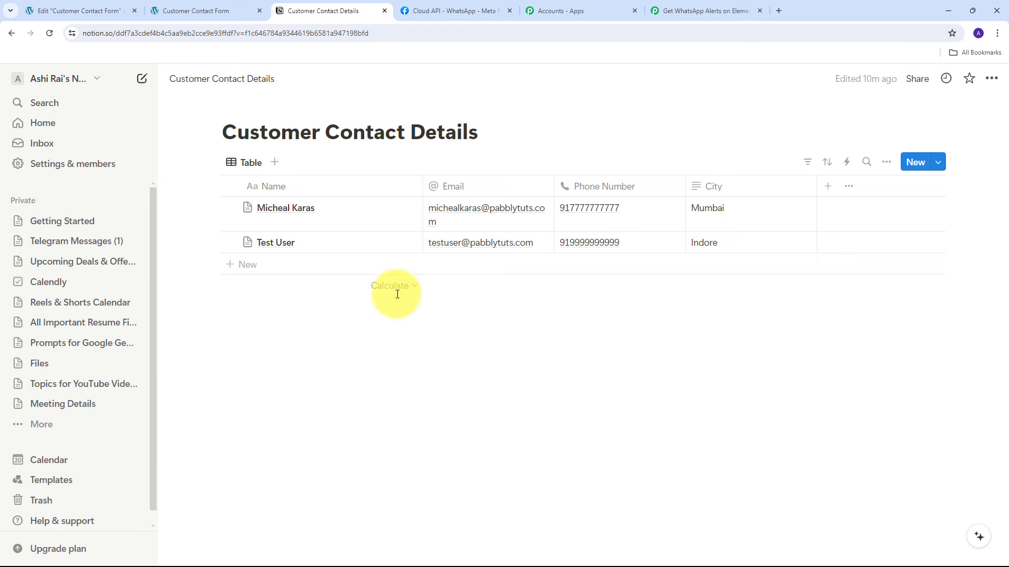
{"action": "left_click", "coordinate": [698, 10]}
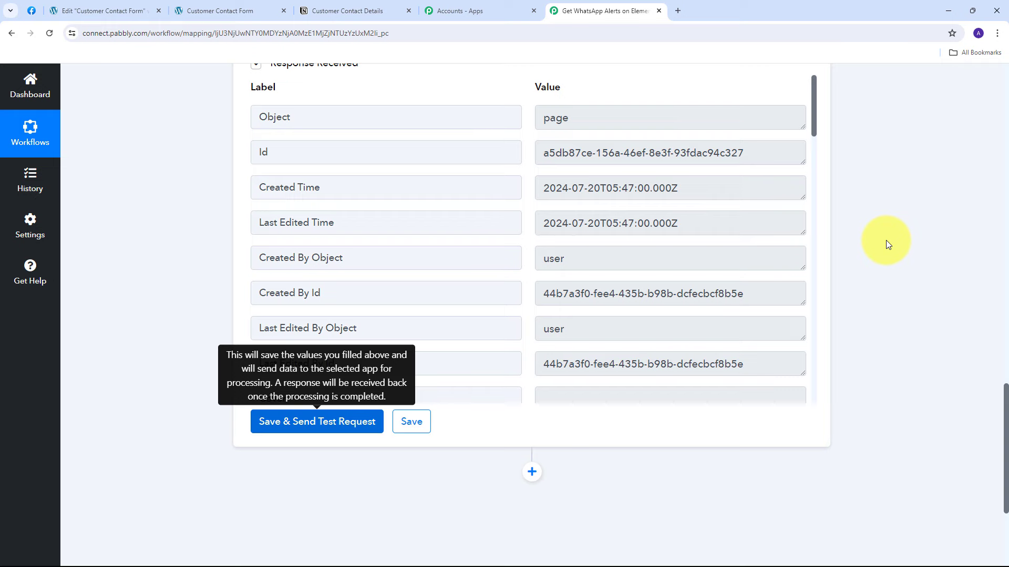
- Add a WhatsApp Cloud API step using Send Template Message after the Notion step and start connecting
{"action": "scroll", "coordinate": [886, 240], "scroll_direction": "down", "scroll_amount": 4}
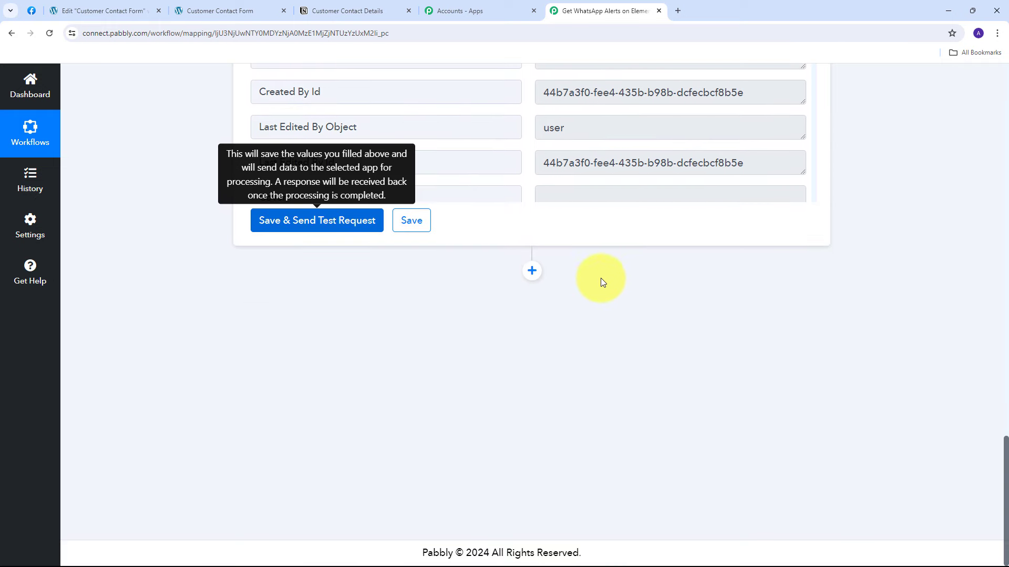
{"action": "left_click", "coordinate": [532, 271]}
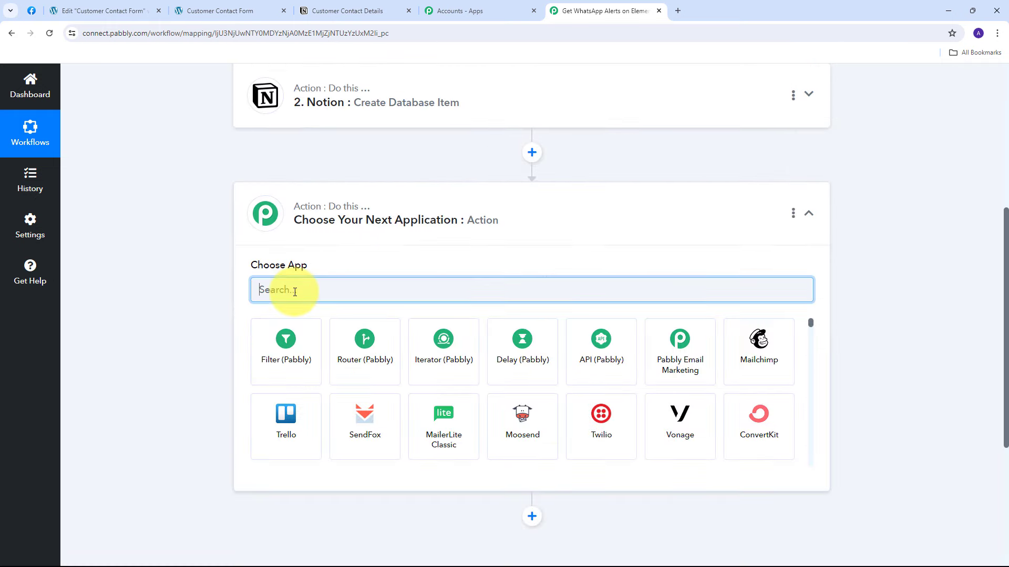
{"action": "type", "text": "Whatsa"}
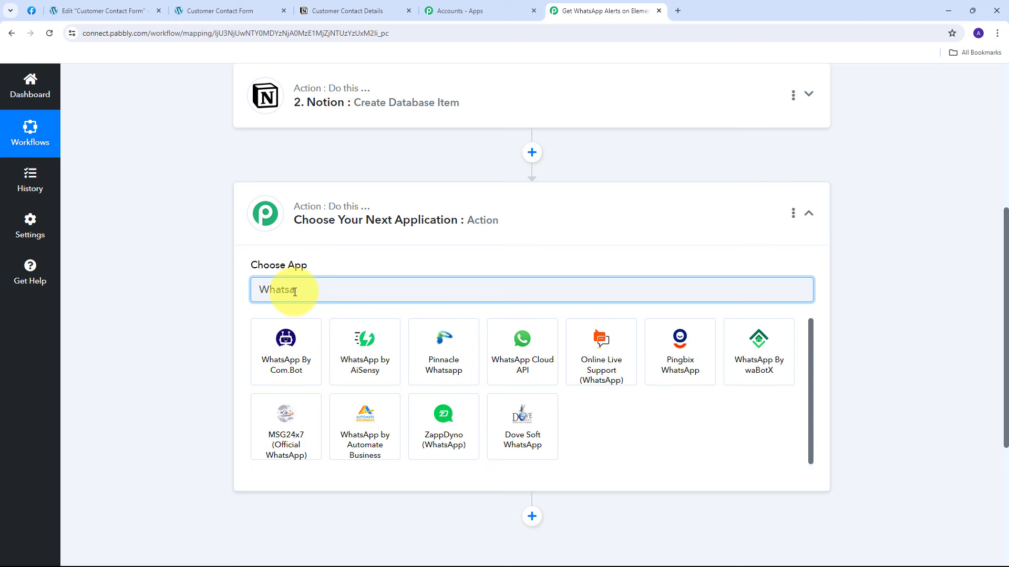
{"action": "type", "text": "pp"}
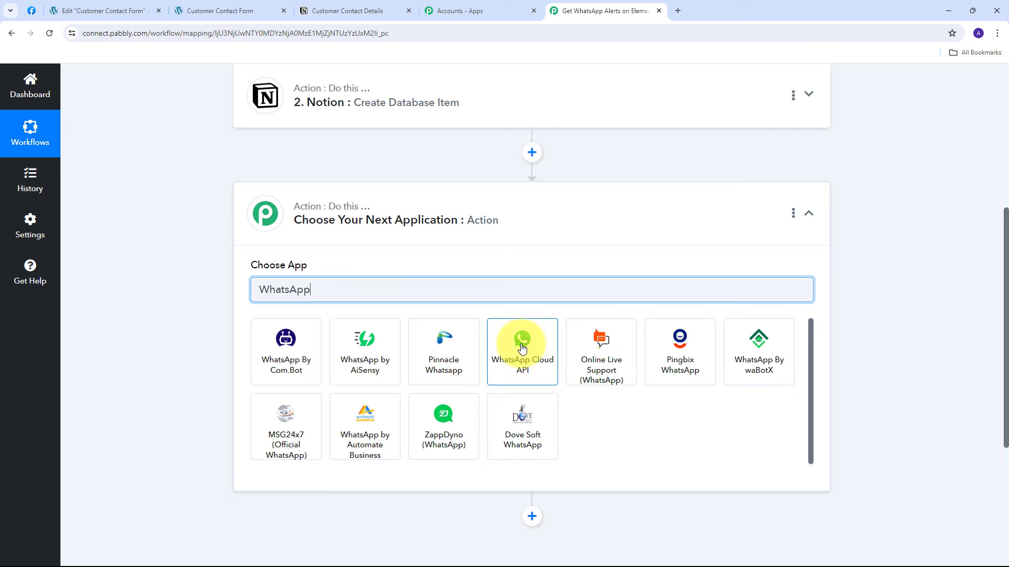
{"action": "left_click", "coordinate": [522, 348]}
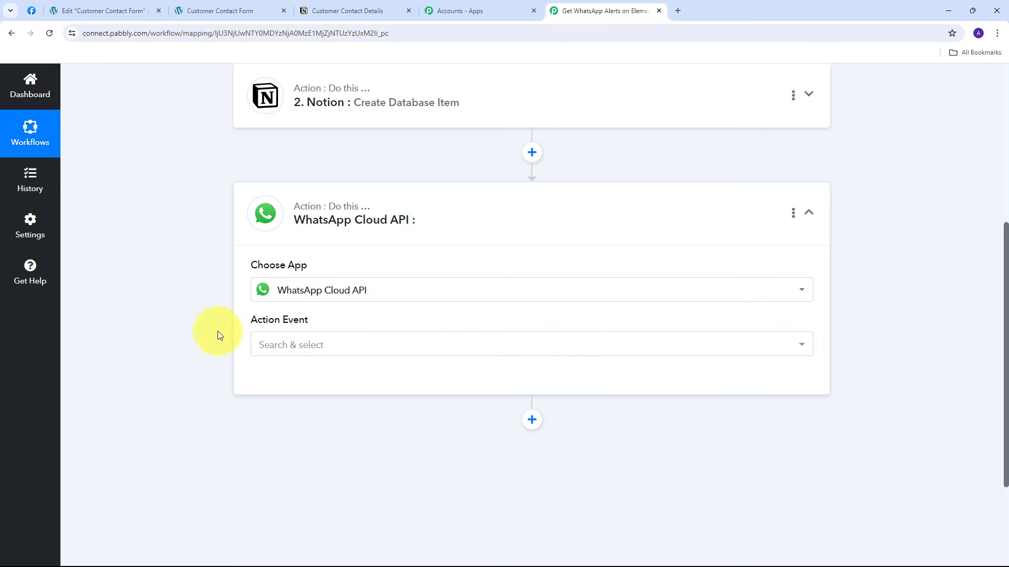
{"action": "left_click", "coordinate": [613, 349]}
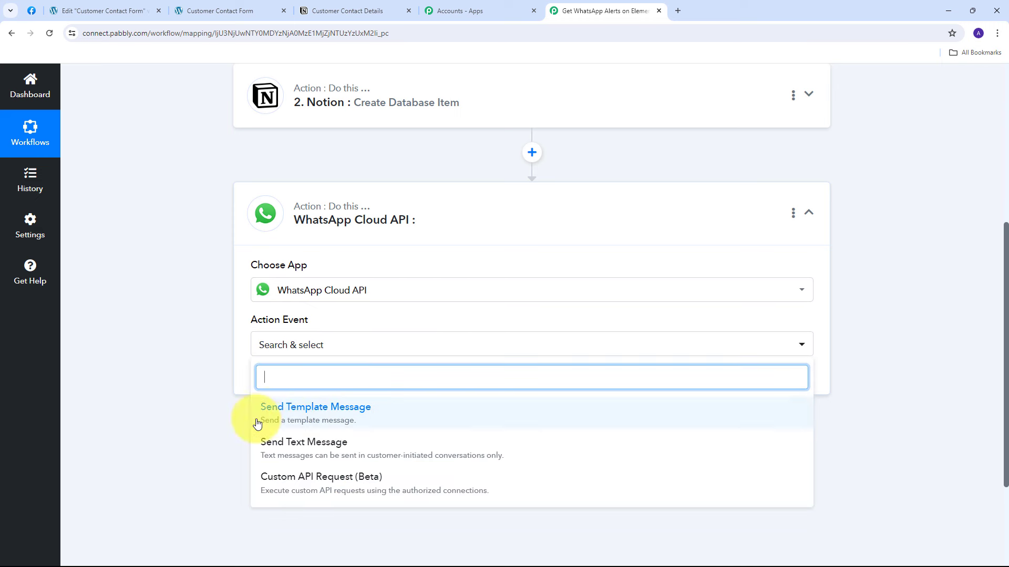
{"action": "left_click", "coordinate": [336, 418]}
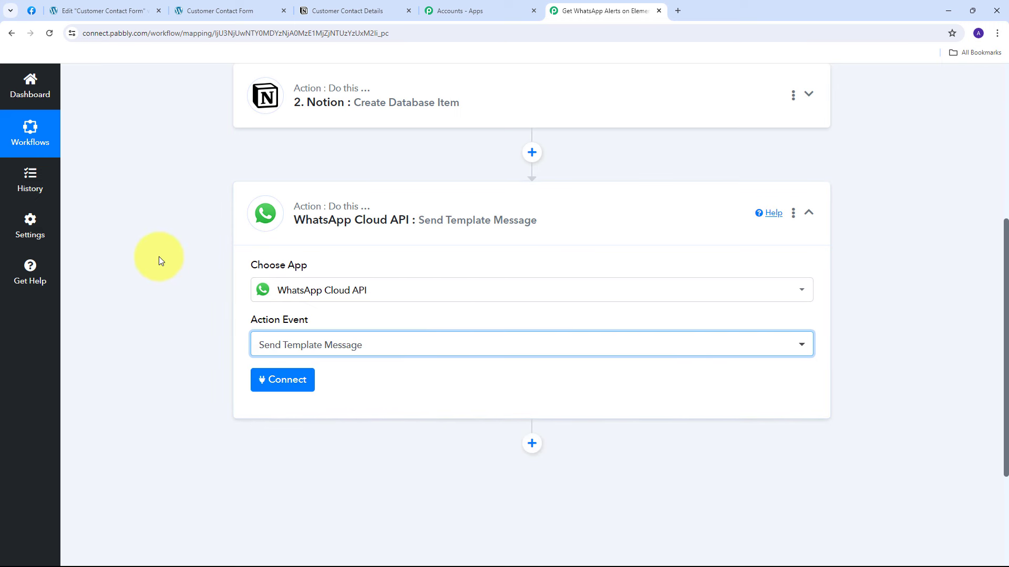
{"action": "left_click", "coordinate": [282, 379]}
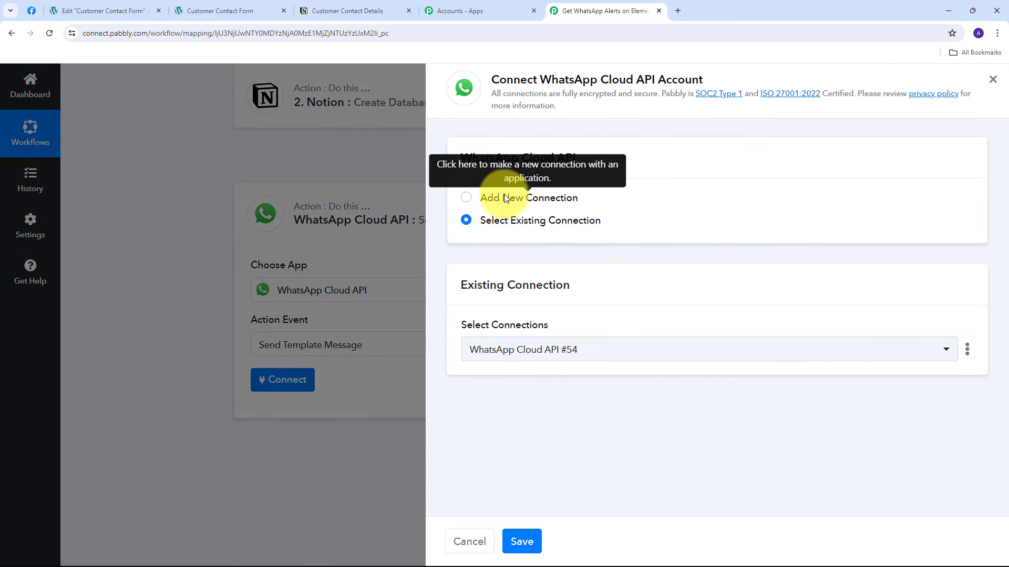
- Choose Add New Connection for WhatsApp Cloud API #55 and open the token help link
{"action": "left_click", "coordinate": [509, 199]}
{"action": "scroll", "coordinate": [559, 262], "scroll_direction": "down", "scroll_amount": 1}
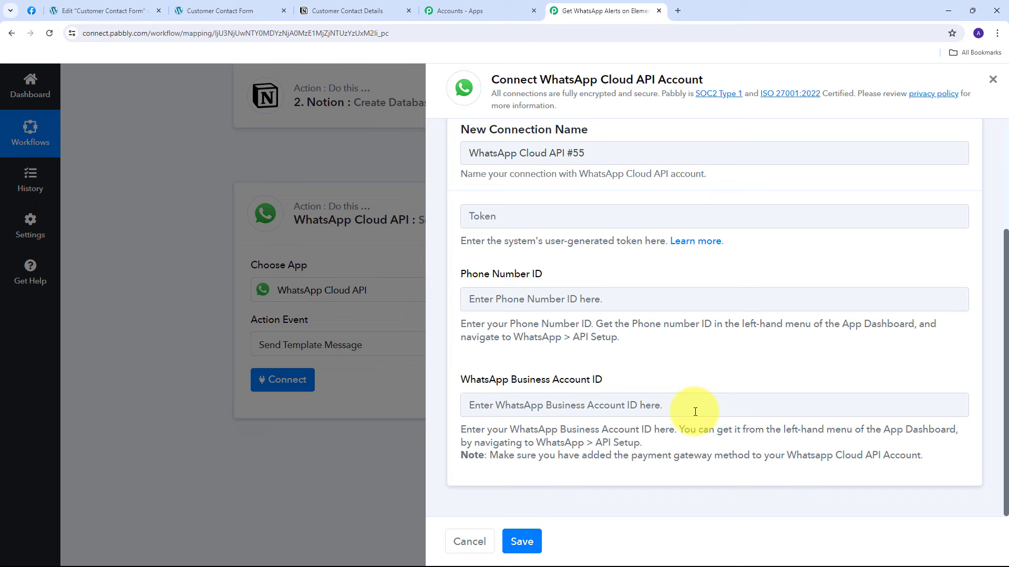
{"action": "left_click", "coordinate": [694, 245]}
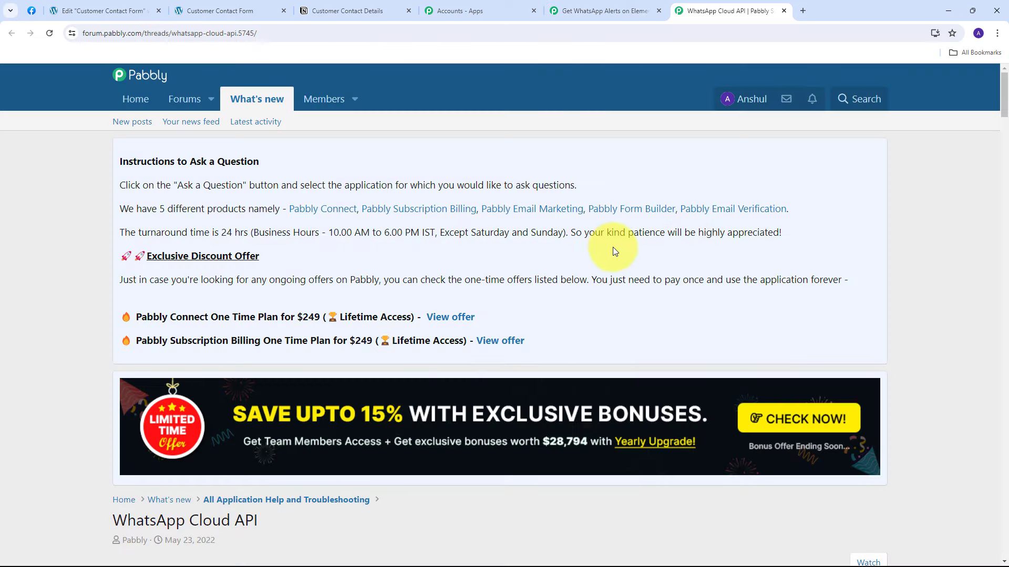
- Browse the forum thread's setup and permanent-token videos, then return to the Pabbly connection form
{"action": "scroll", "coordinate": [500, 225], "scroll_direction": "down", "scroll_amount": 5}
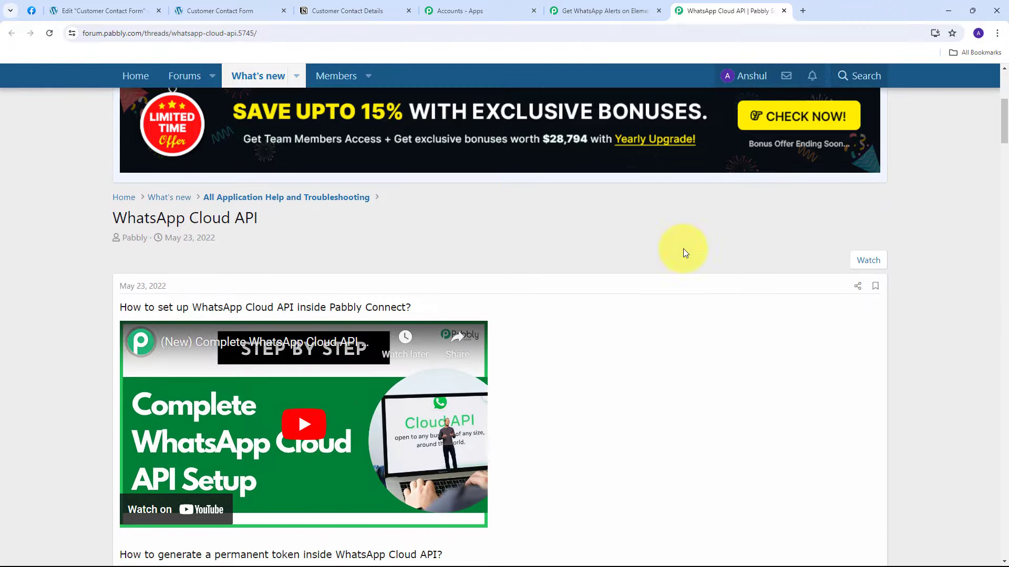
{"action": "scroll", "coordinate": [704, 283], "scroll_direction": "down", "scroll_amount": 3}
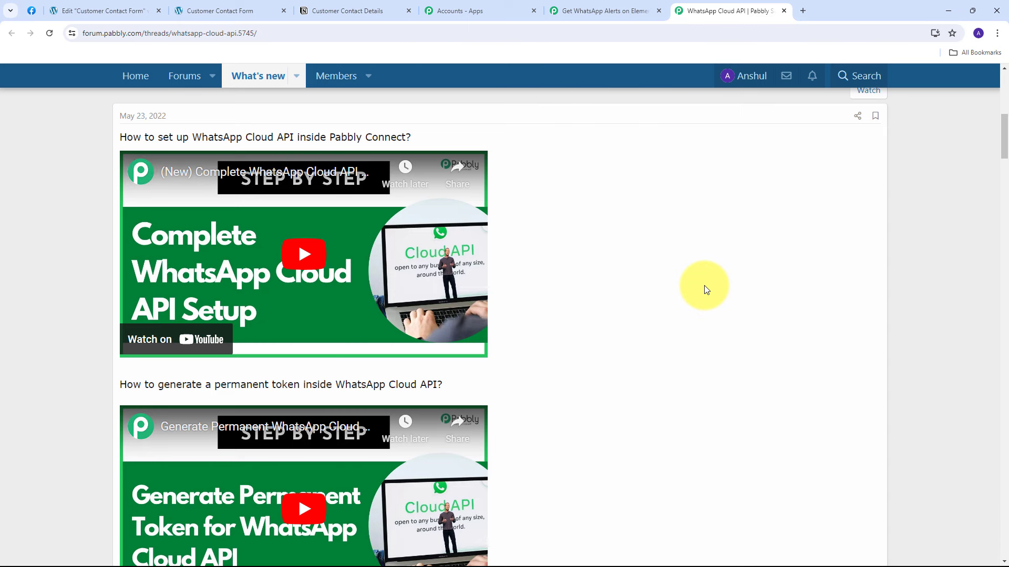
{"action": "scroll", "coordinate": [705, 289], "scroll_direction": "up", "scroll_amount": 1}
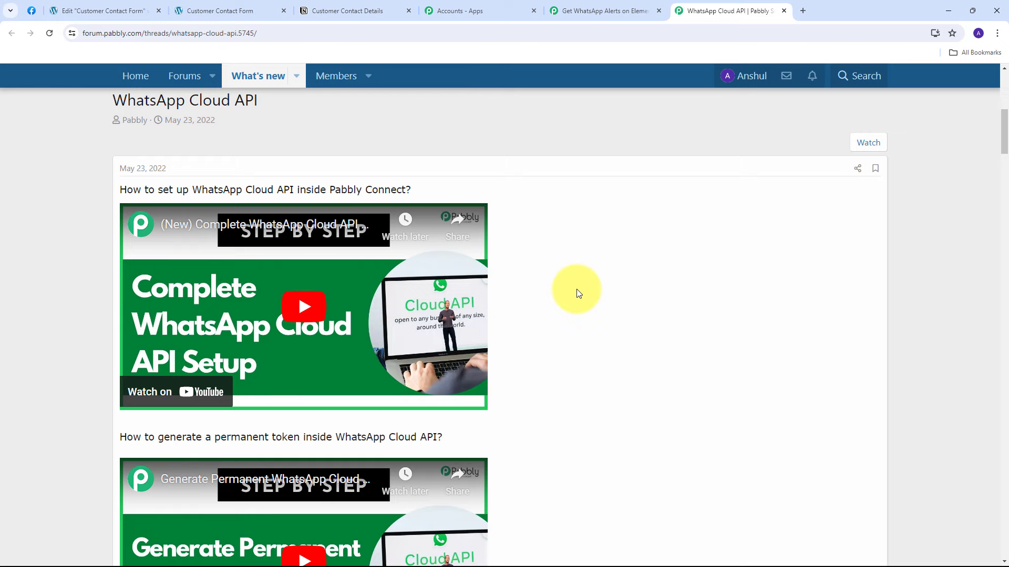
{"action": "left_click", "coordinate": [591, 12]}
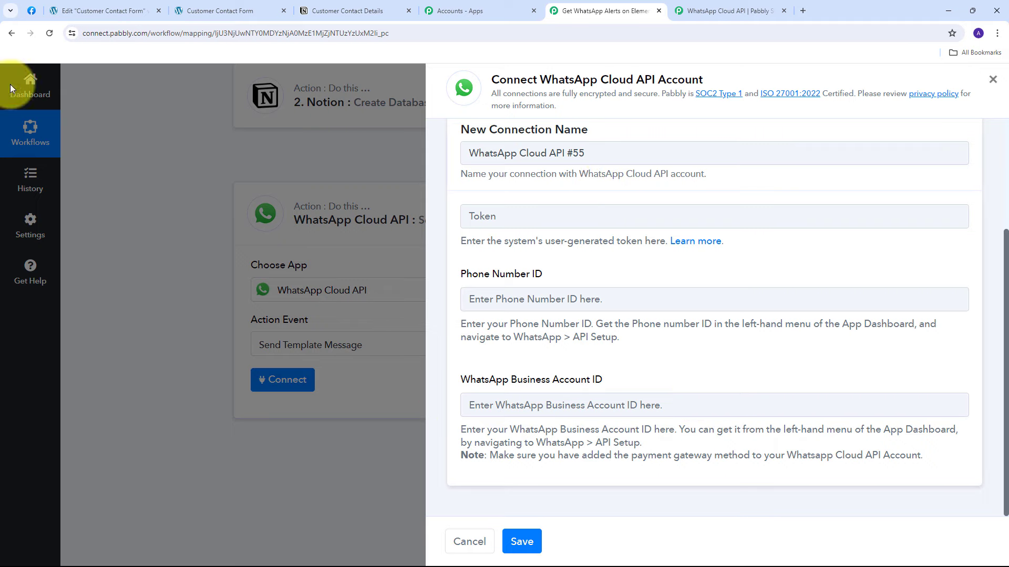
- Refresh the temporary access token in Meta for Developers and bring the token and IDs into Pabbly
{"action": "left_click", "coordinate": [29, 14]}
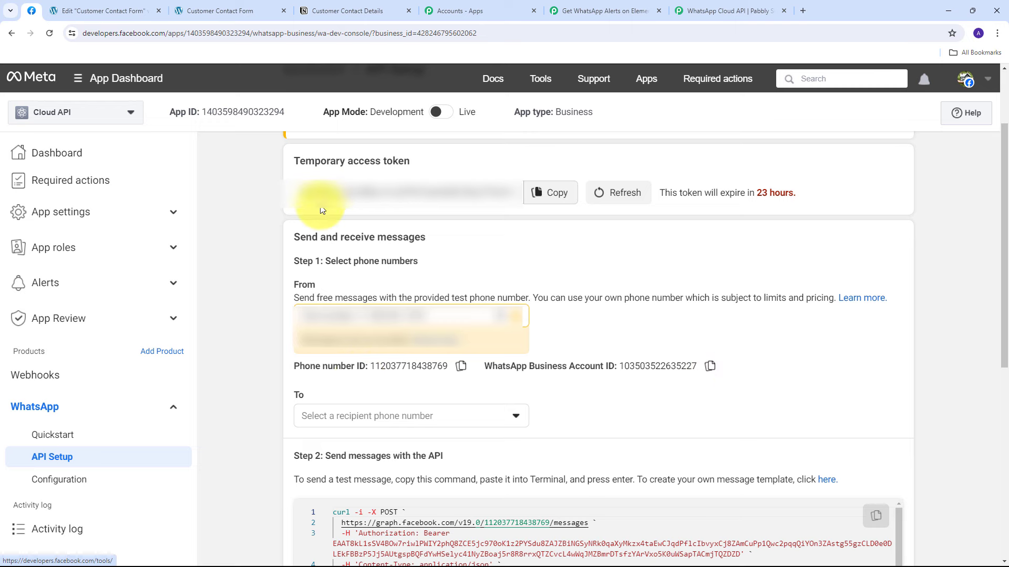
{"action": "left_click", "coordinate": [610, 198]}
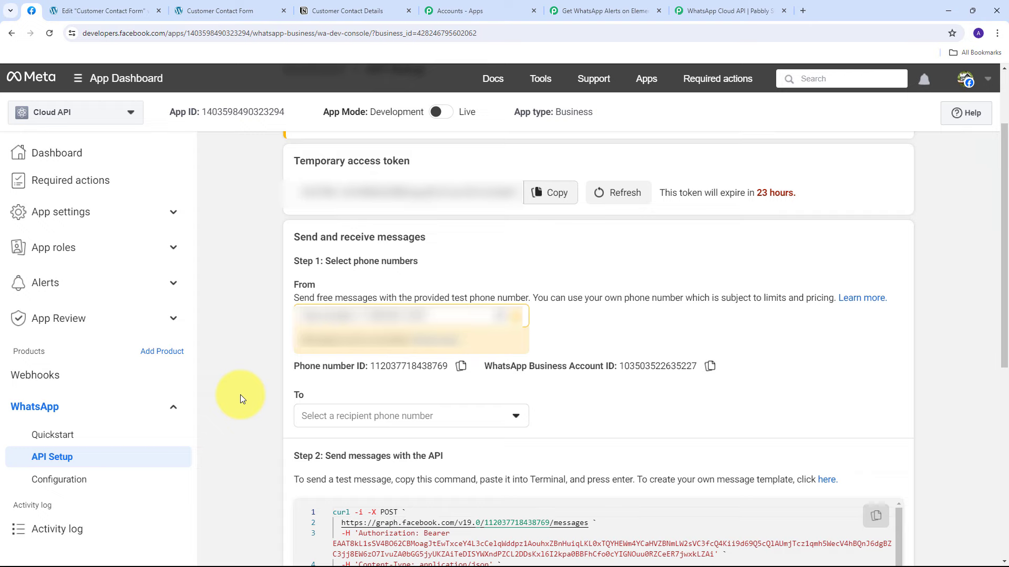
{"action": "key", "text": "ctrl+6"}
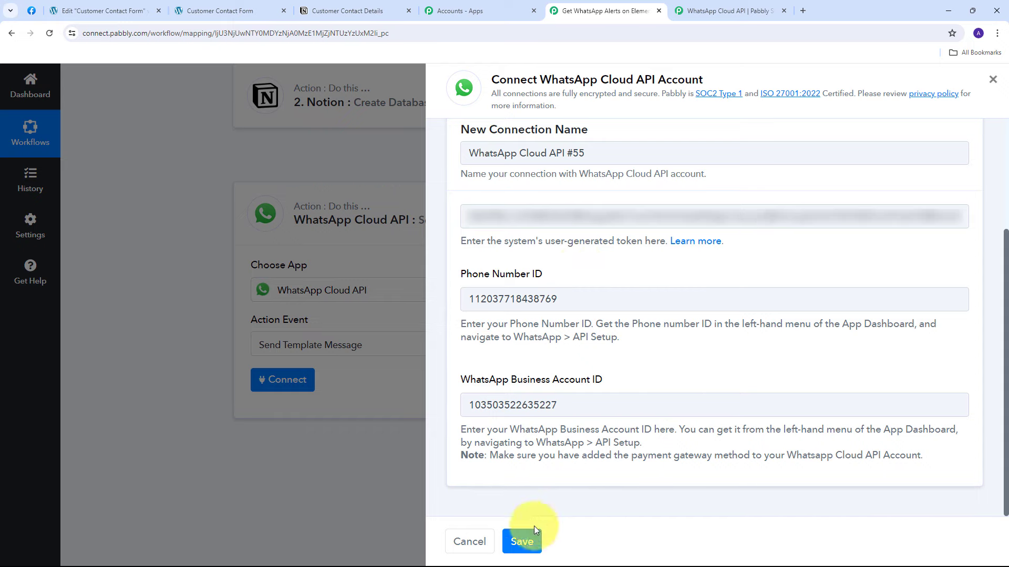
- Save the #55 connection and check template customer_form_submission with language en
{"action": "left_click", "coordinate": [525, 543]}
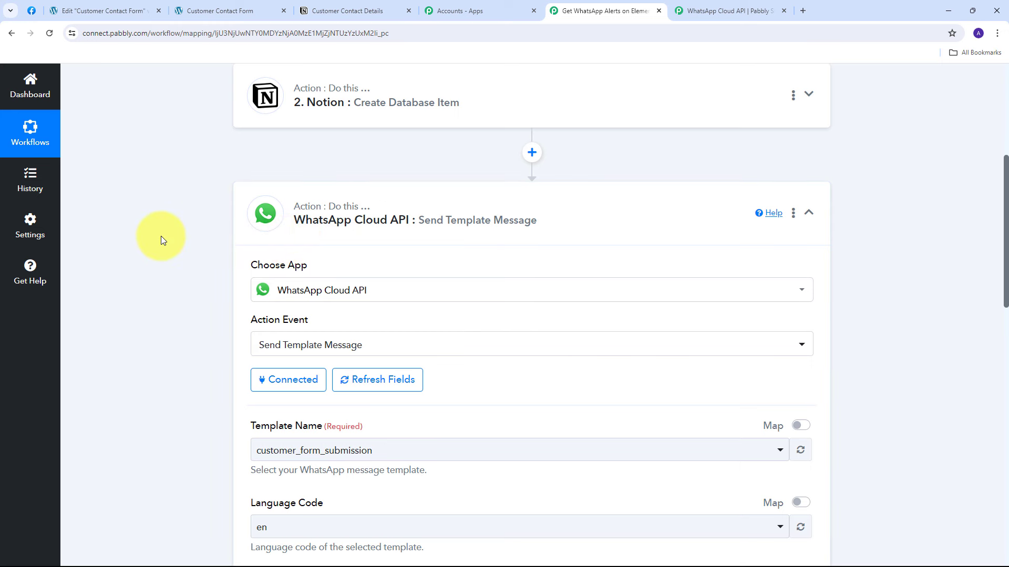
{"action": "scroll", "coordinate": [160, 235], "scroll_direction": "down", "scroll_amount": 3}
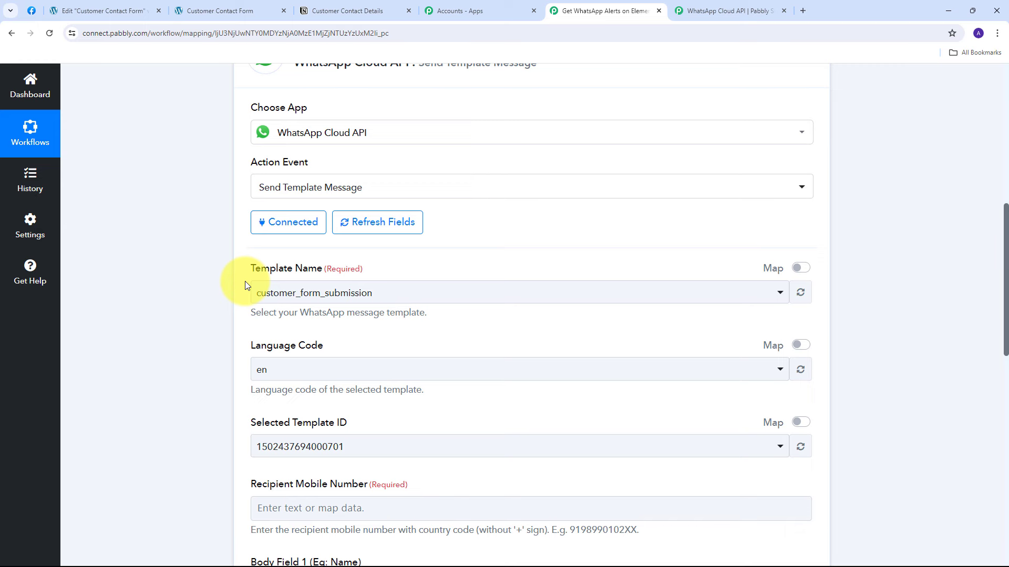
{"action": "left_click", "coordinate": [31, 11]}
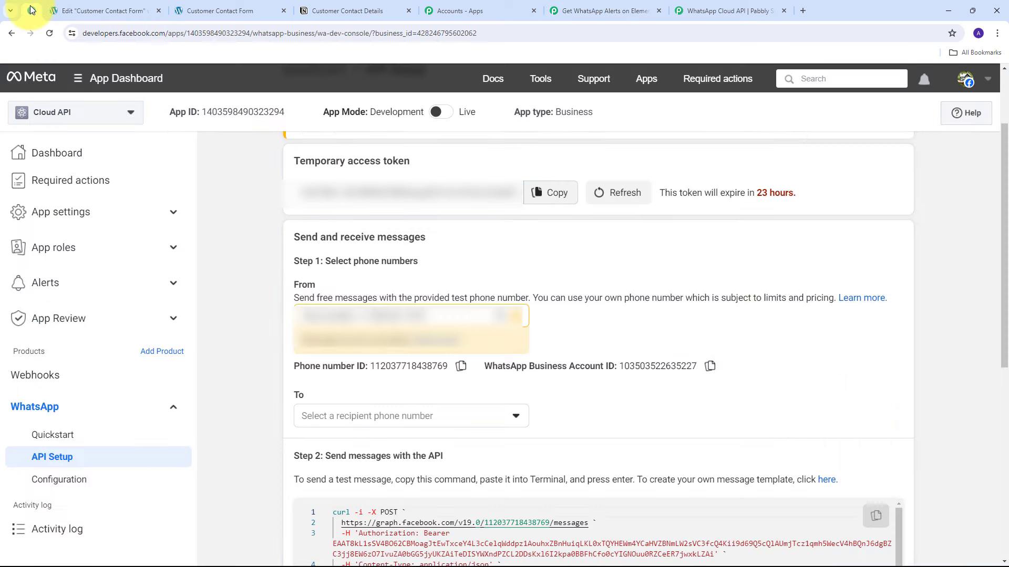
- Open the customer_form_submission template and review its Name, Email, Phone Number and City placeholders
{"action": "left_click", "coordinate": [826, 481]}
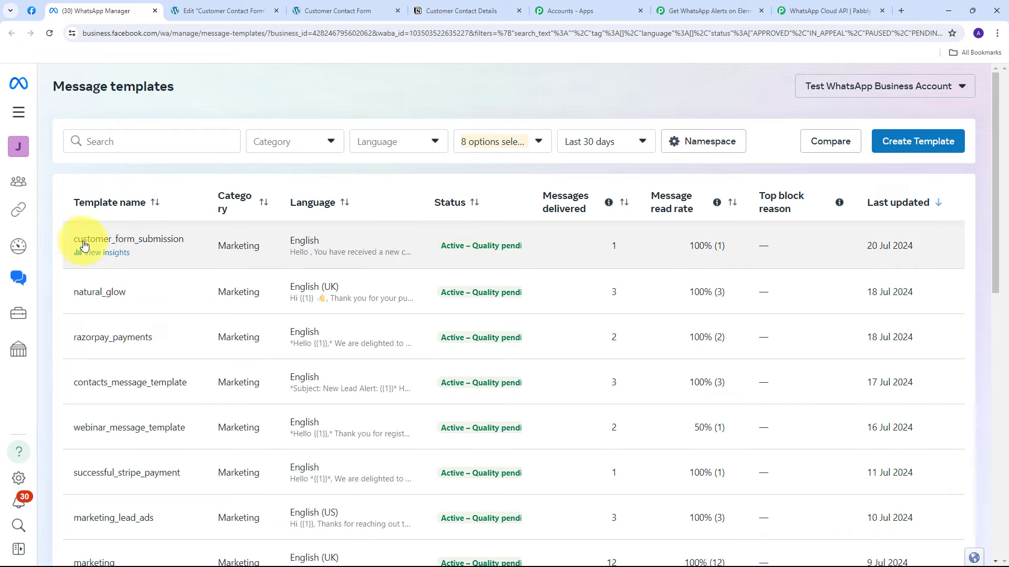
{"action": "left_click", "coordinate": [164, 245]}
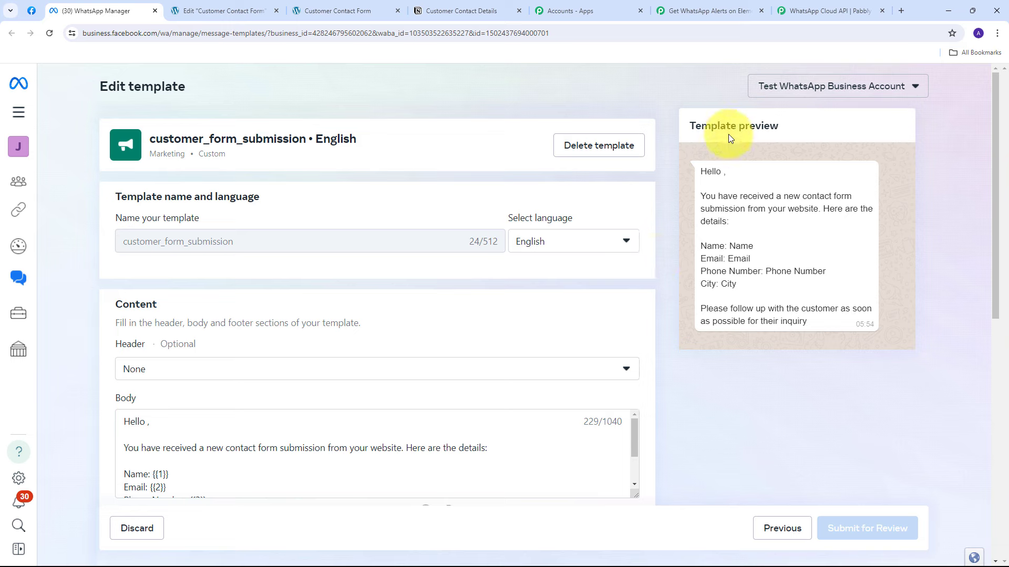
{"action": "scroll", "coordinate": [181, 440], "scroll_direction": "down", "scroll_amount": 2}
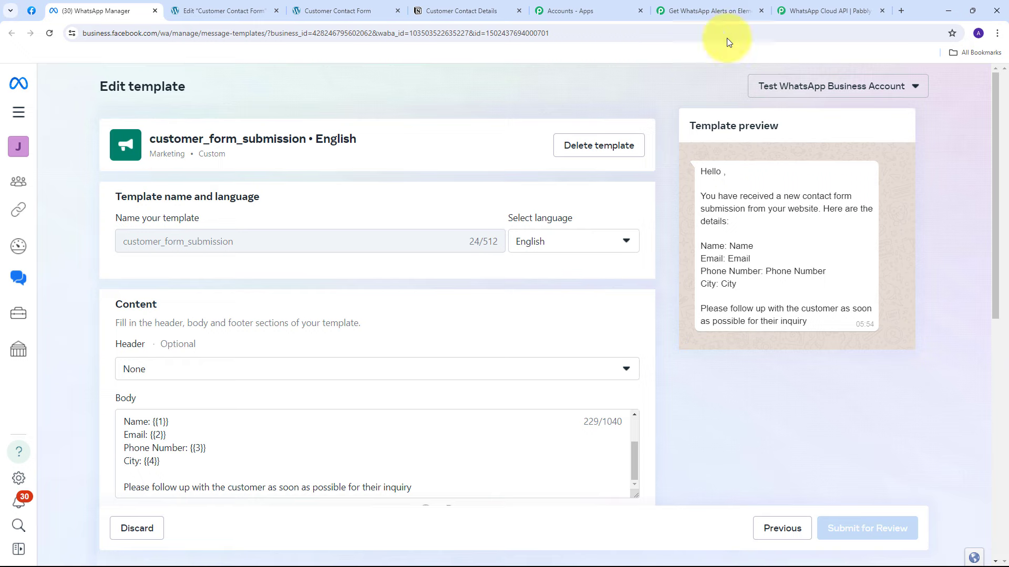
- Back in Pabbly, keep customer_form_submission as the selected message template
{"action": "left_click", "coordinate": [709, 10]}
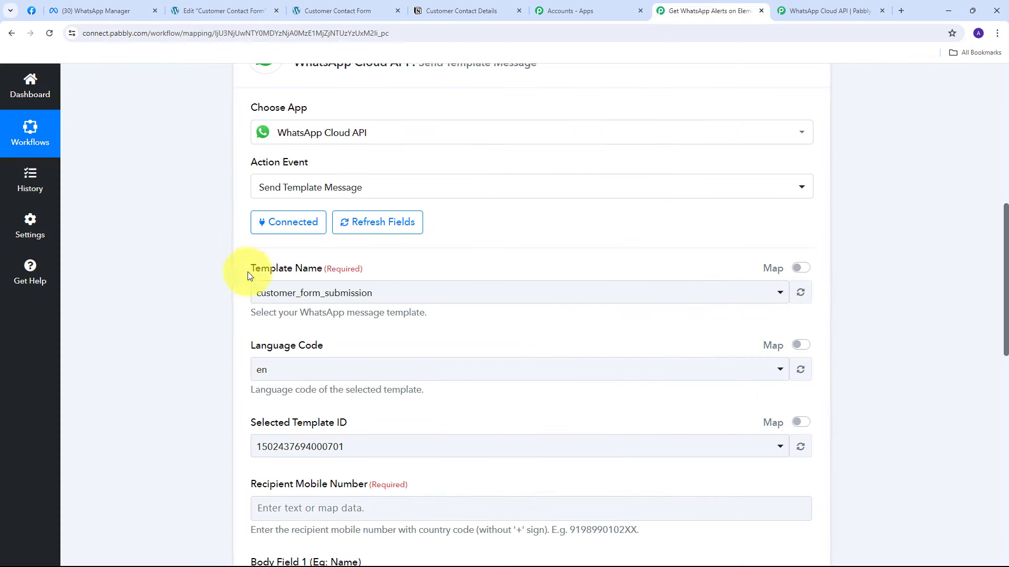
{"action": "left_click", "coordinate": [579, 298]}
{"action": "scroll", "coordinate": [392, 419], "scroll_direction": "down", "scroll_amount": 3}
{"action": "scroll", "coordinate": [398, 418], "scroll_direction": "down", "scroll_amount": 1}
{"action": "scroll", "coordinate": [401, 413], "scroll_direction": "up", "scroll_amount": 4}
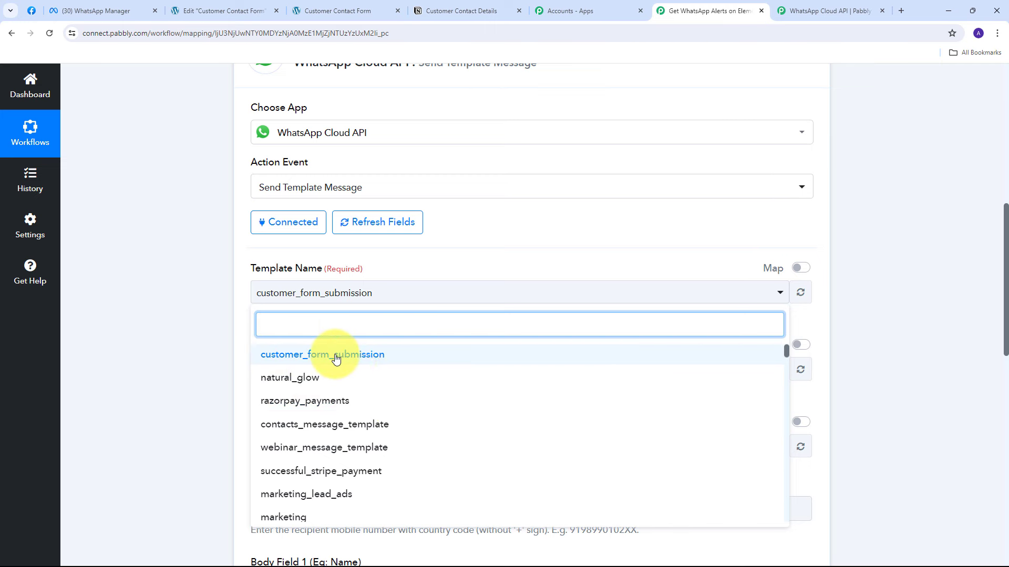
{"action": "left_click", "coordinate": [310, 355]}
{"action": "scroll", "coordinate": [268, 267], "scroll_direction": "down", "scroll_amount": 3}
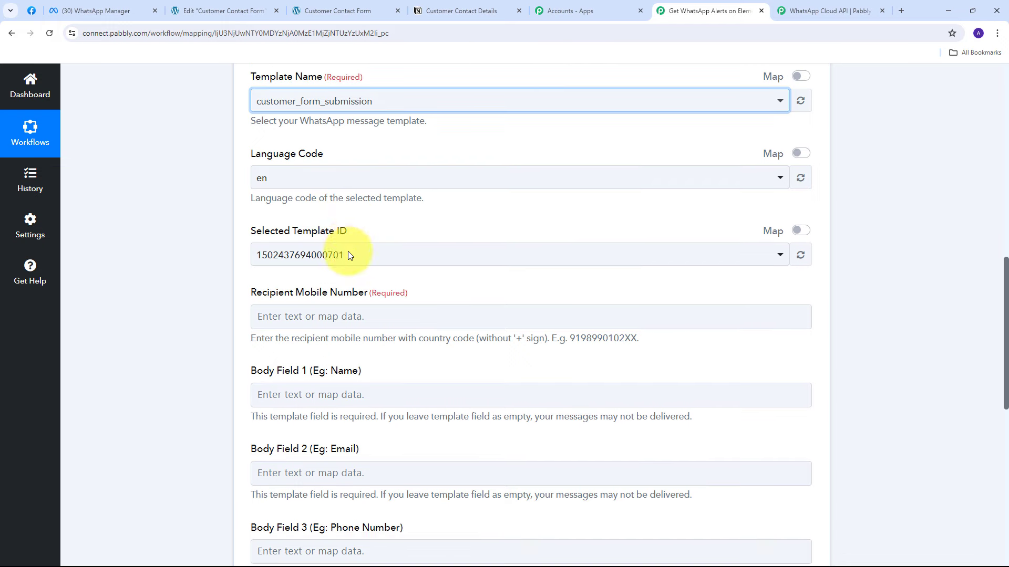
{"action": "scroll", "coordinate": [348, 255], "scroll_direction": "down", "scroll_amount": 2}
{"action": "left_click", "coordinate": [349, 251]}
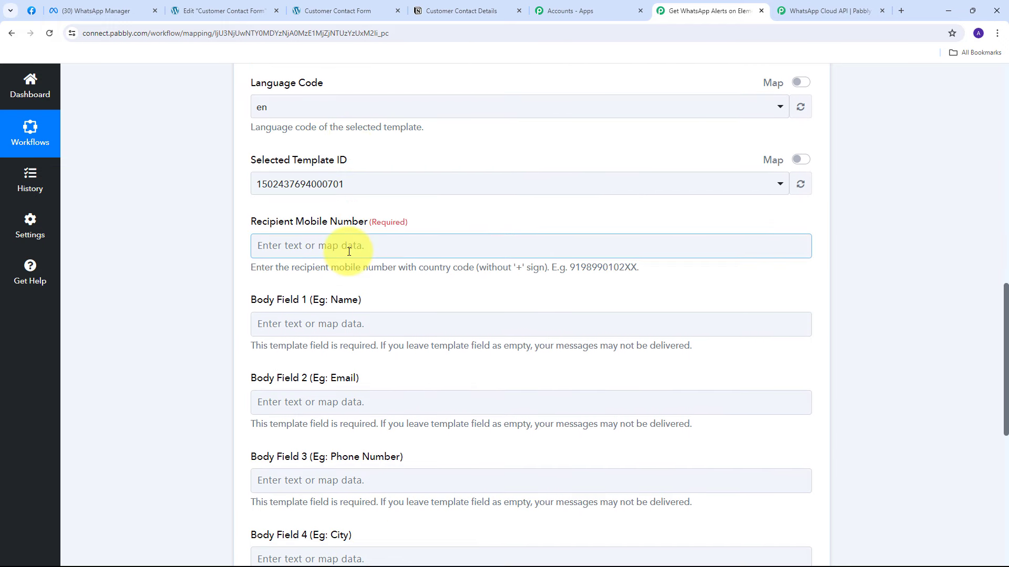
{"action": "scroll", "coordinate": [348, 251], "scroll_direction": "down", "scroll_amount": 1}
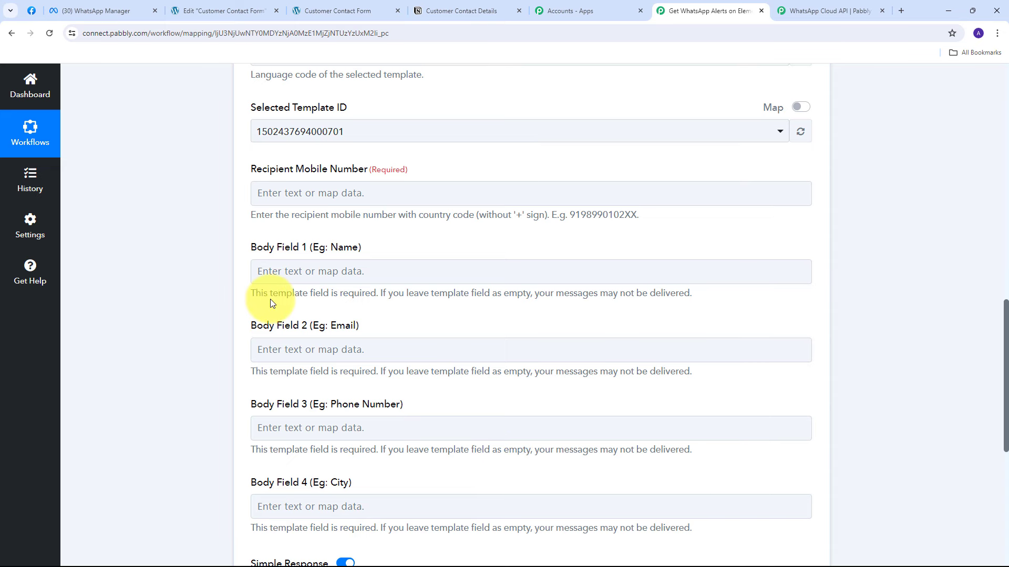
{"action": "scroll", "coordinate": [270, 298], "scroll_direction": "down", "scroll_amount": 1}
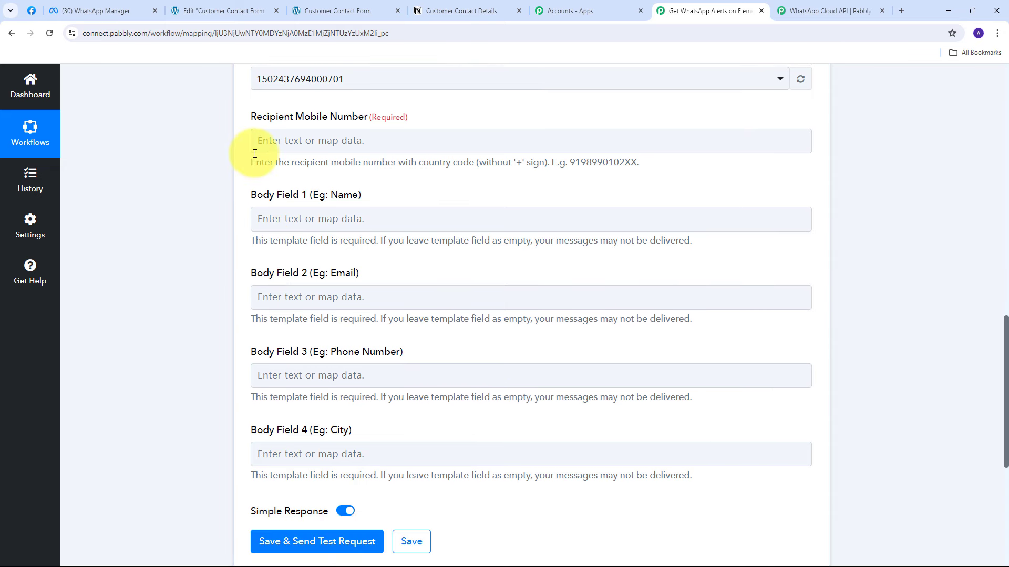
{"action": "left_click", "coordinate": [286, 140]}
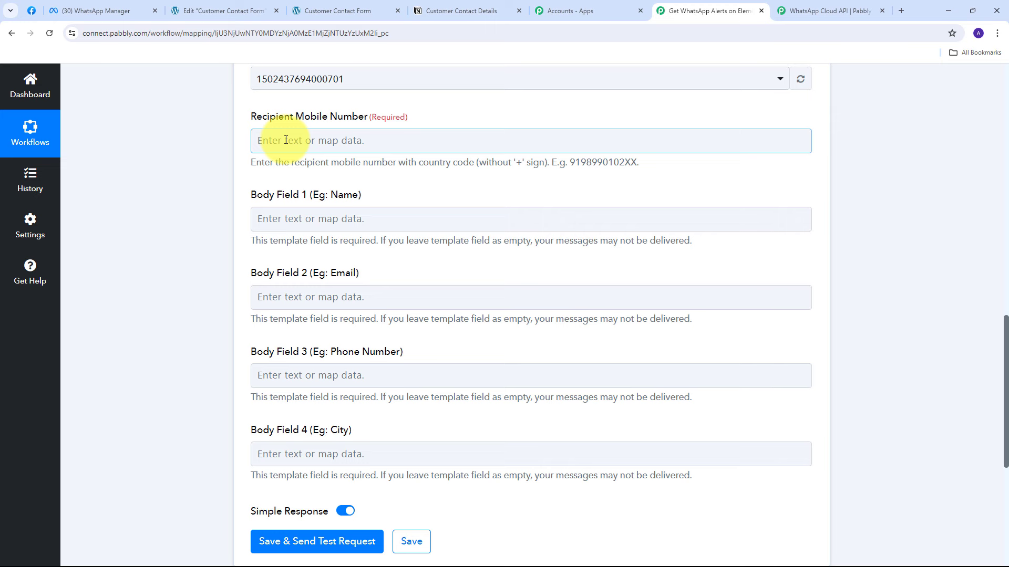
{"action": "left_click", "coordinate": [326, 160]}
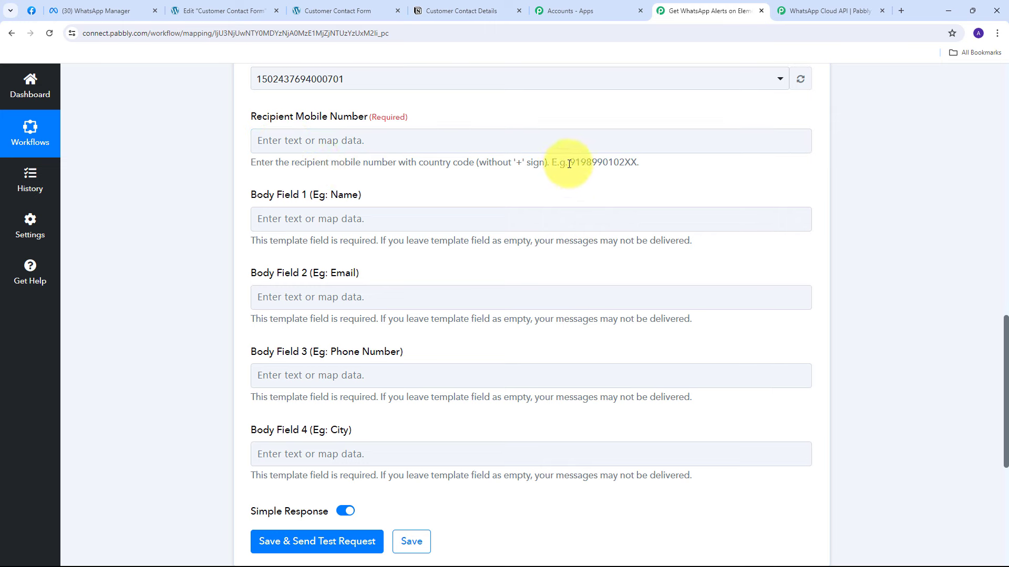
{"action": "left_click_drag", "start_coordinate": [568, 162], "coordinate": [639, 162]}
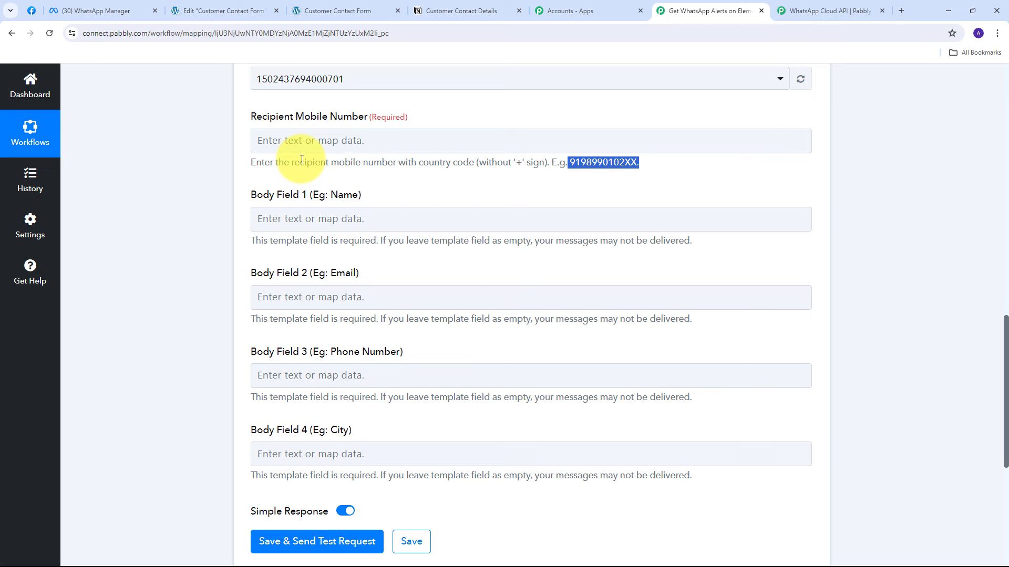
{"action": "left_click", "coordinate": [300, 139]}
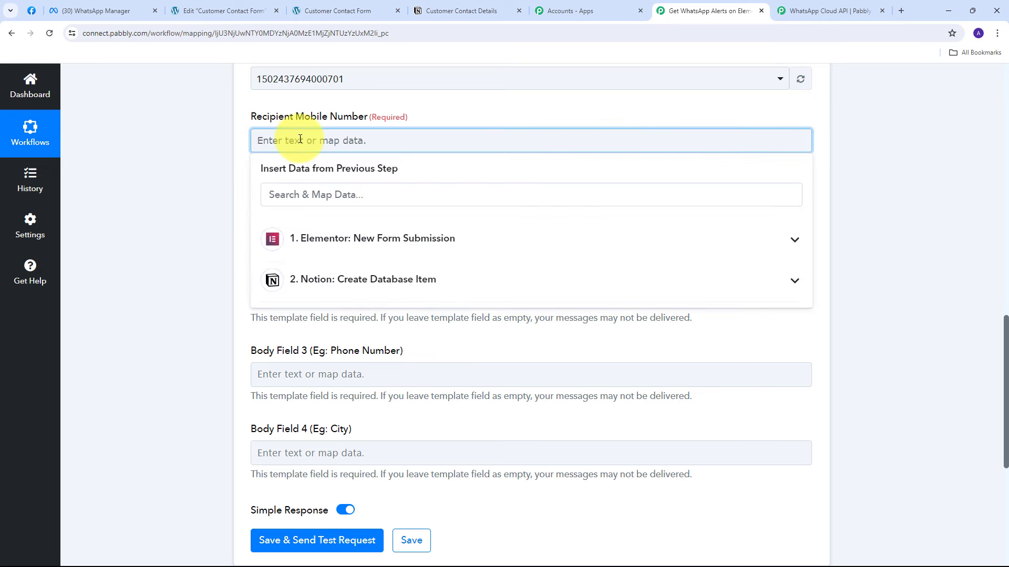
- Paste the recipient's mobile number into the recipient field
{"action": "key", "text": "ctrl+v"}
{"action": "left_click", "coordinate": [209, 152]}
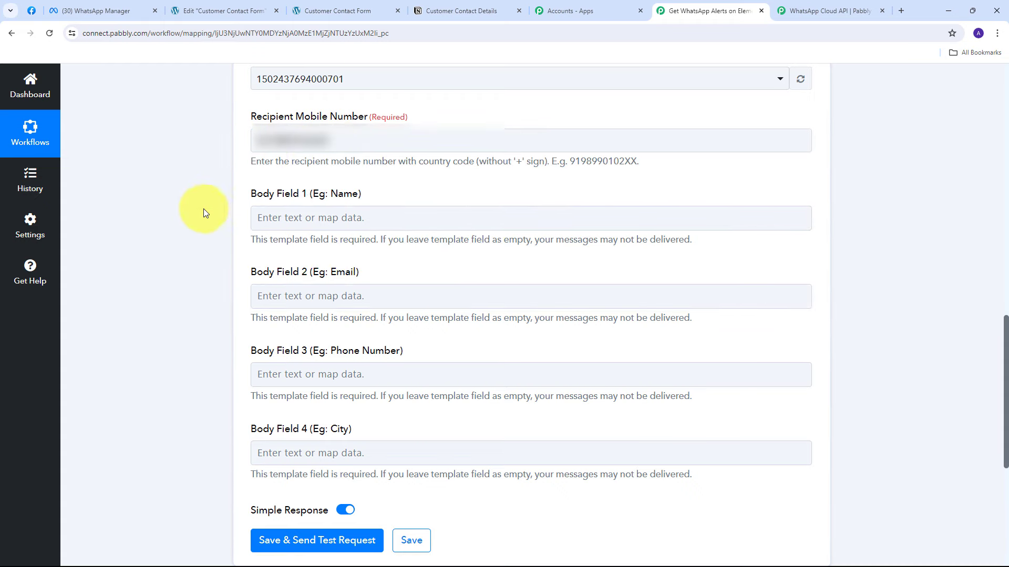
{"action": "scroll", "coordinate": [159, 272], "scroll_direction": "down", "scroll_amount": 2}
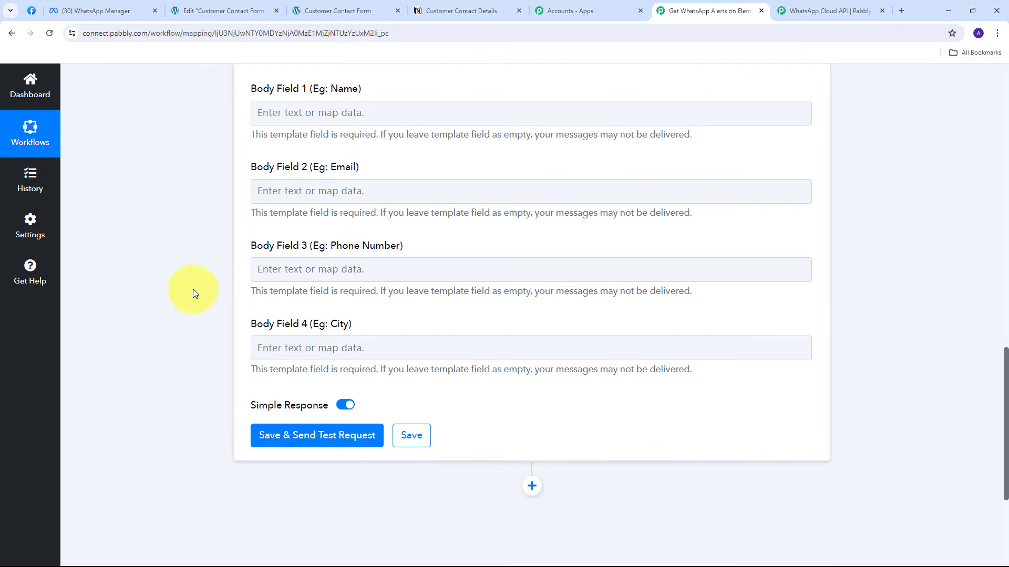
- Map the submitted first and last name from Elementor into Body Field 1
{"action": "left_click", "coordinate": [450, 121]}
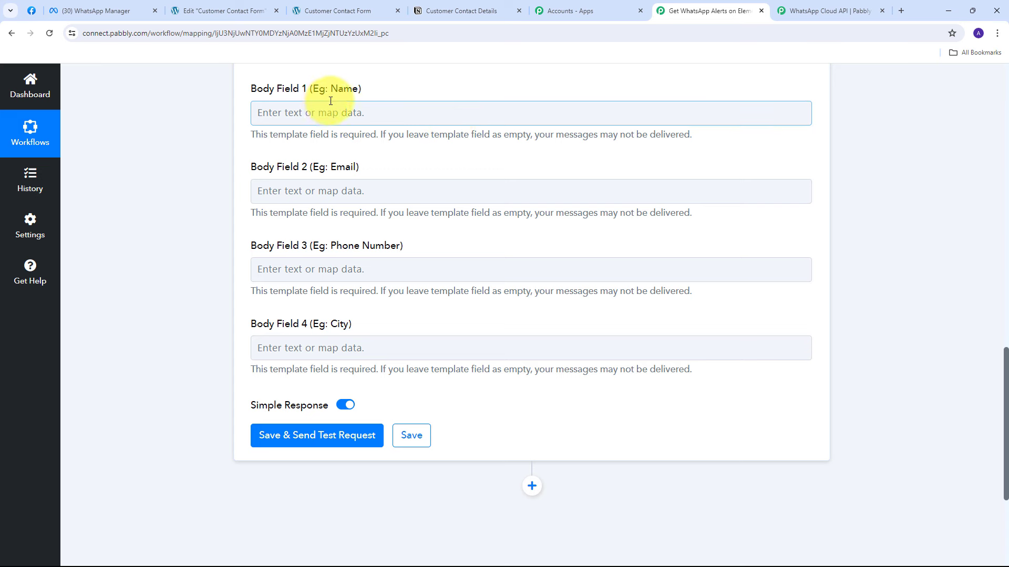
{"action": "left_click", "coordinate": [353, 100]}
{"action": "left_click", "coordinate": [325, 113]}
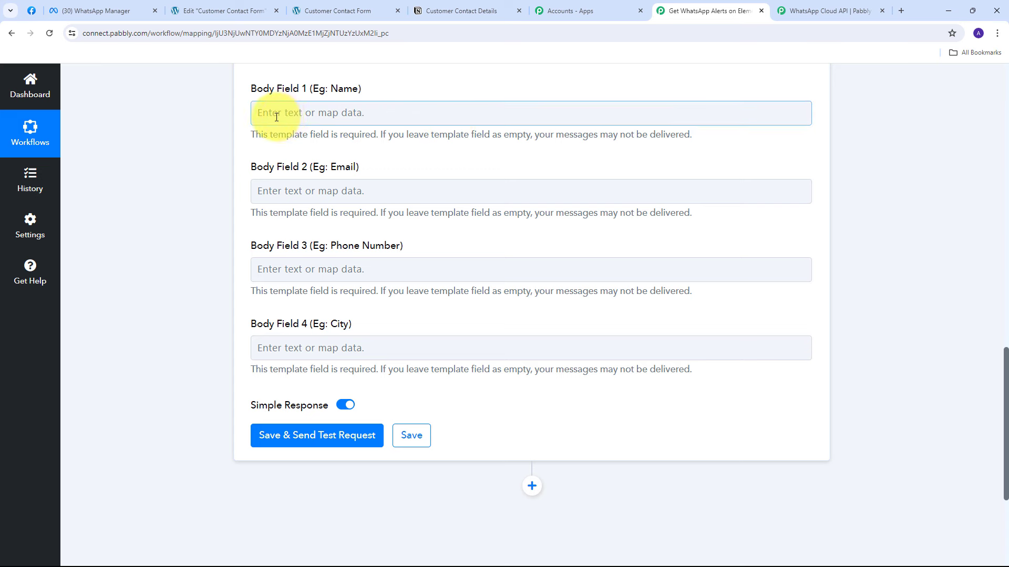
{"action": "left_click", "coordinate": [310, 116]}
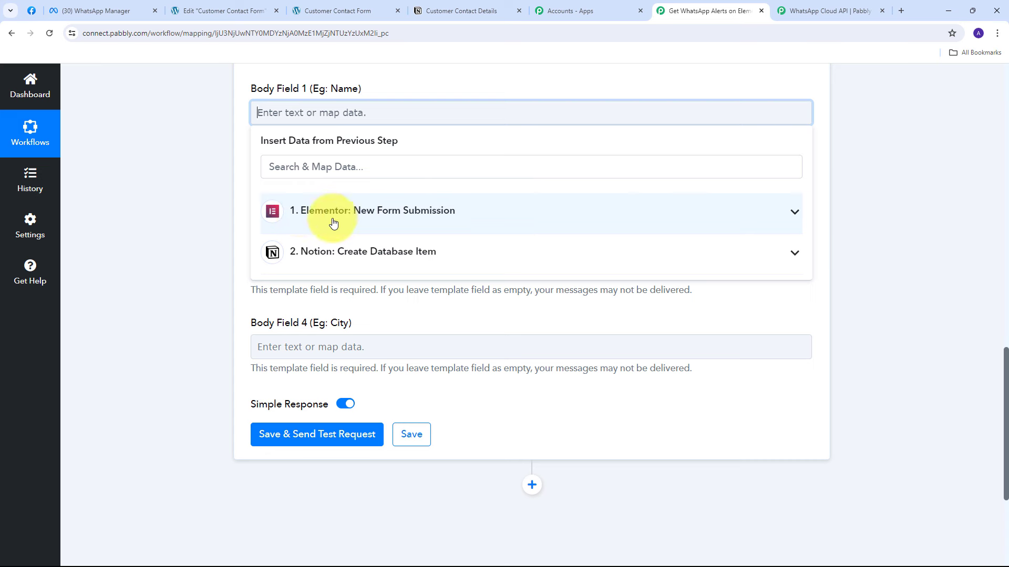
{"action": "left_click", "coordinate": [435, 220]}
{"action": "scroll", "coordinate": [420, 289], "scroll_direction": "down", "scroll_amount": 2}
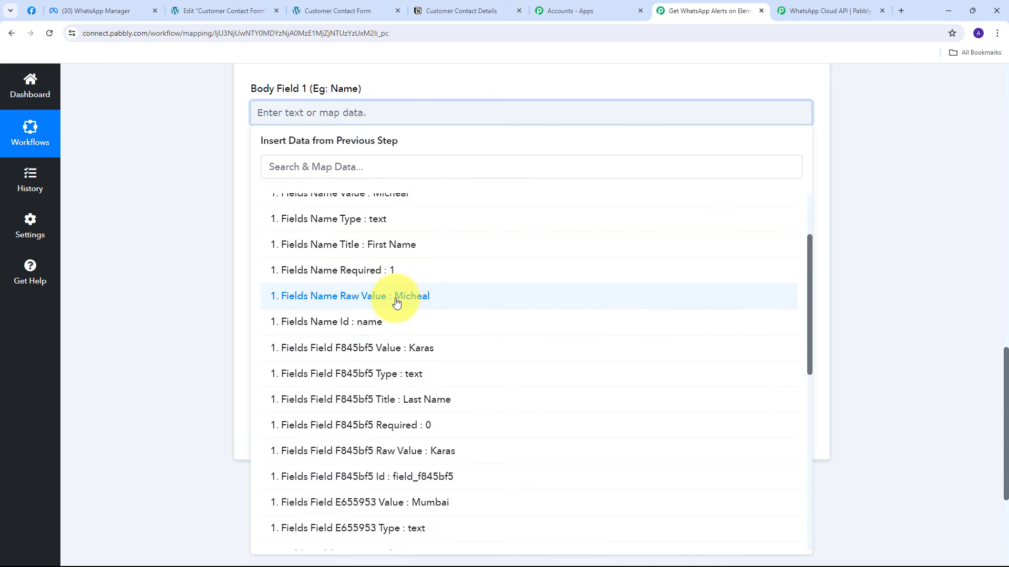
{"action": "left_click", "coordinate": [412, 305]}
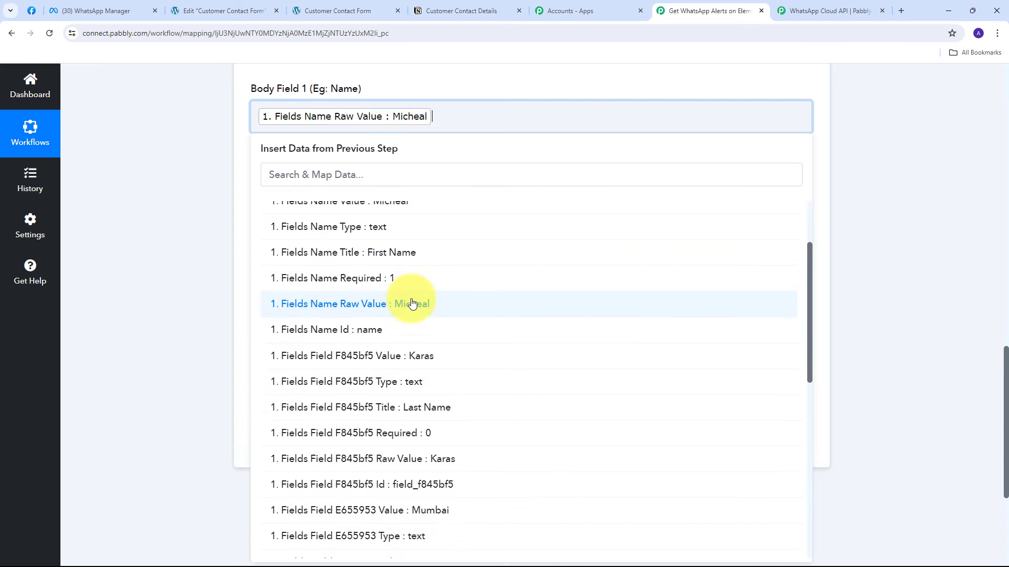
{"action": "left_click", "coordinate": [415, 355]}
{"action": "left_click", "coordinate": [218, 216]}
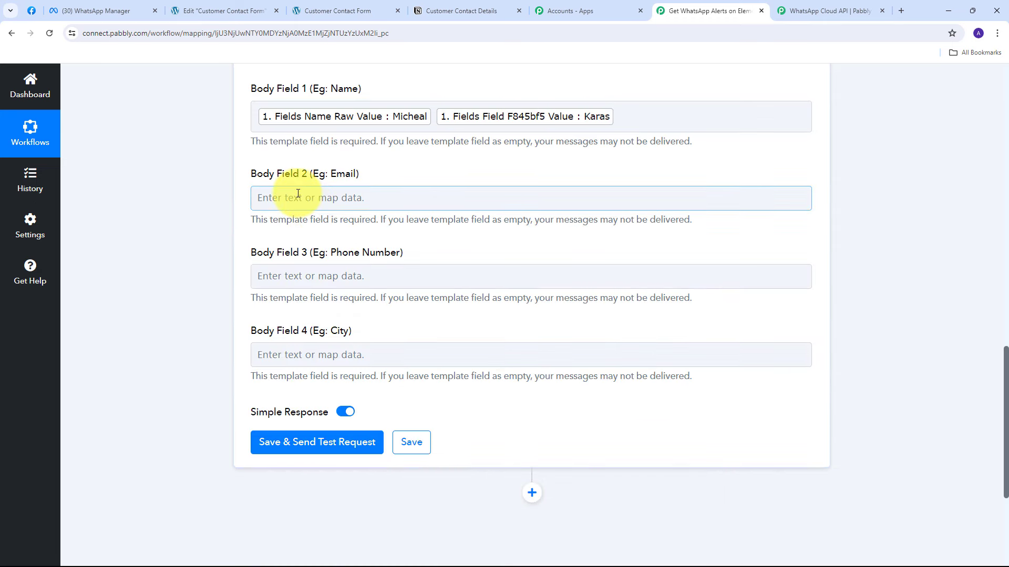
- Map submitted email, phone and city into Body Fields 2–4, then save and send a test
{"action": "left_click", "coordinate": [298, 197]}
{"action": "left_click", "coordinate": [368, 363]}
{"action": "left_click", "coordinate": [169, 214]}
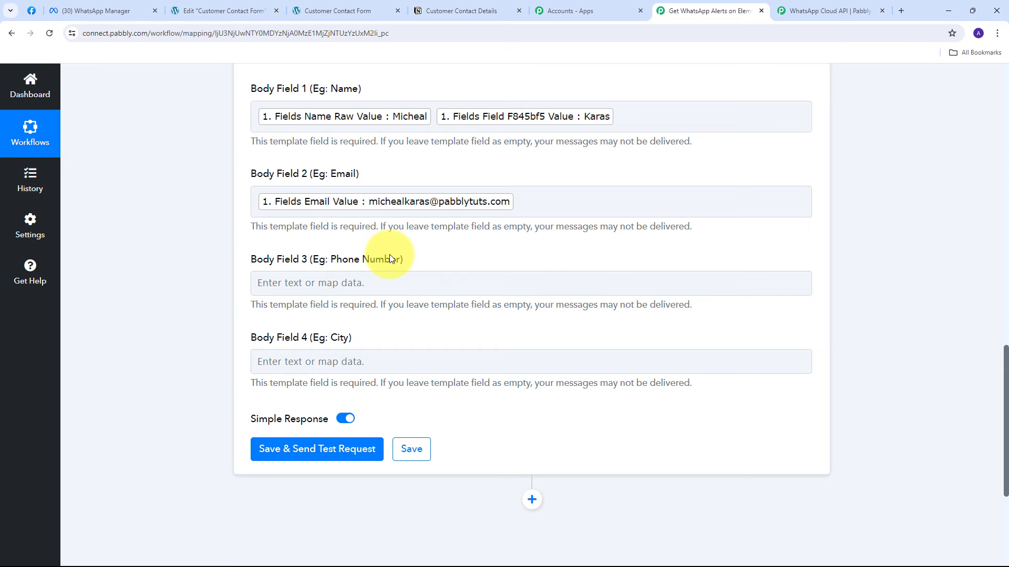
{"action": "left_click", "coordinate": [297, 285]}
{"action": "left_click", "coordinate": [360, 415]}
{"action": "left_click", "coordinate": [233, 321]}
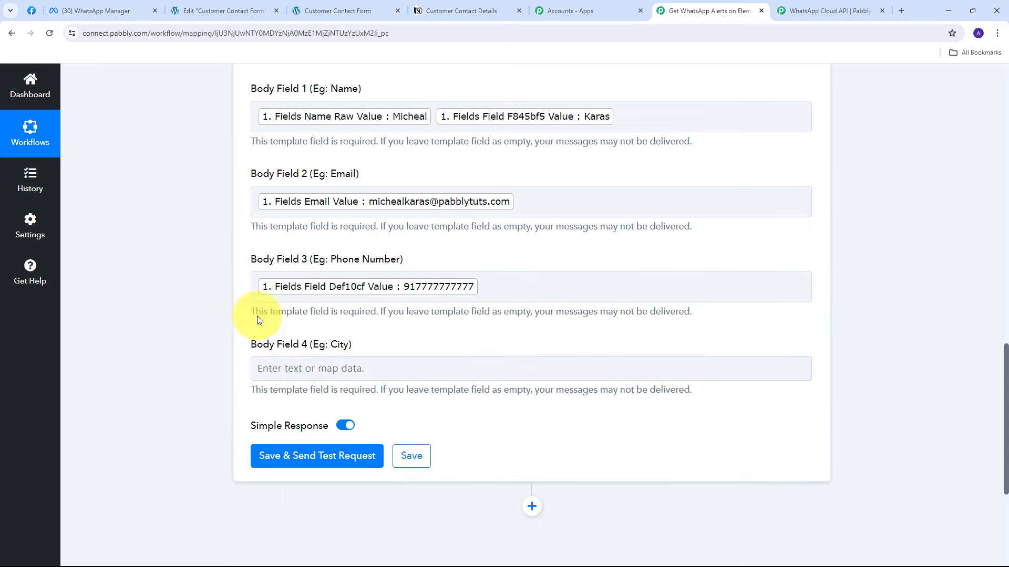
{"action": "left_click", "coordinate": [287, 379]}
{"action": "left_click", "coordinate": [449, 335]}
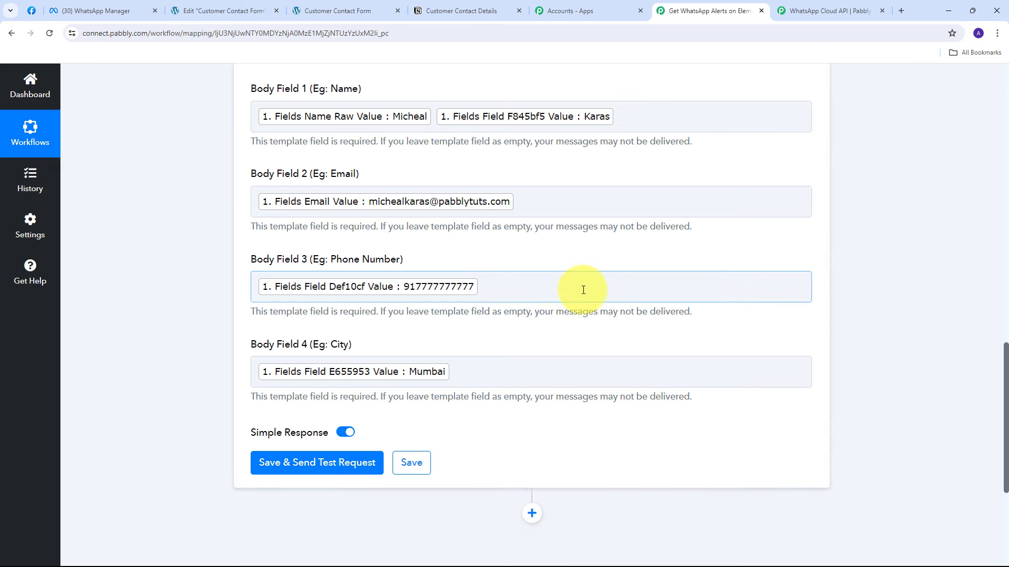
{"action": "scroll", "coordinate": [559, 269], "scroll_direction": "down", "scroll_amount": 1}
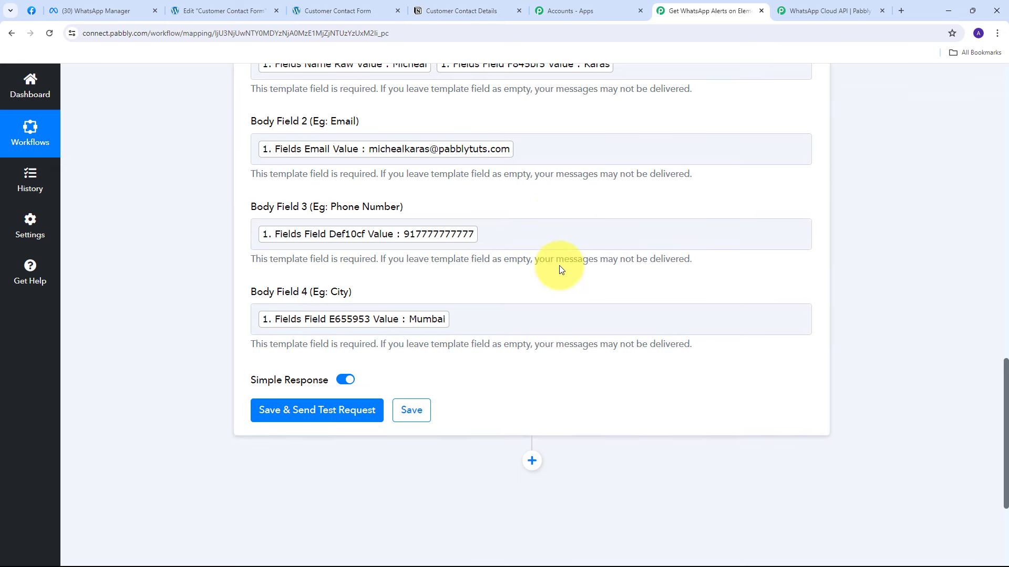
{"action": "left_click", "coordinate": [317, 410]}
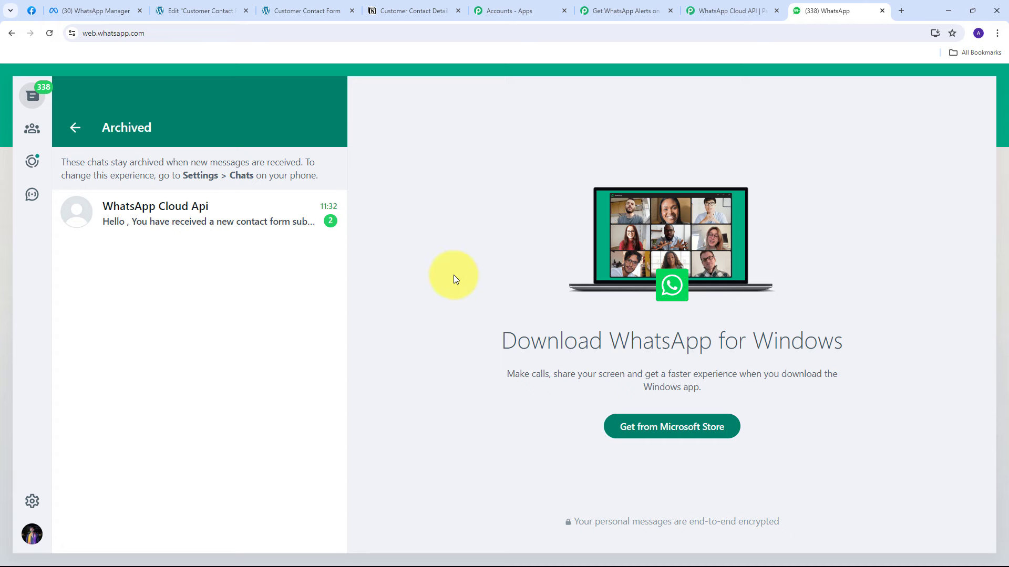
- Open the archived WhatsApp Cloud Api chat and review the contact-form alert's submitted details
{"action": "left_click", "coordinate": [198, 216]}
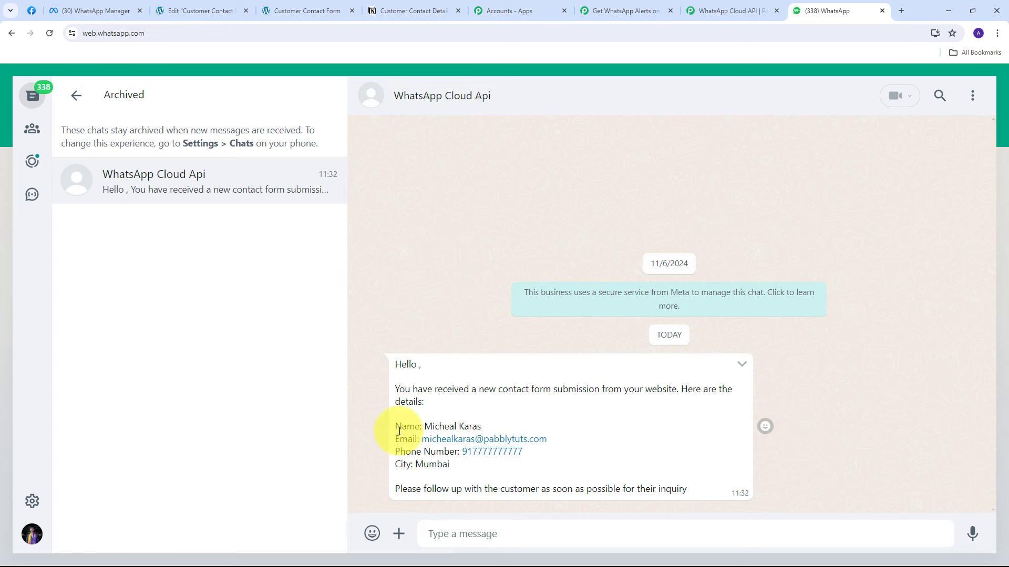
{"action": "left_click_drag", "start_coordinate": [424, 429], "coordinate": [481, 427]}
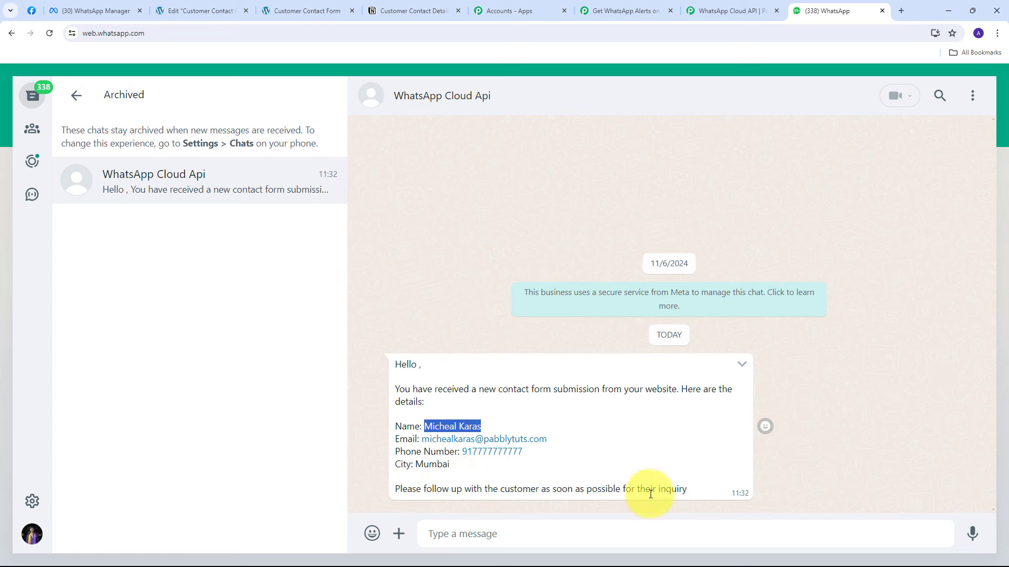
{"action": "left_click", "coordinate": [856, 410]}
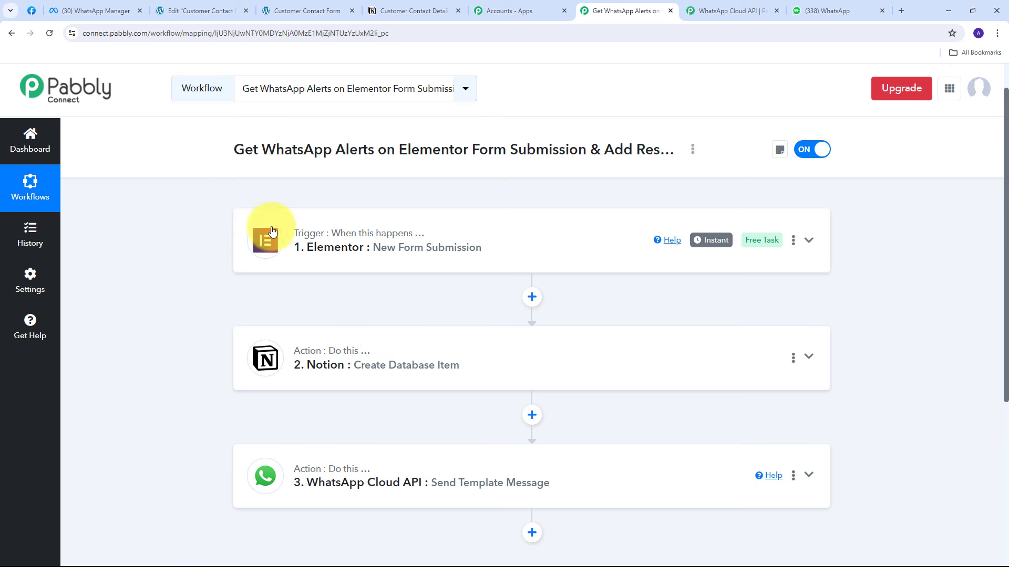
{"action": "mouse_move", "coordinate": [308, 239]}
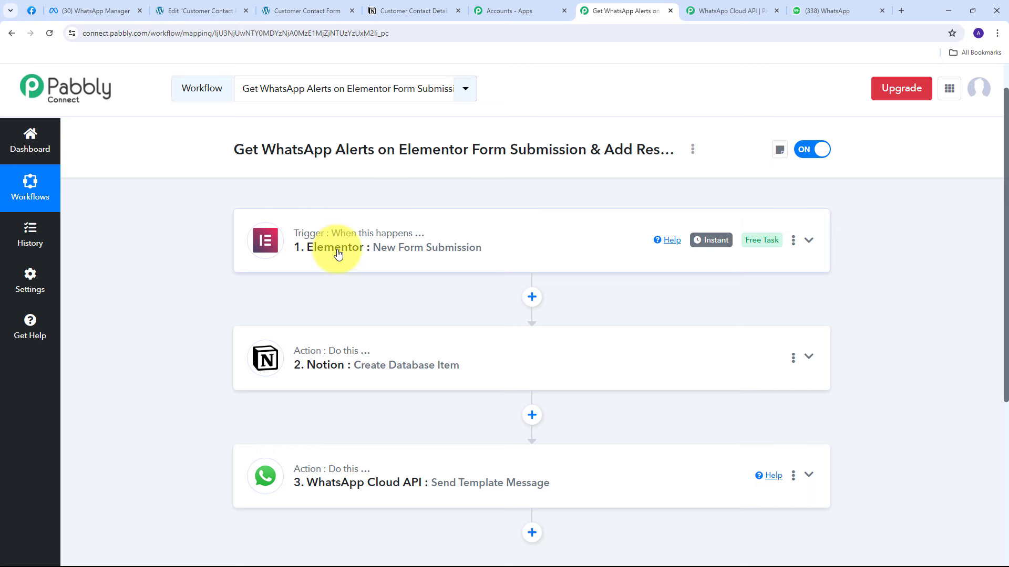
{"action": "scroll", "coordinate": [212, 264], "scroll_direction": "down", "scroll_amount": 1}
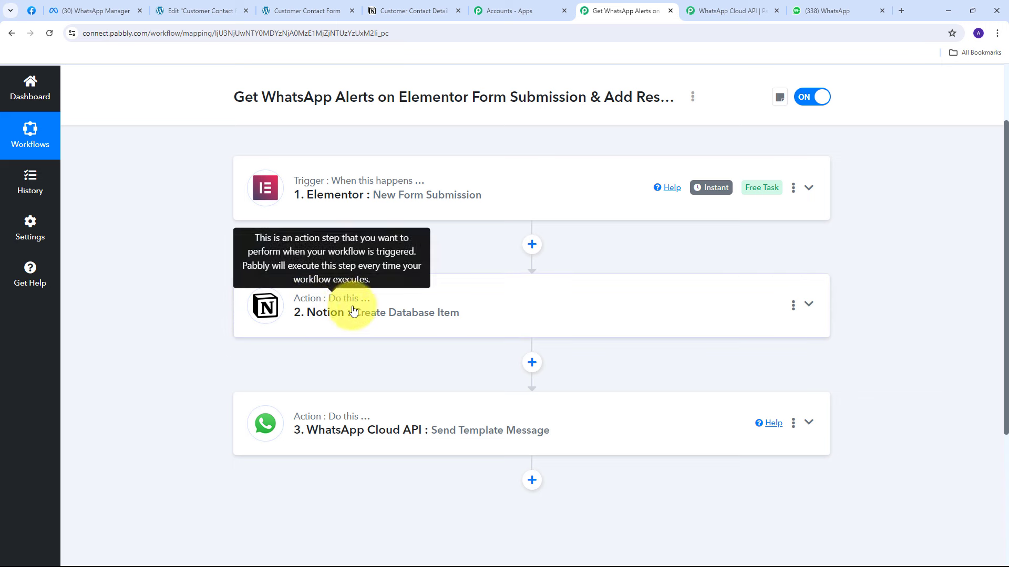
{"action": "scroll", "coordinate": [192, 274], "scroll_direction": "down", "scroll_amount": 1}
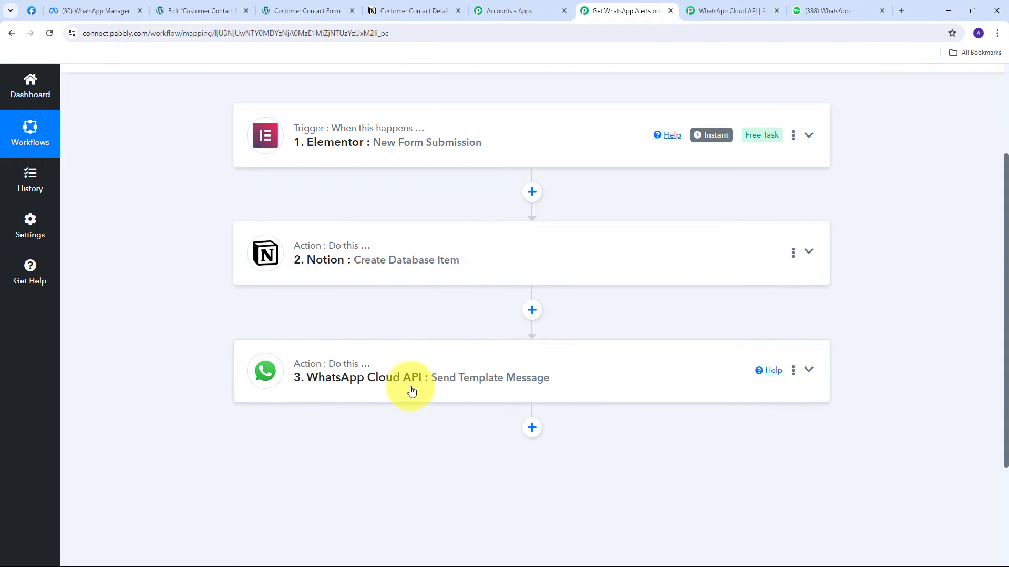
{"action": "mouse_move", "coordinate": [300, 371]}
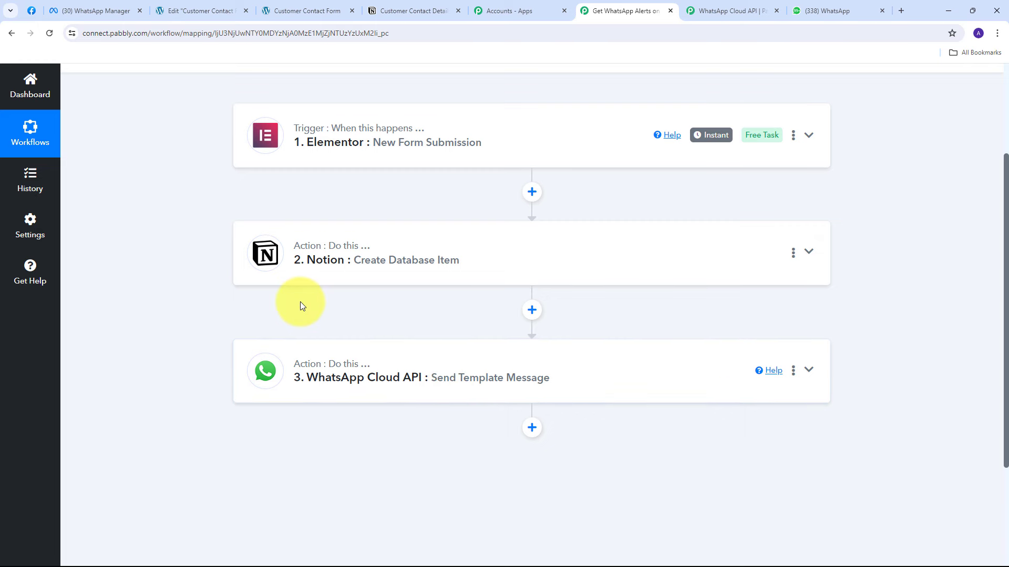
{"action": "scroll", "coordinate": [301, 302], "scroll_direction": "up", "scroll_amount": 3}
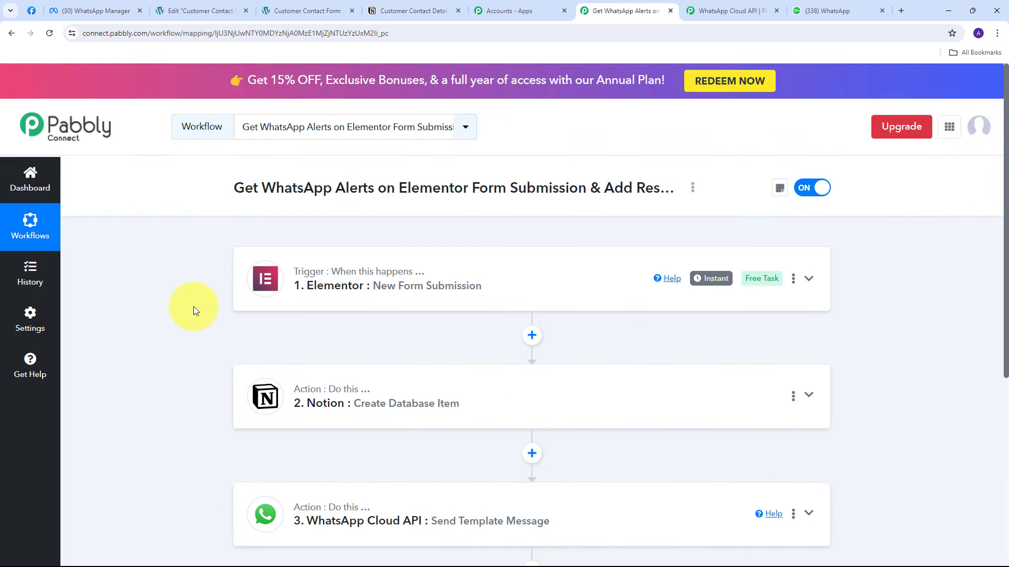